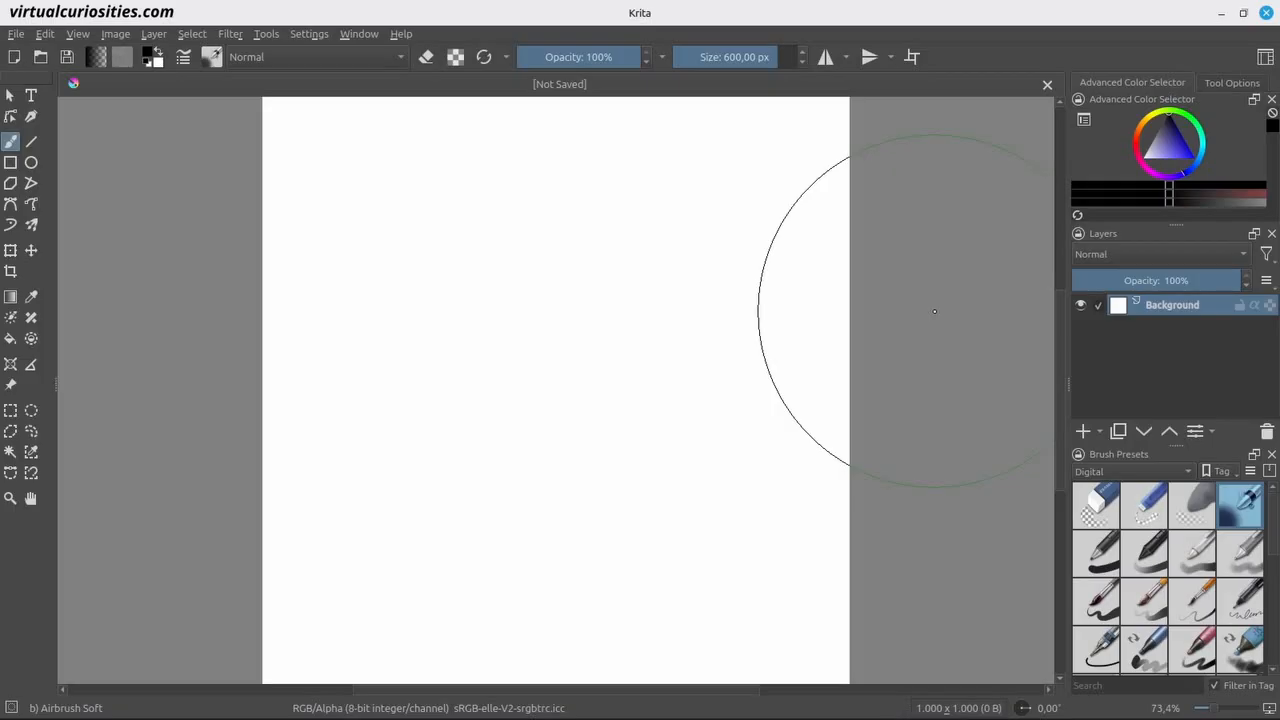
Step: Add a vector layer and draw a black-filled rectangle covering the left half of the canvas
key(Insert)
key(r)
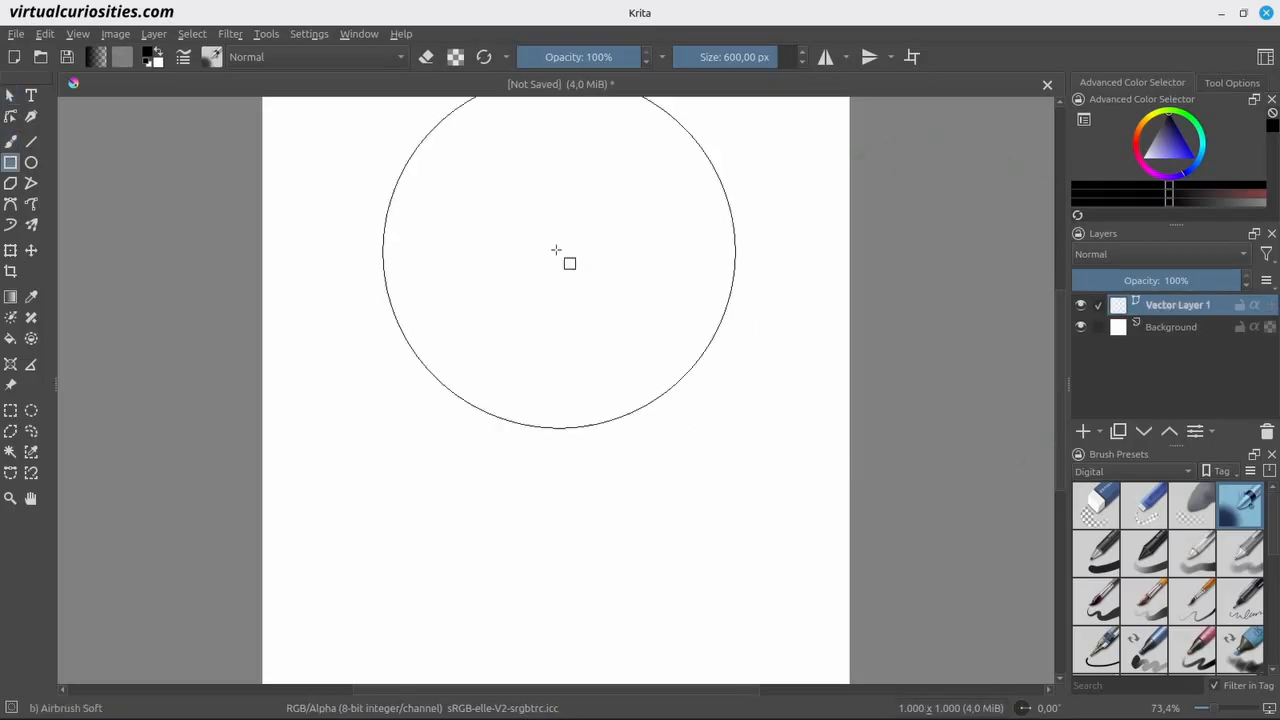
scroll(557, 250, down, 1)
drag(285, 107, 568, 658)
Step: Select the left rectangle and change its fill to a linear gradient
click(10, 95)
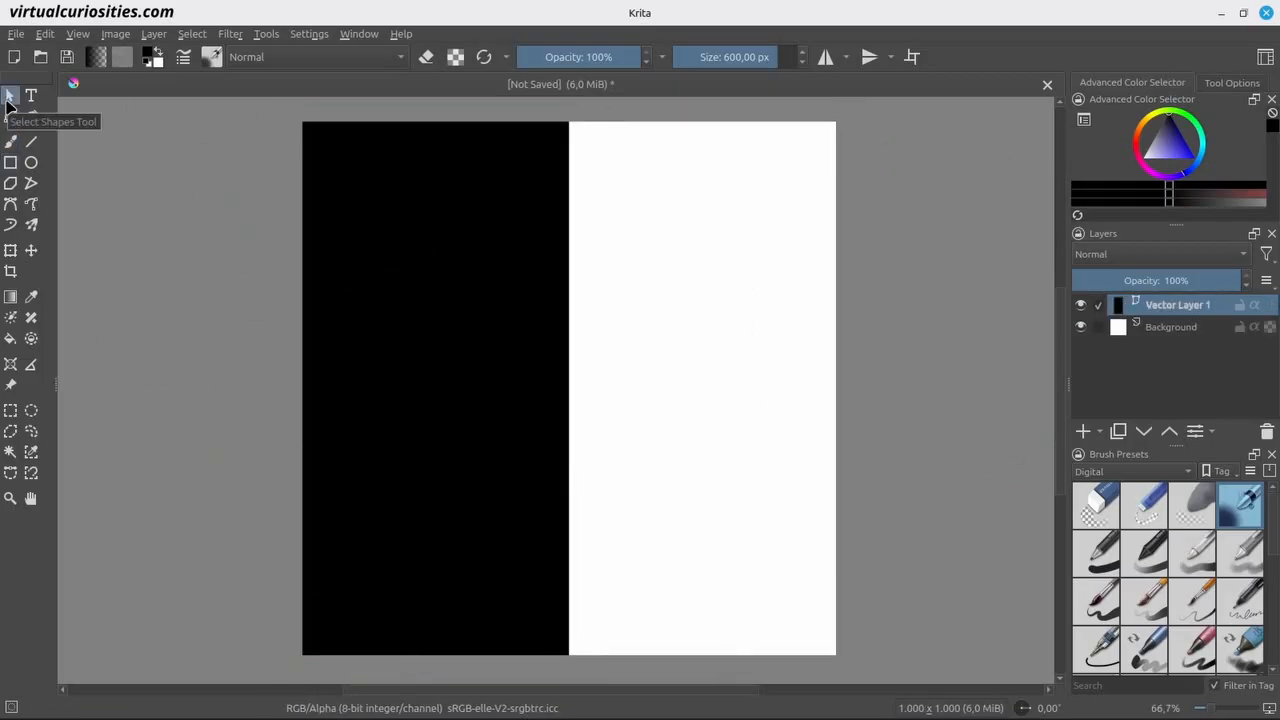
click(1232, 82)
click(1159, 120)
click(1130, 147)
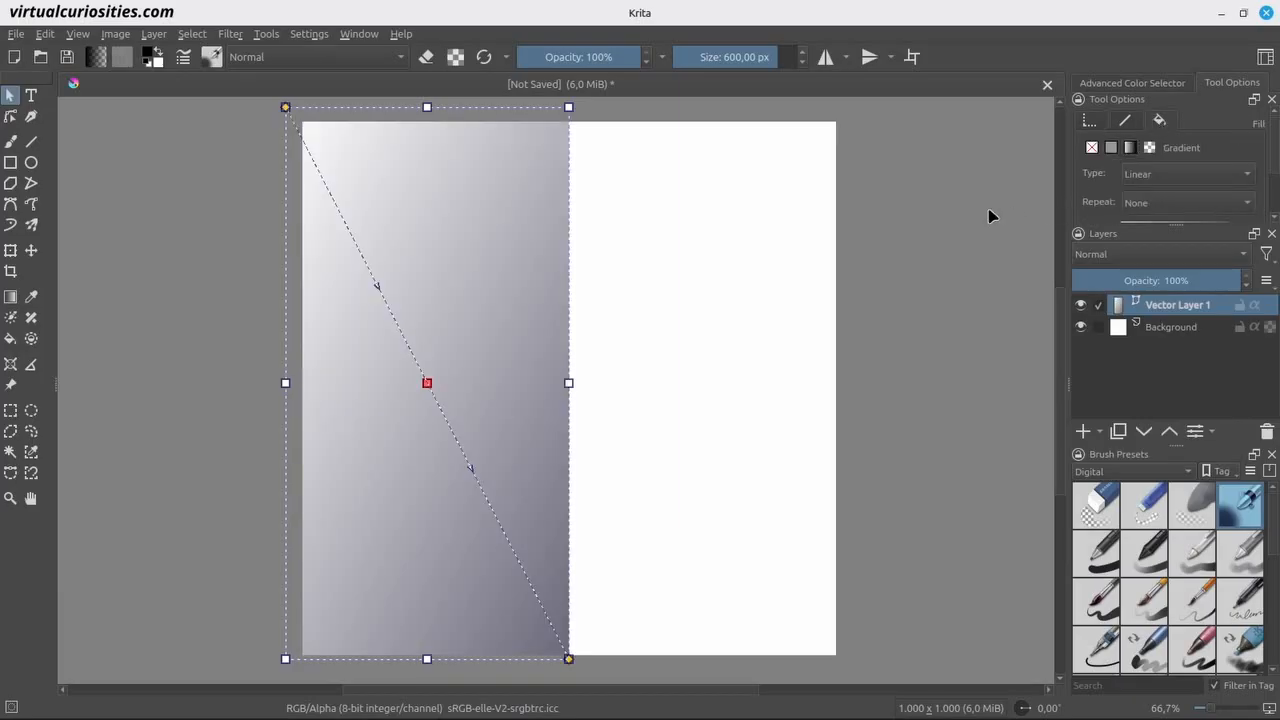
Step: Set the end stop of the left rectangle's gradient to black (#000000)
scroll(1088, 193, down, 2)
scroll(1088, 193, down, 1)
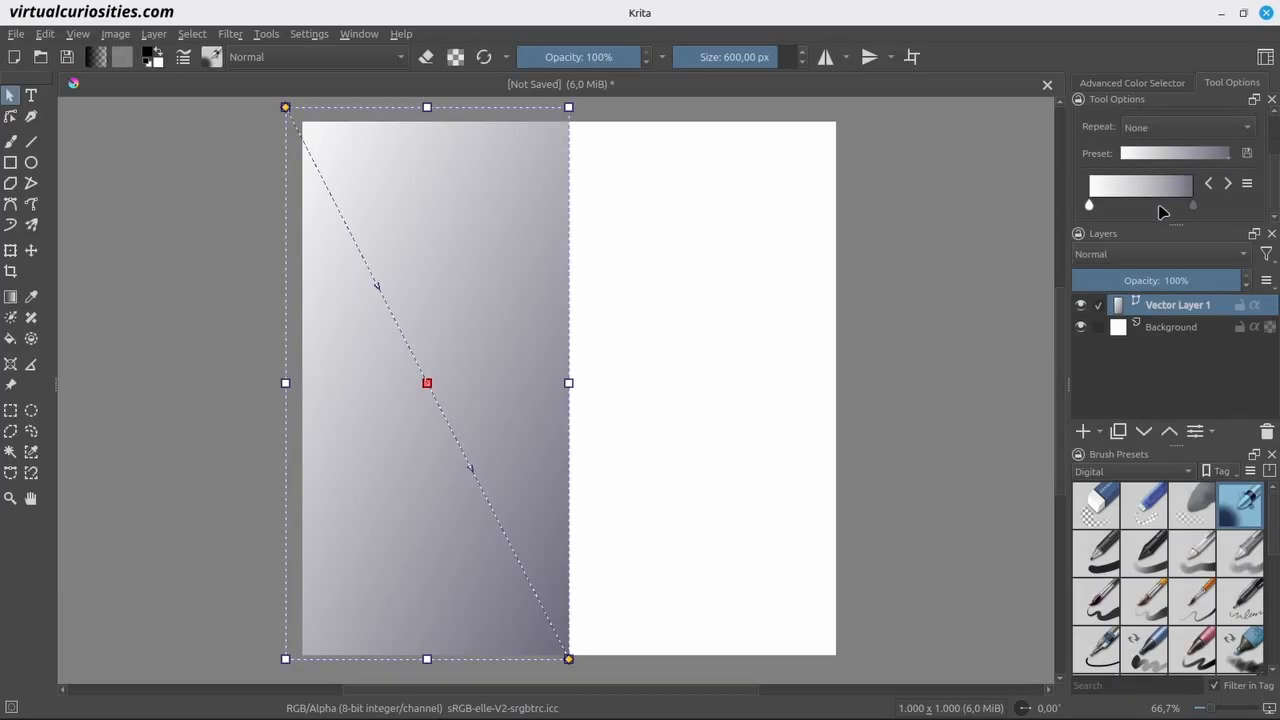
double_click(1193, 207)
drag(585, 240, 520, 120)
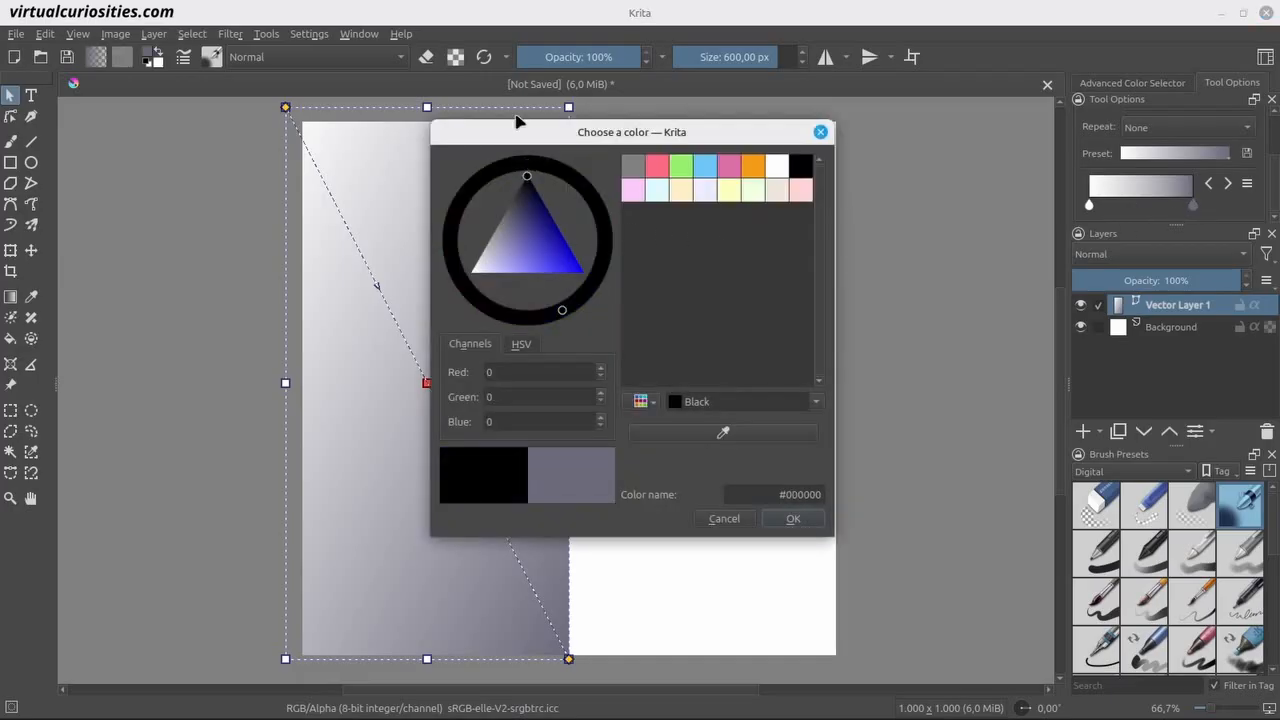
click(809, 522)
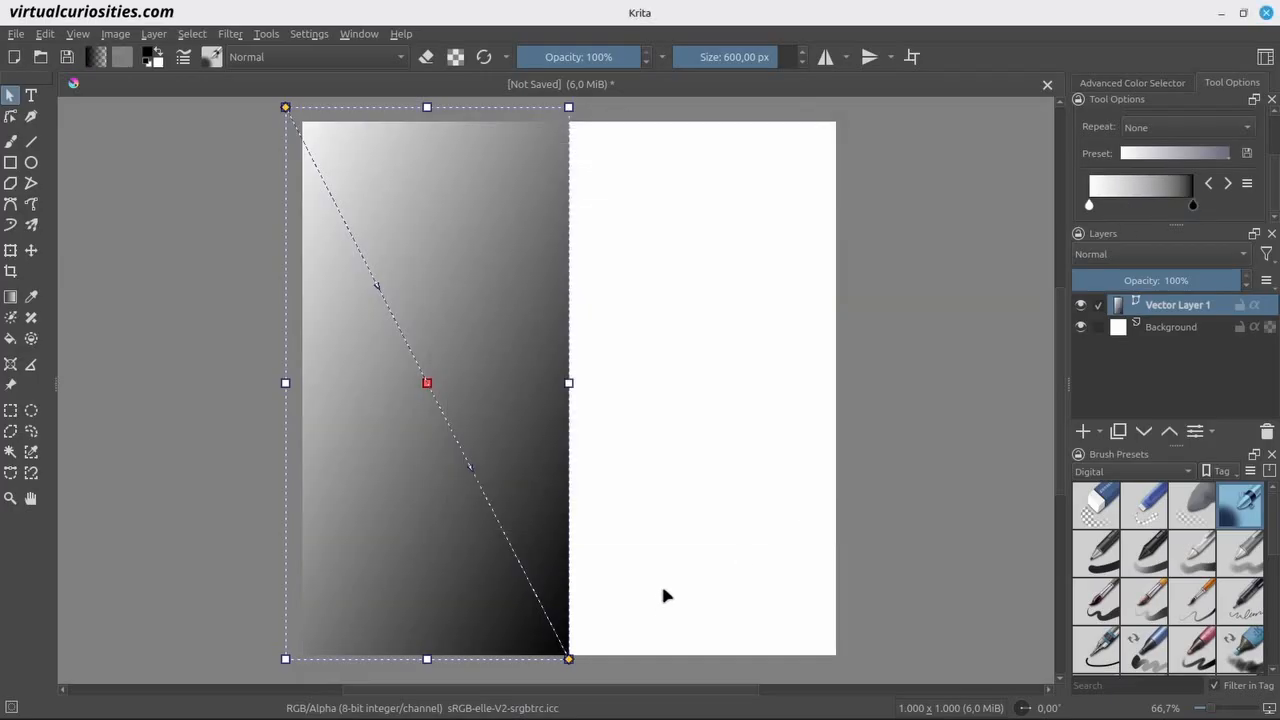
Step: Draw a second rectangle over the right half of the canvas and give it a radial gradient fill
click(12, 163)
drag(841, 117, 568, 657)
click(10, 95)
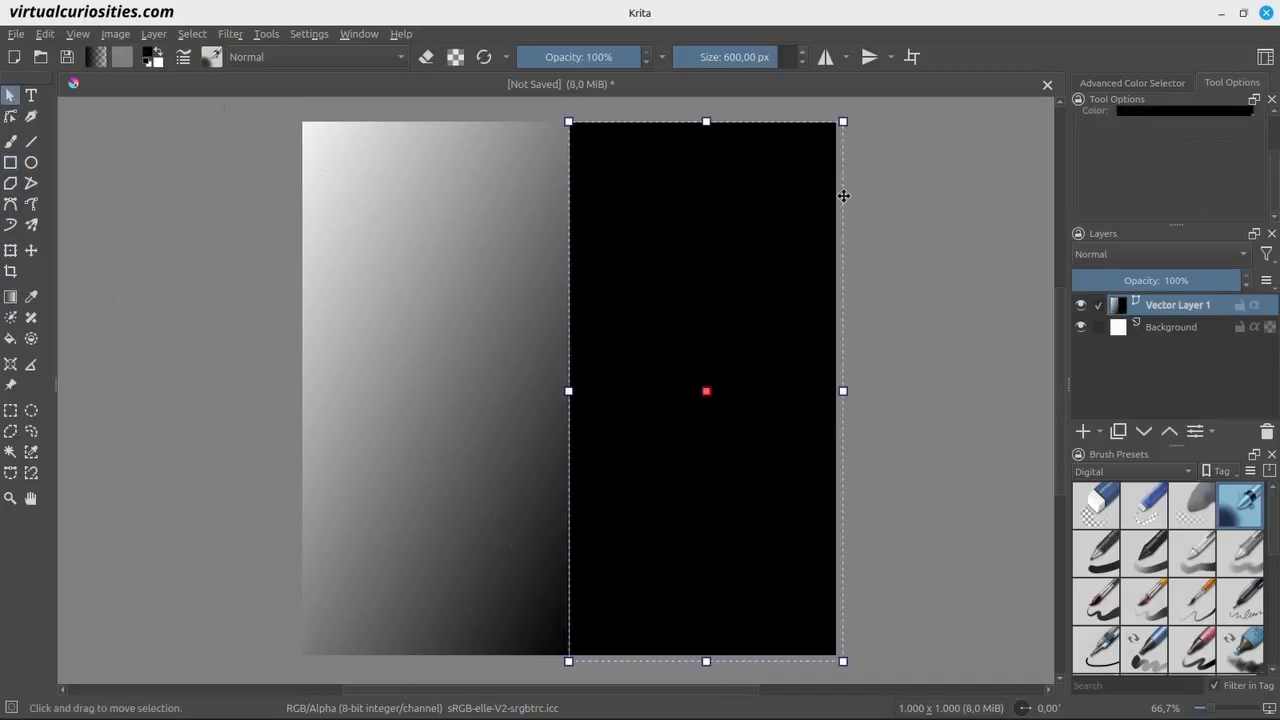
scroll(1128, 150, up, 1)
click(1130, 135)
click(1143, 162)
click(1157, 178)
Step: Center the radial gradient in the right rectangle and adjust its radius to end near the rectangle's right edge
drag(569, 123, 706, 348)
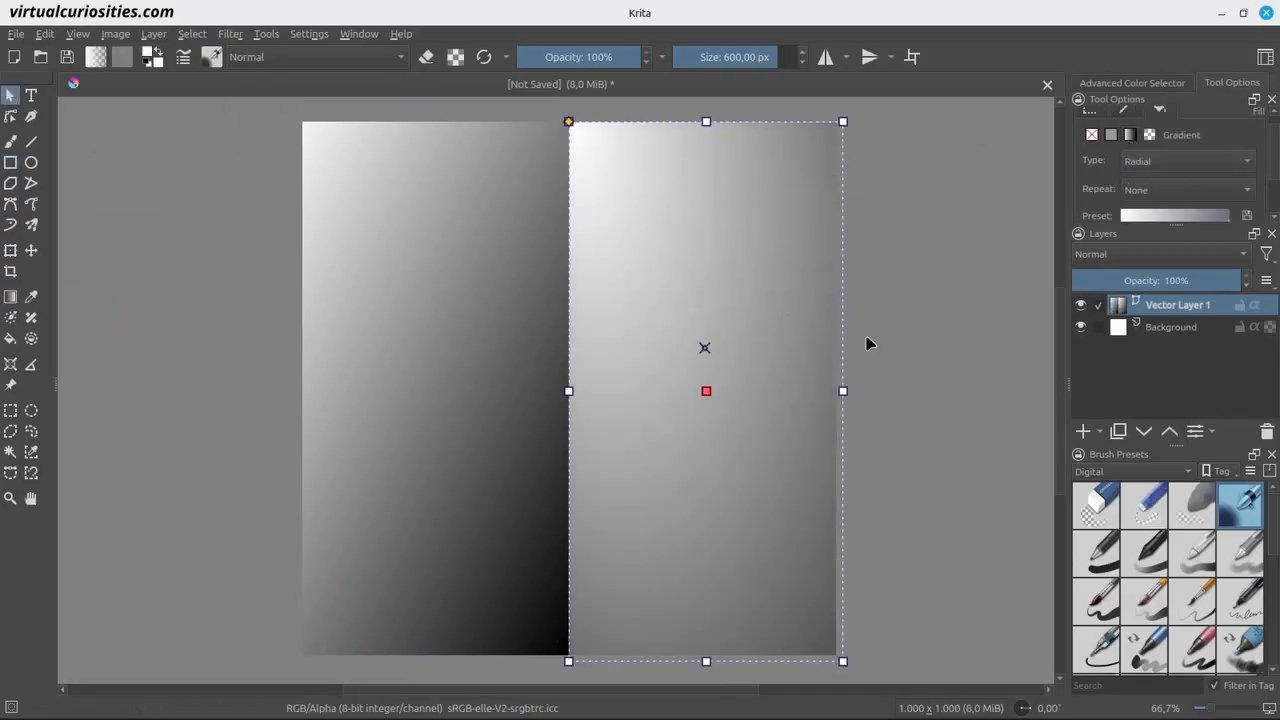
drag(1000, 352, 826, 347)
drag(919, 345, 606, 343)
drag(473, 248, 658, 384)
drag(493, 327, 647, 337)
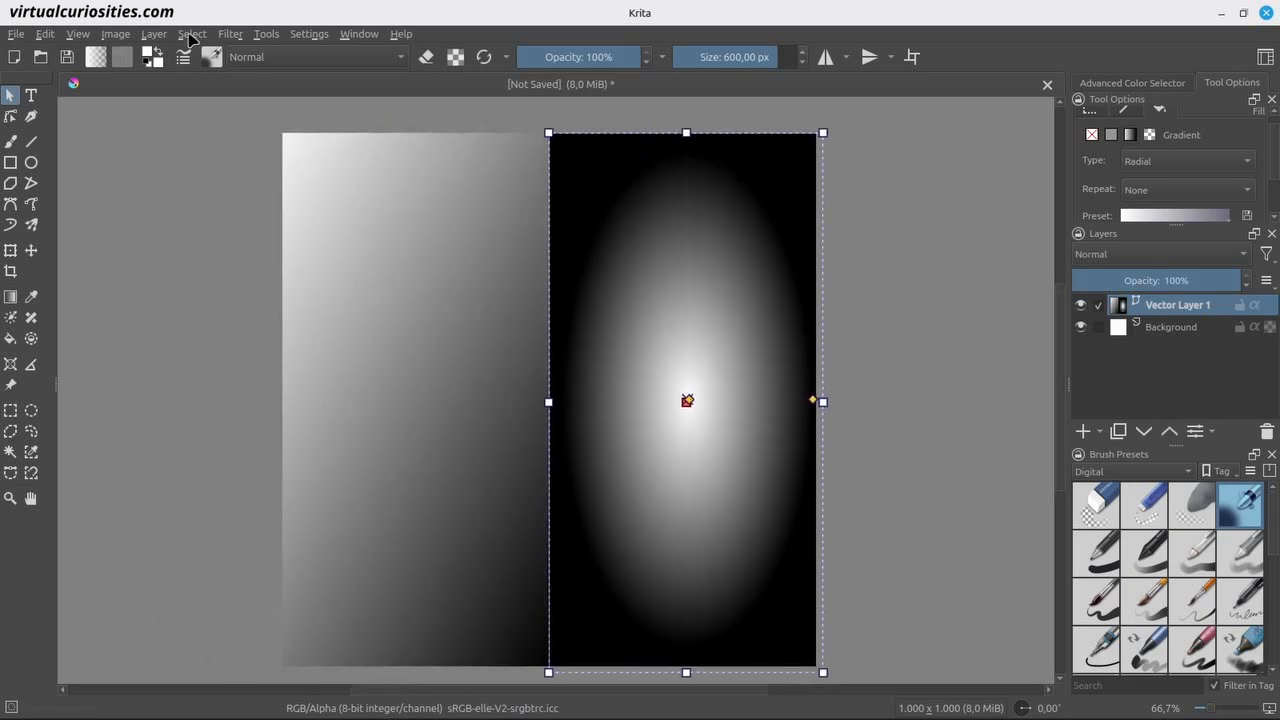
click(77, 34)
mouse_move(214, 206)
click(474, 441)
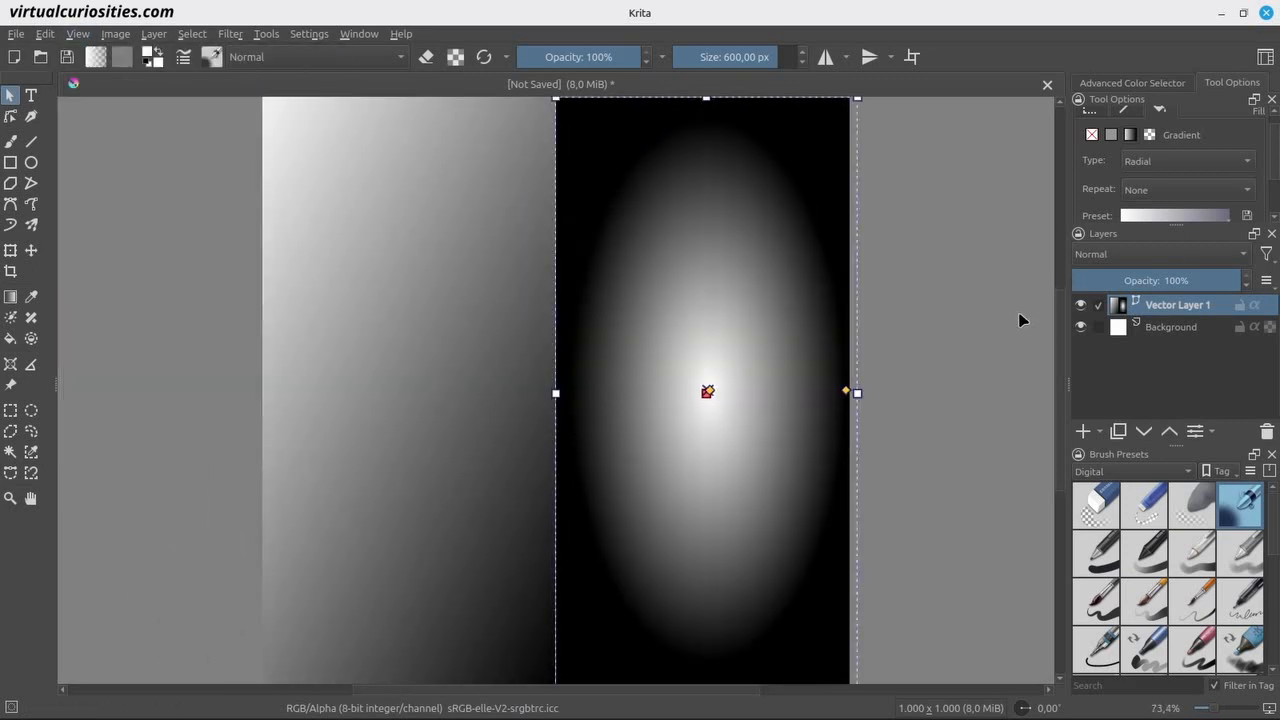
Step: Add a filter mask with the Halftone filter to the vector layer, keeping the default settings
click(1100, 431)
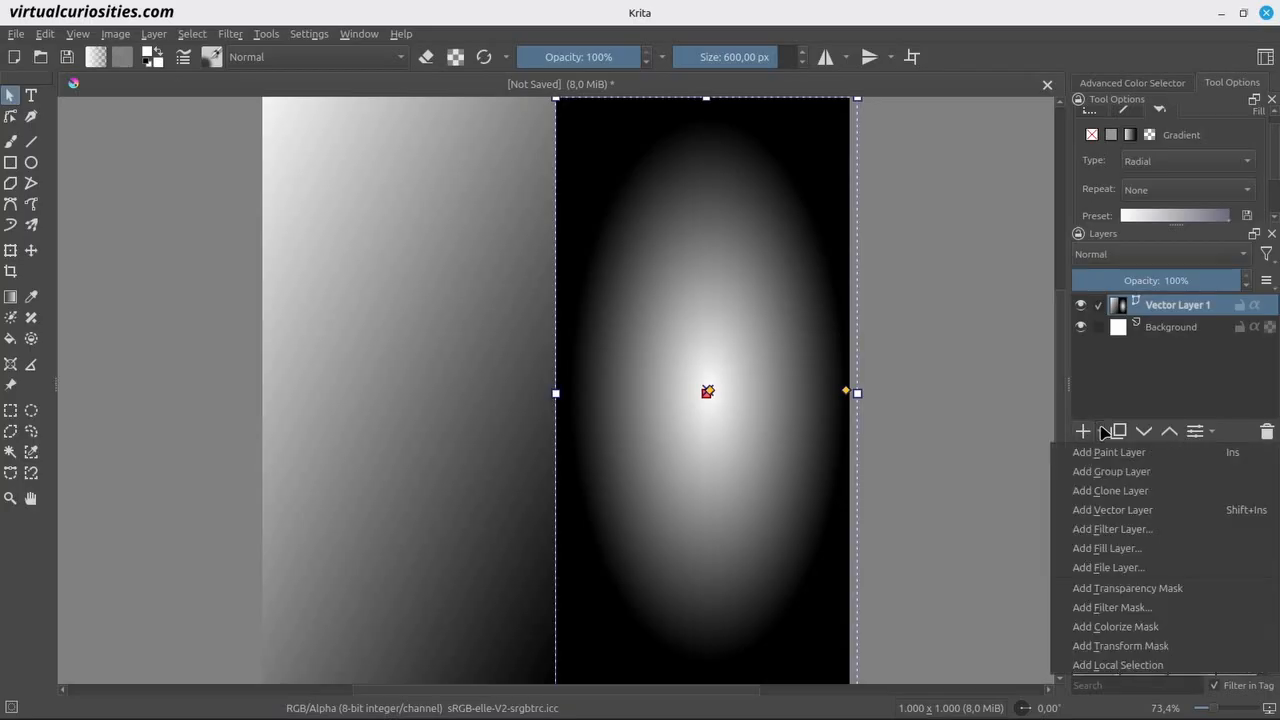
click(1143, 609)
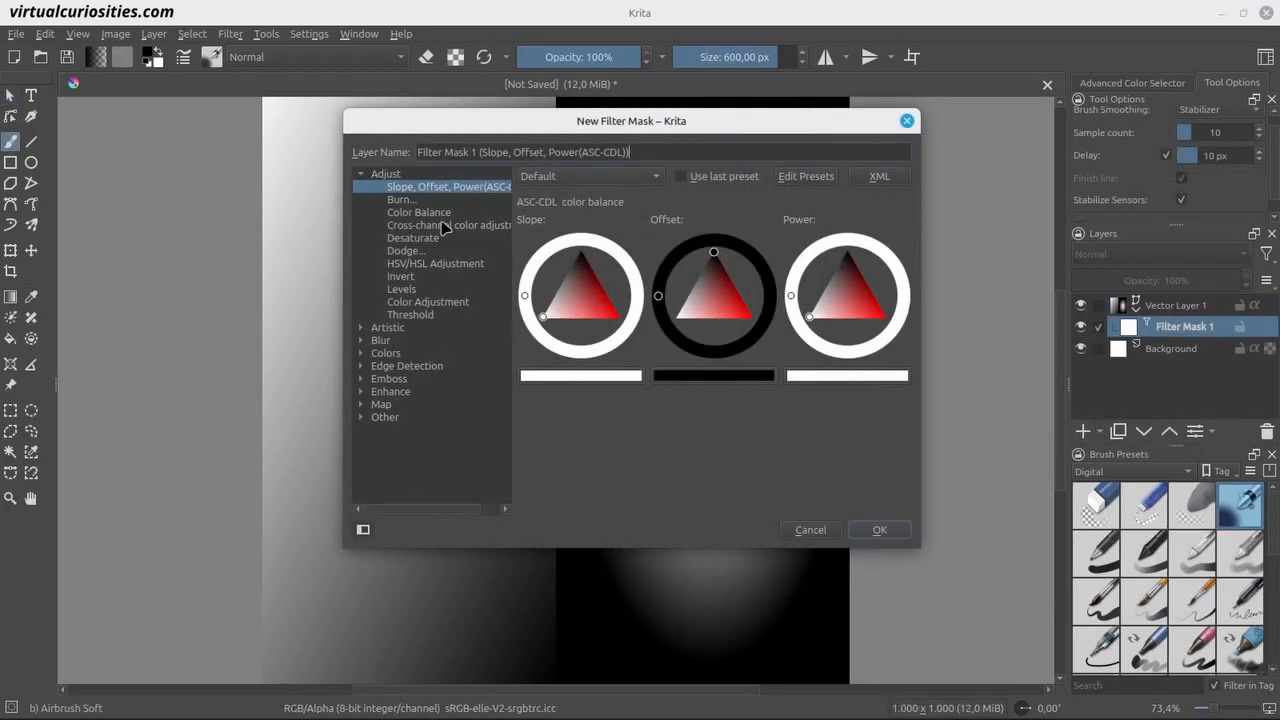
click(362, 174)
click(362, 187)
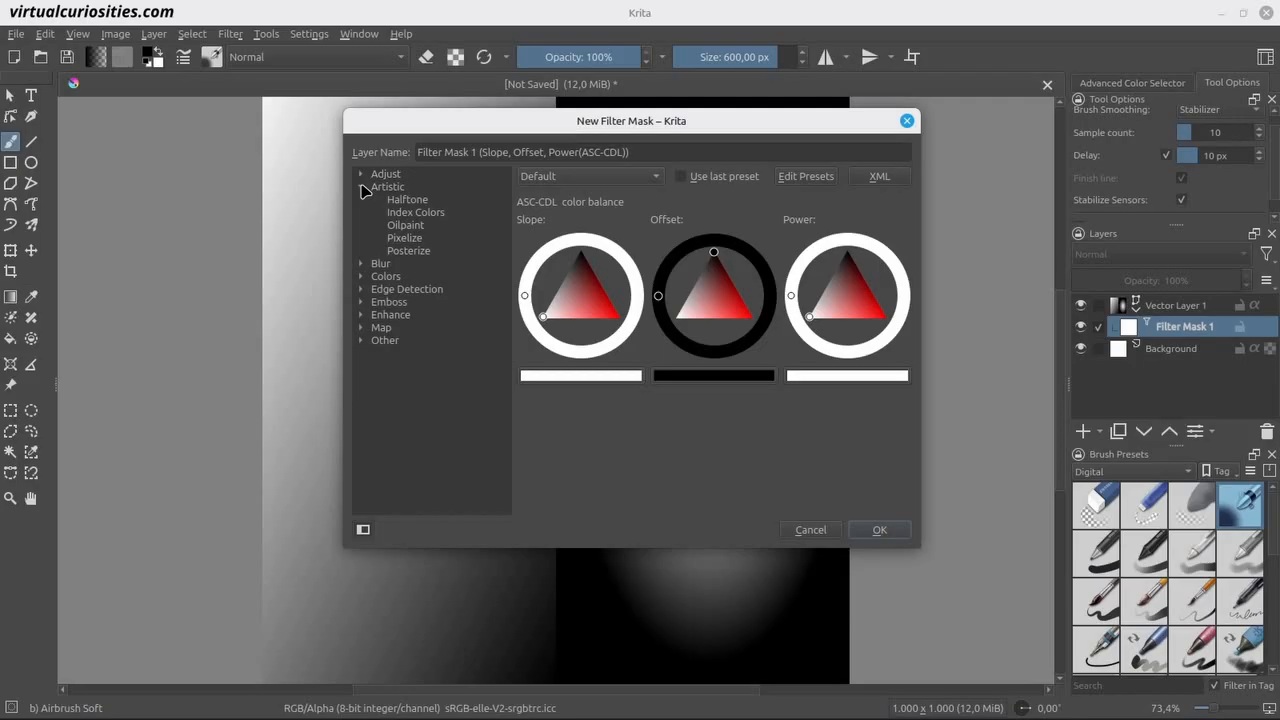
click(419, 202)
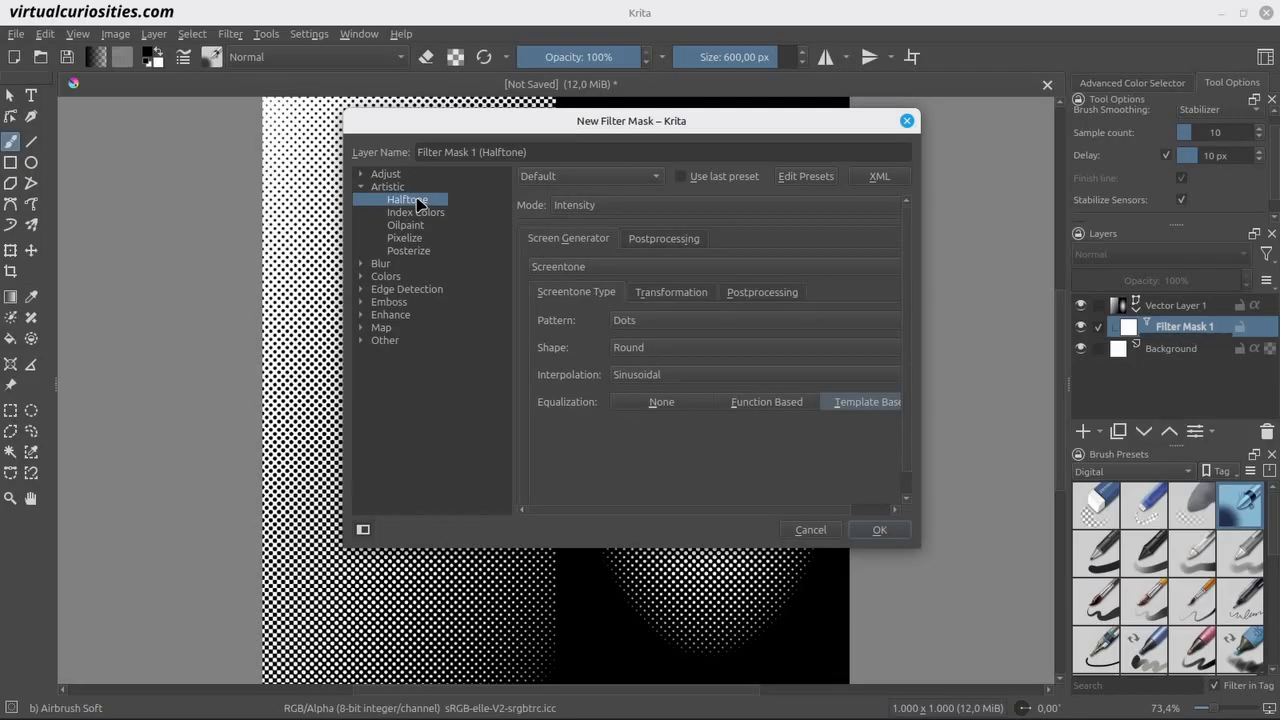
click(880, 531)
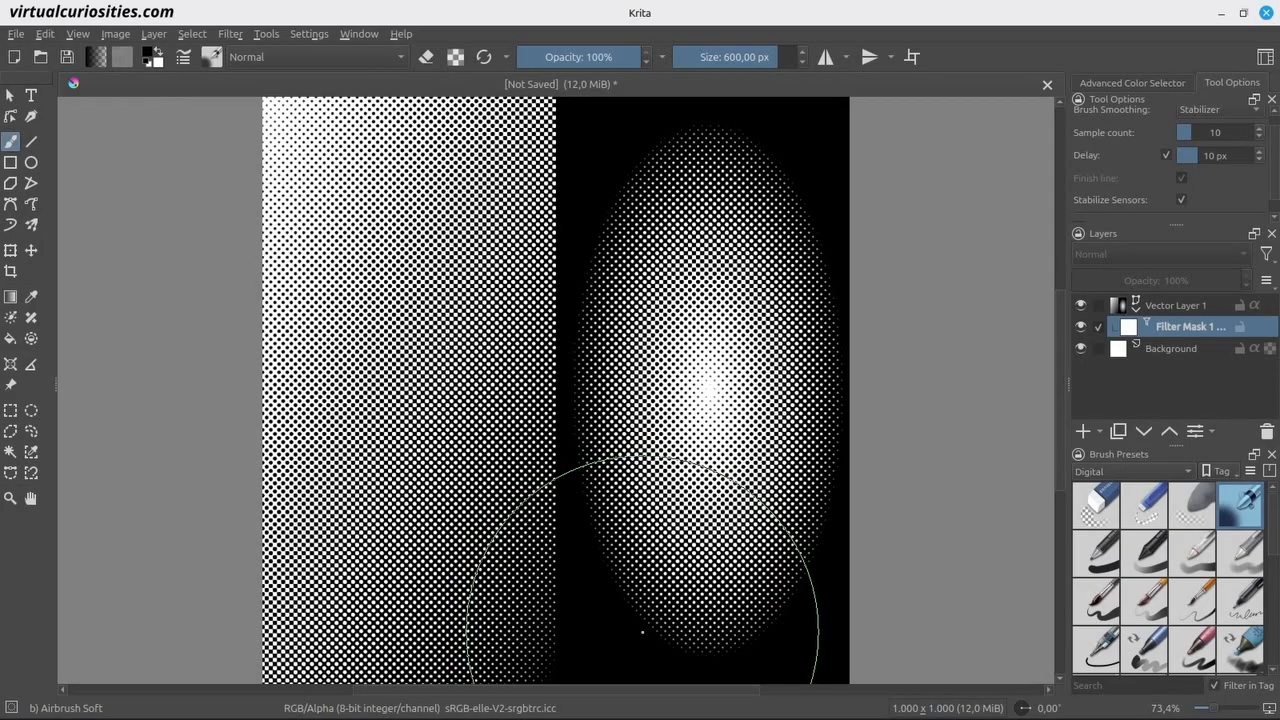
Step: Examine the halftone dots up close and compare the gradients with the filter mask hidden and shown
scroll(638, 610, up, 5)
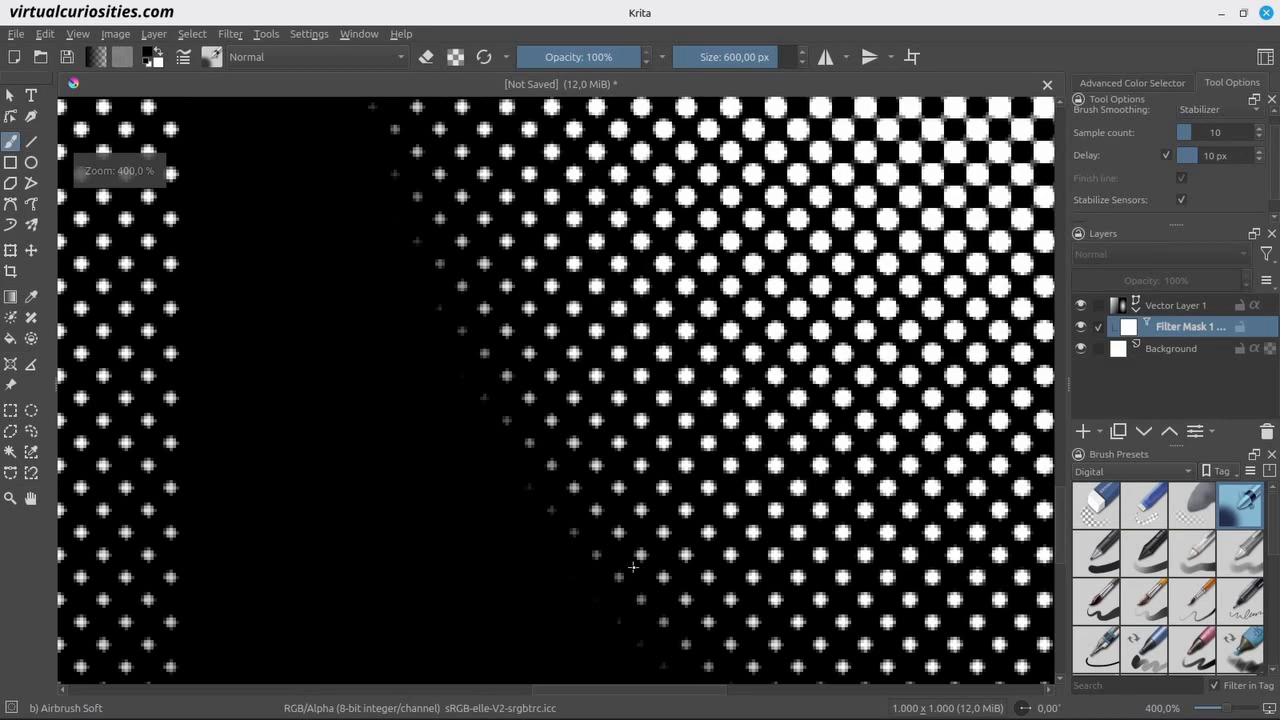
scroll(633, 567, down, 2)
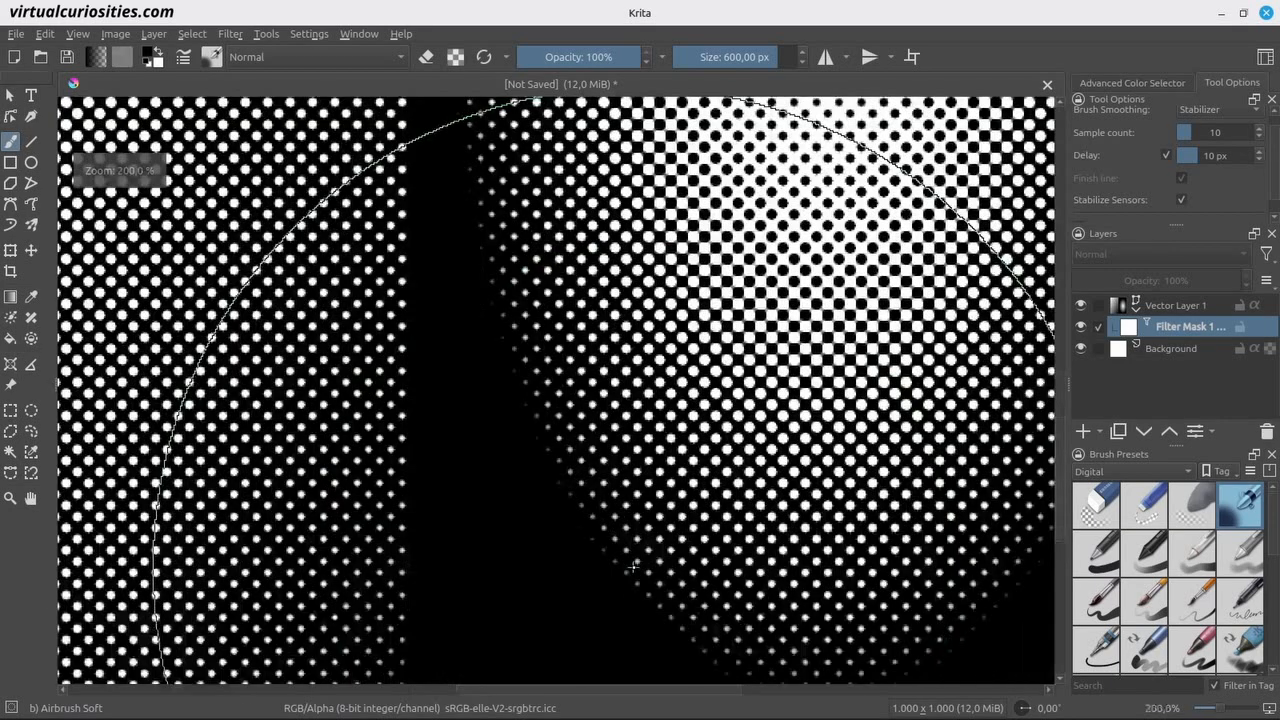
click(1080, 327)
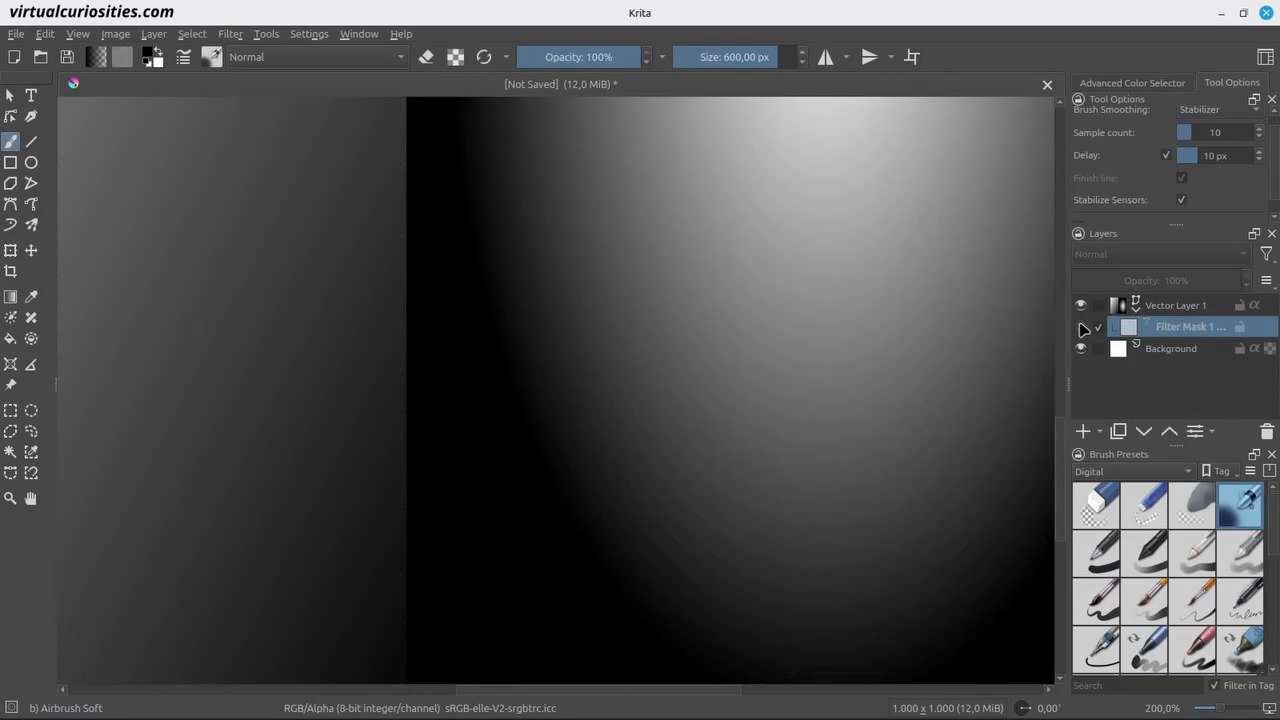
click(1081, 327)
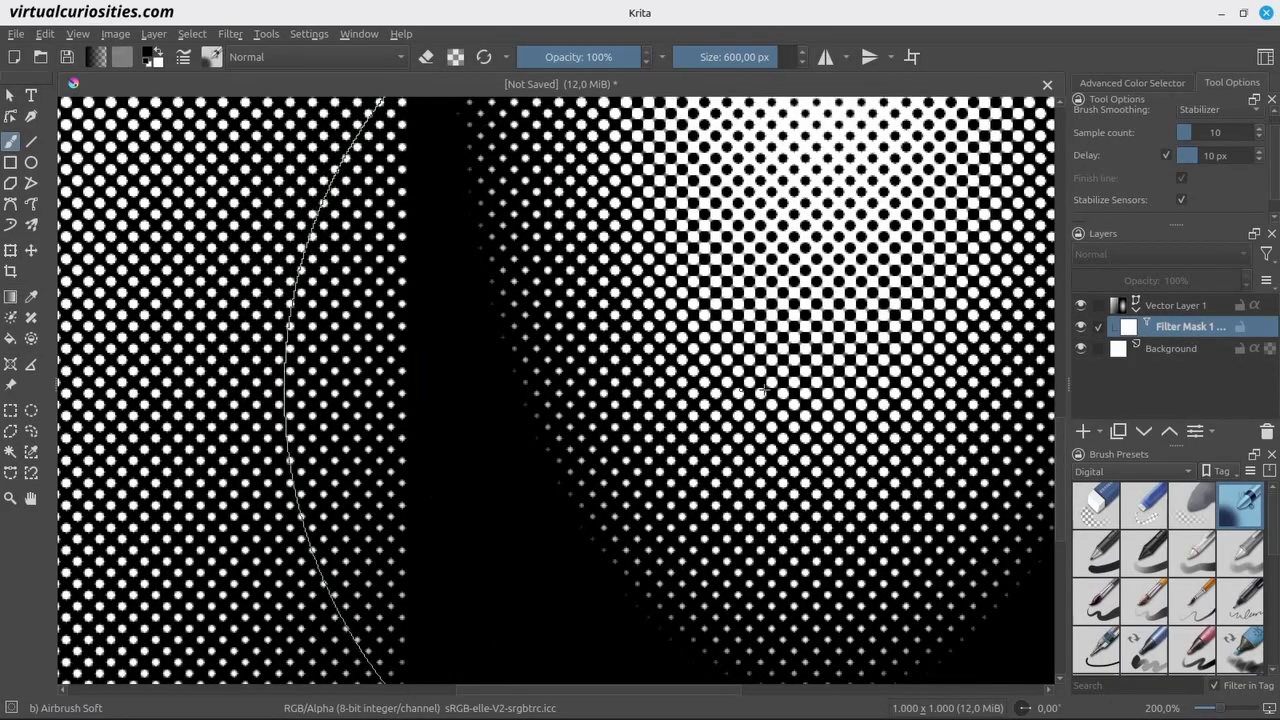
scroll(678, 437, down, 4)
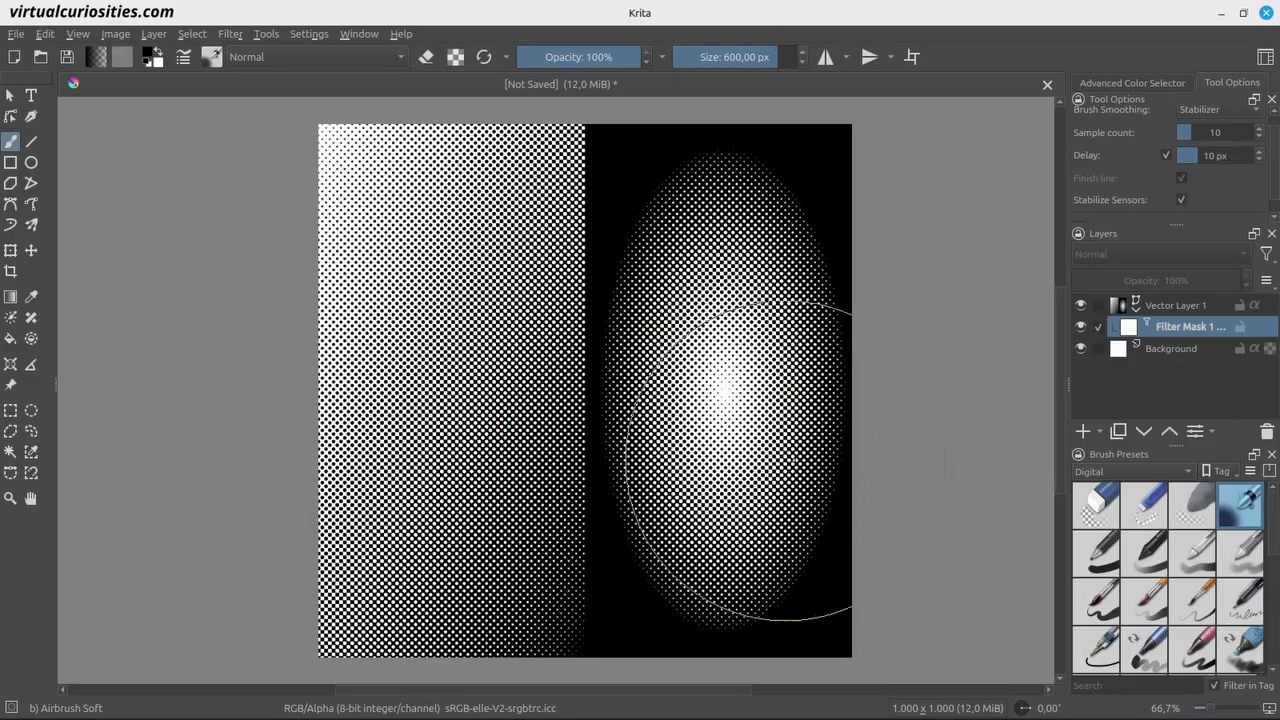
Step: Open the Halftone filter mask's properties and set the screentone resolution to 600 pixels/inch
right_click(1165, 330)
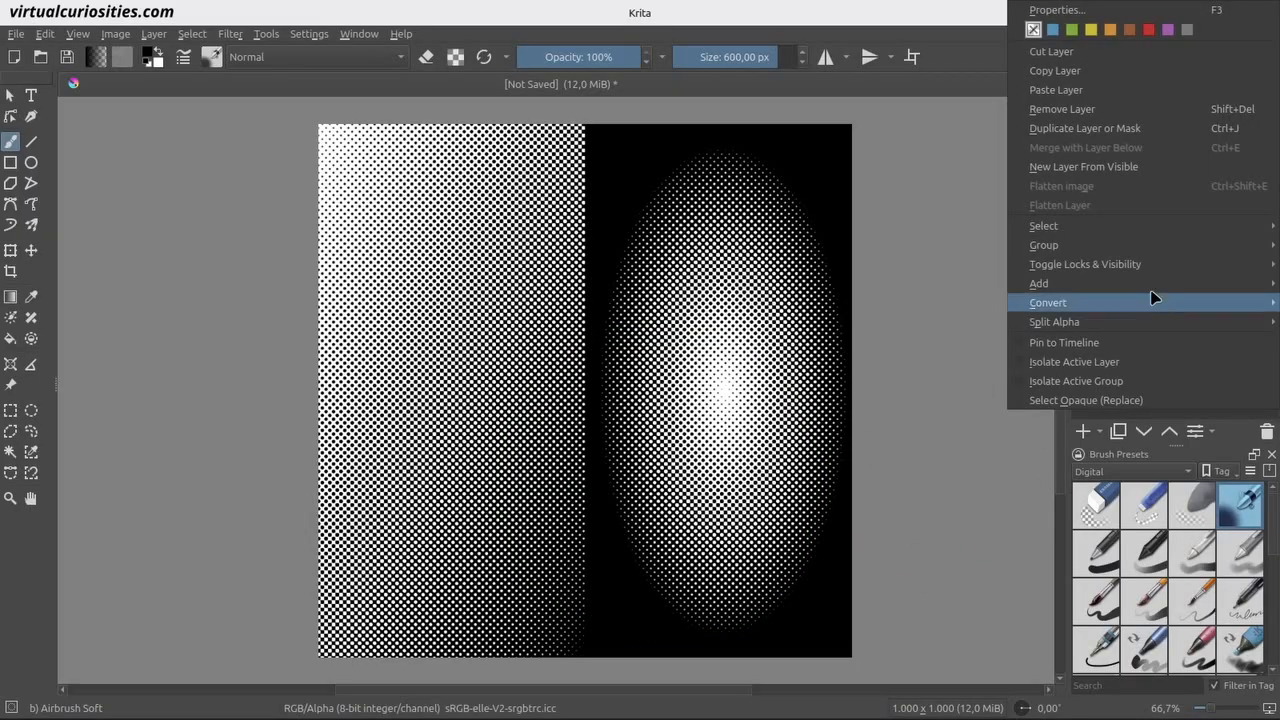
click(1082, 14)
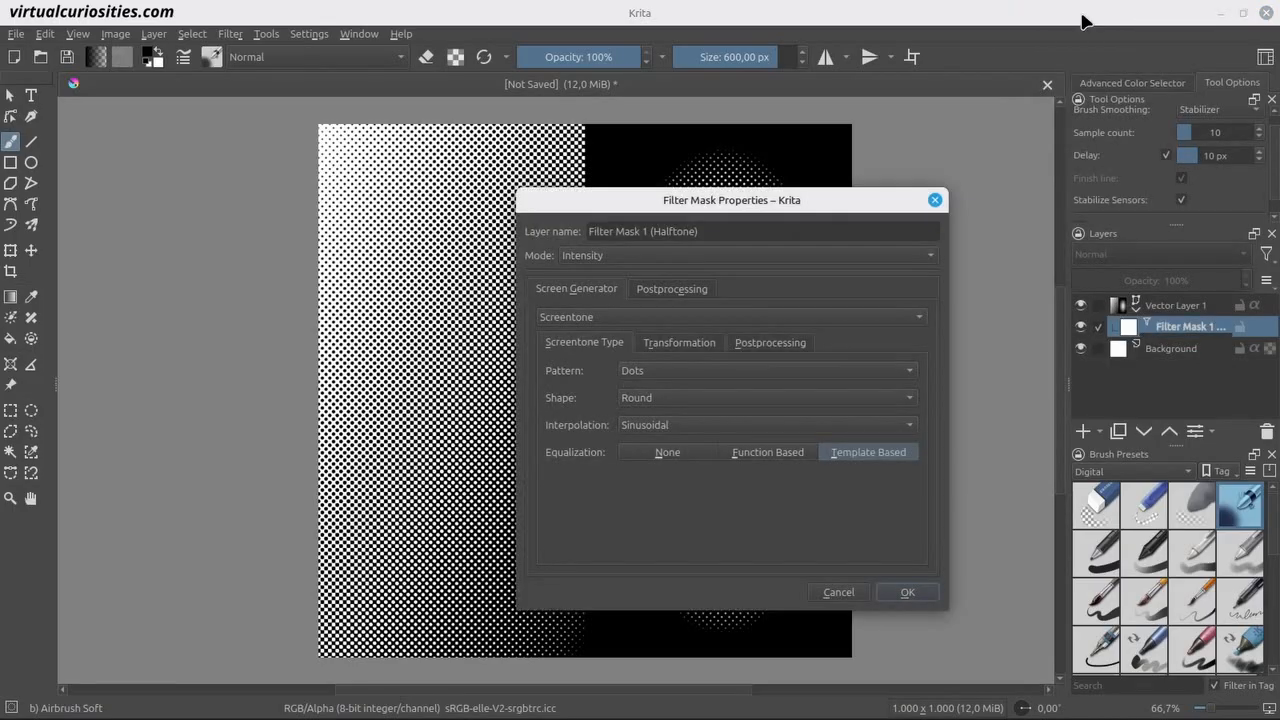
drag(825, 200, 1092, 197)
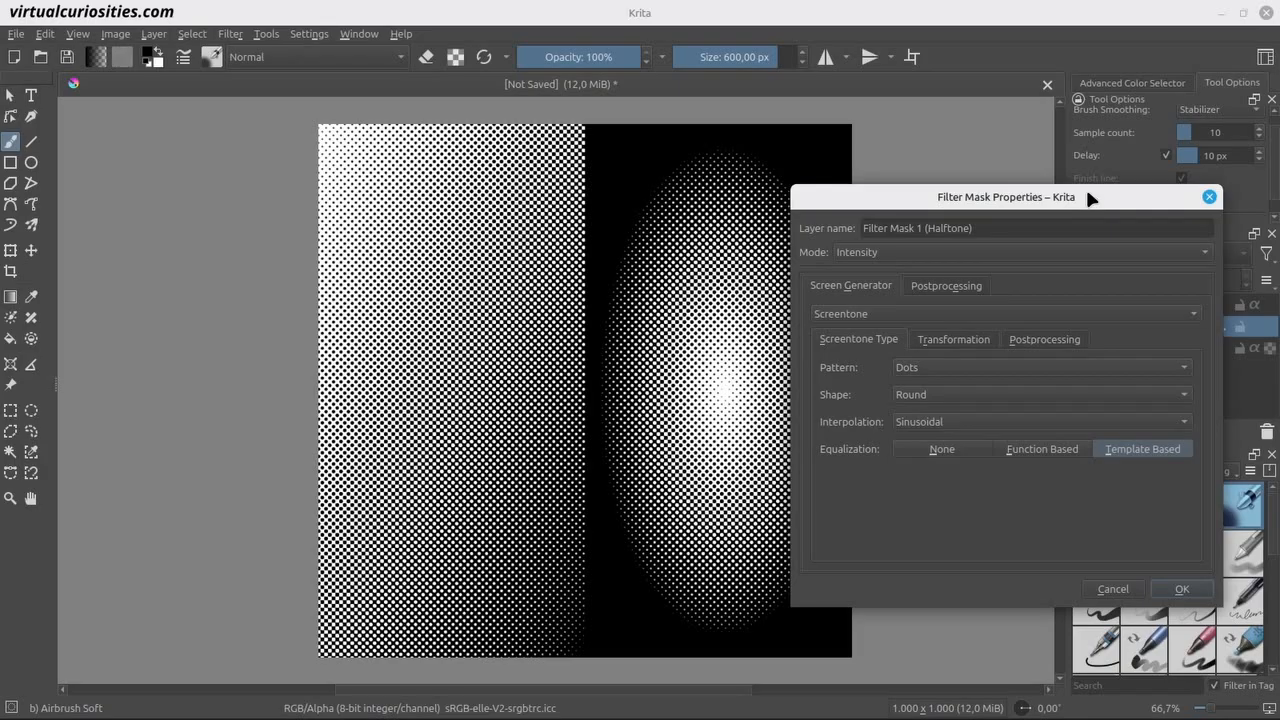
click(977, 341)
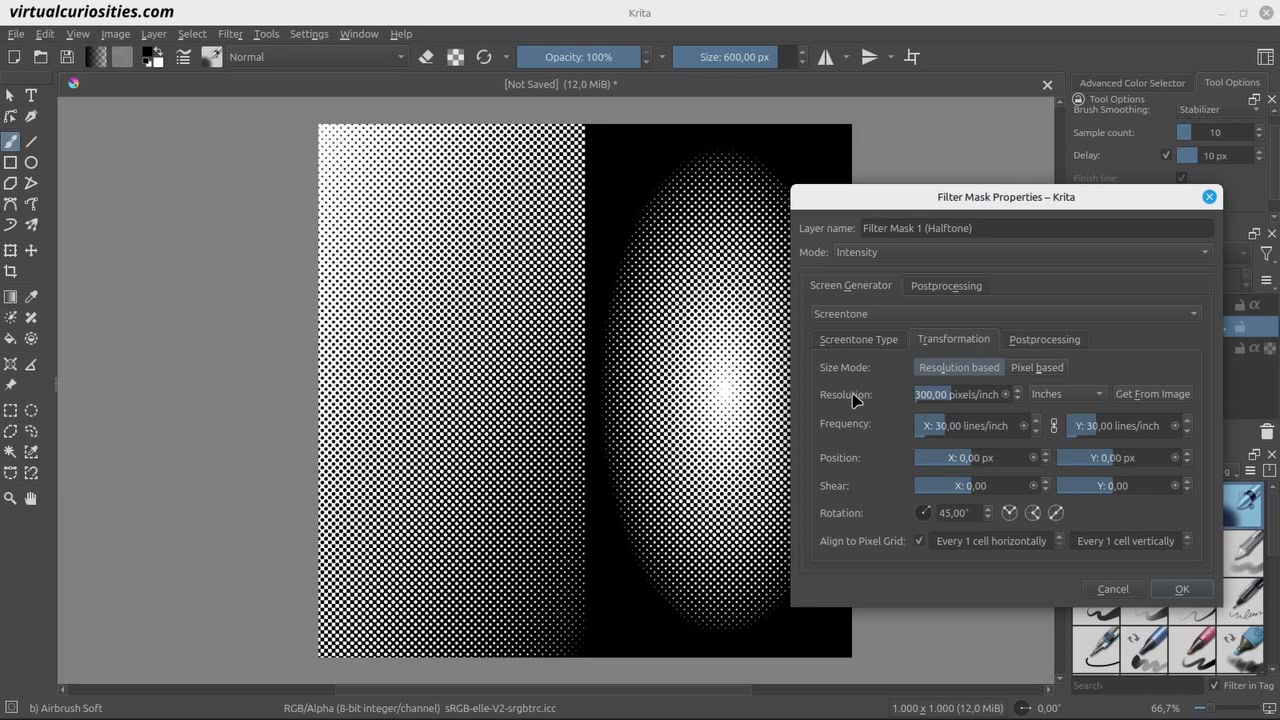
drag(943, 393, 1000, 393)
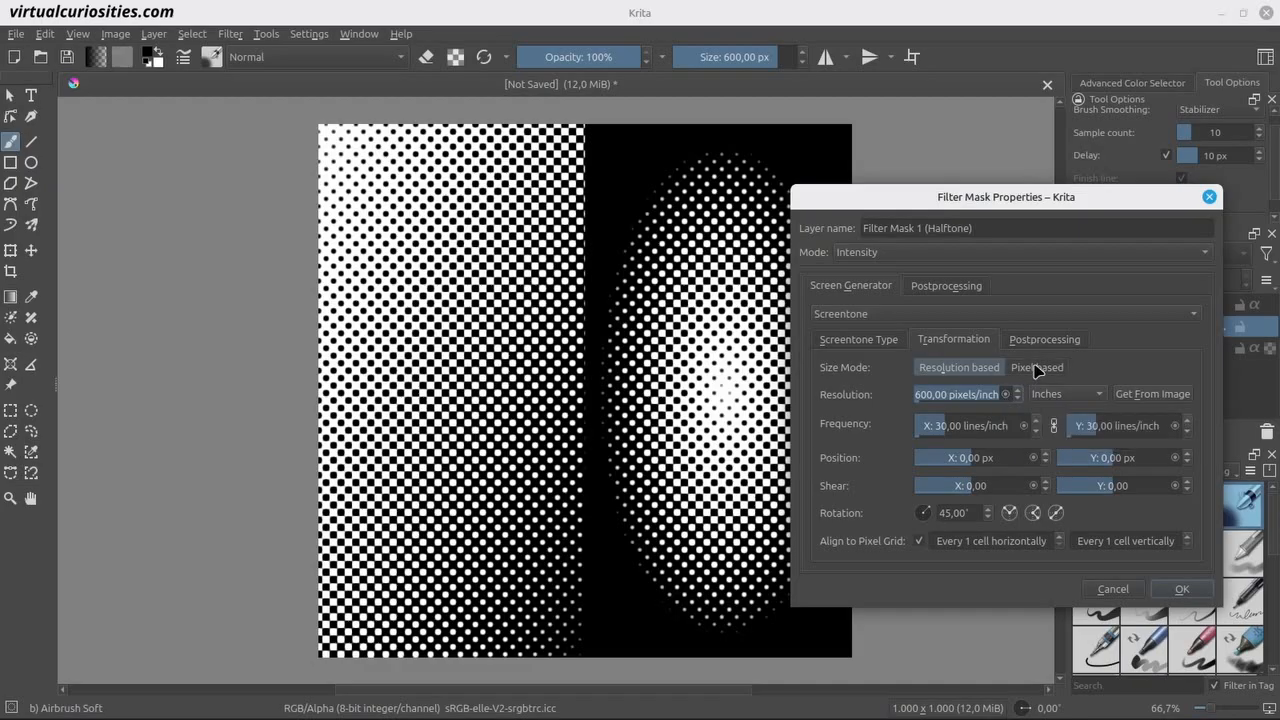
Step: Switch the screentone to pixel-based sizing, try sizes of 100 px and 200 px, and settle on 59.04 px for X and Y
click(1037, 368)
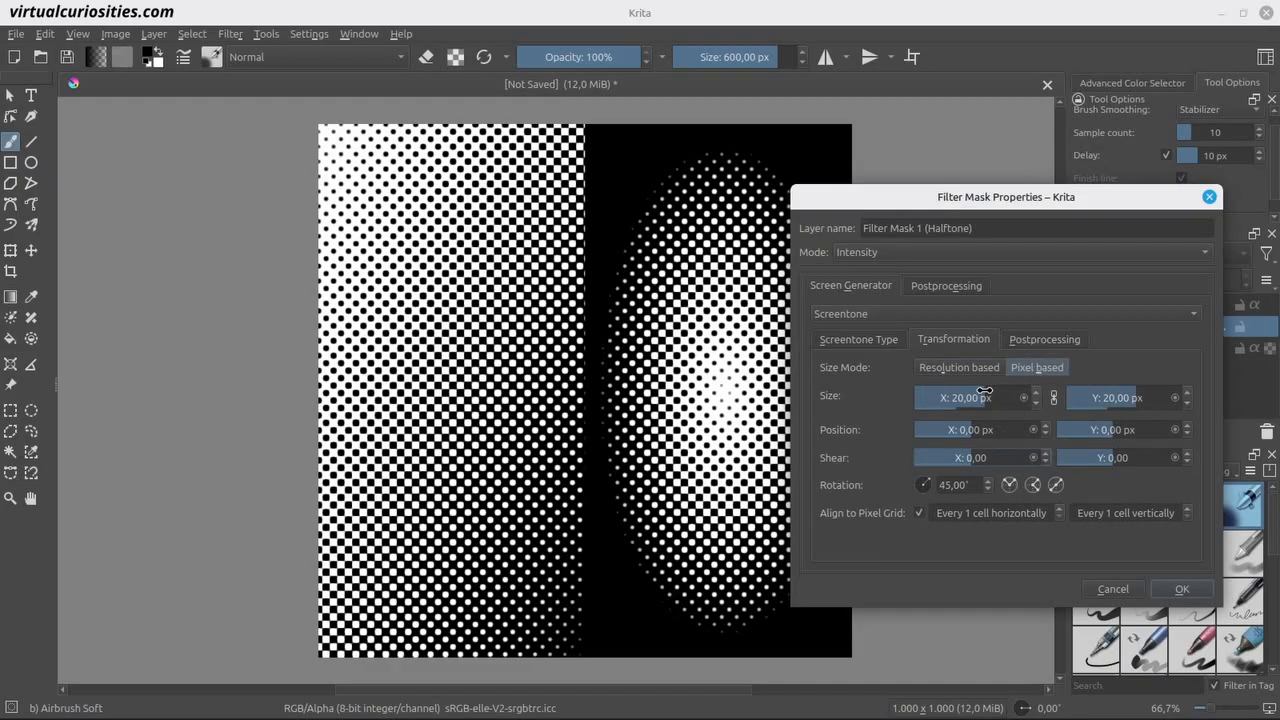
drag(985, 391, 1035, 391)
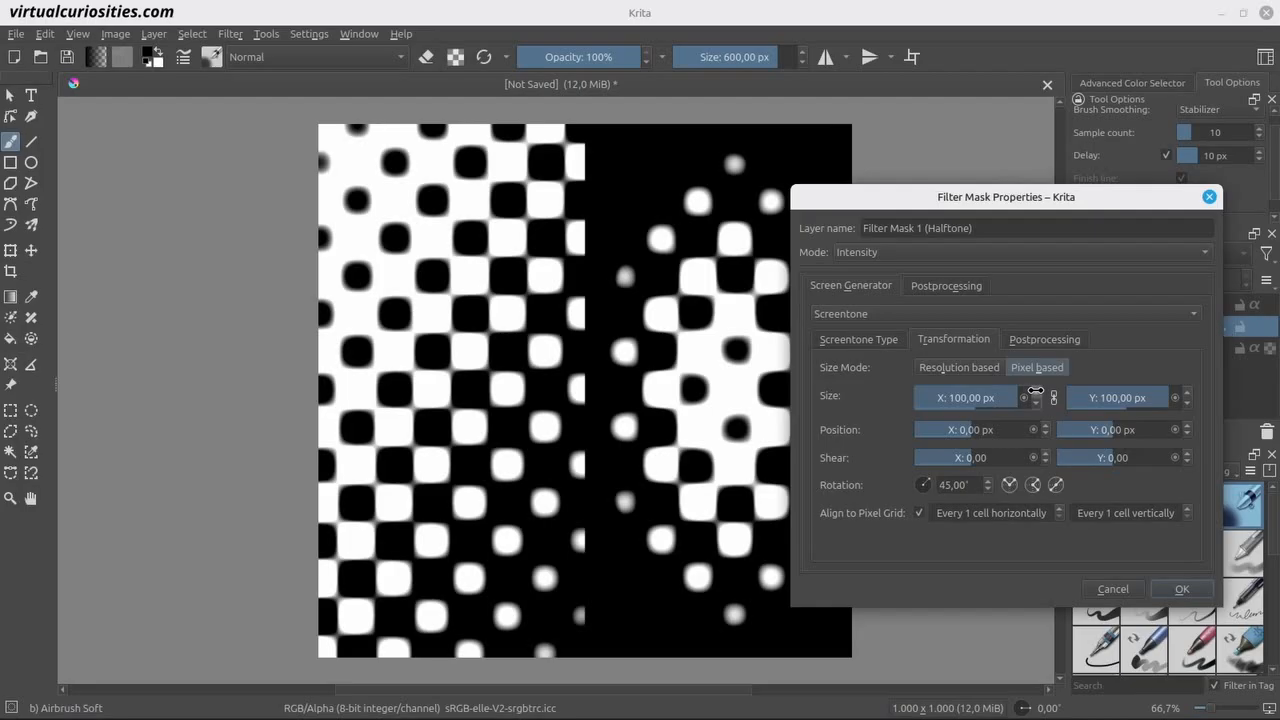
drag(1017, 397, 987, 397)
right_click(988, 397)
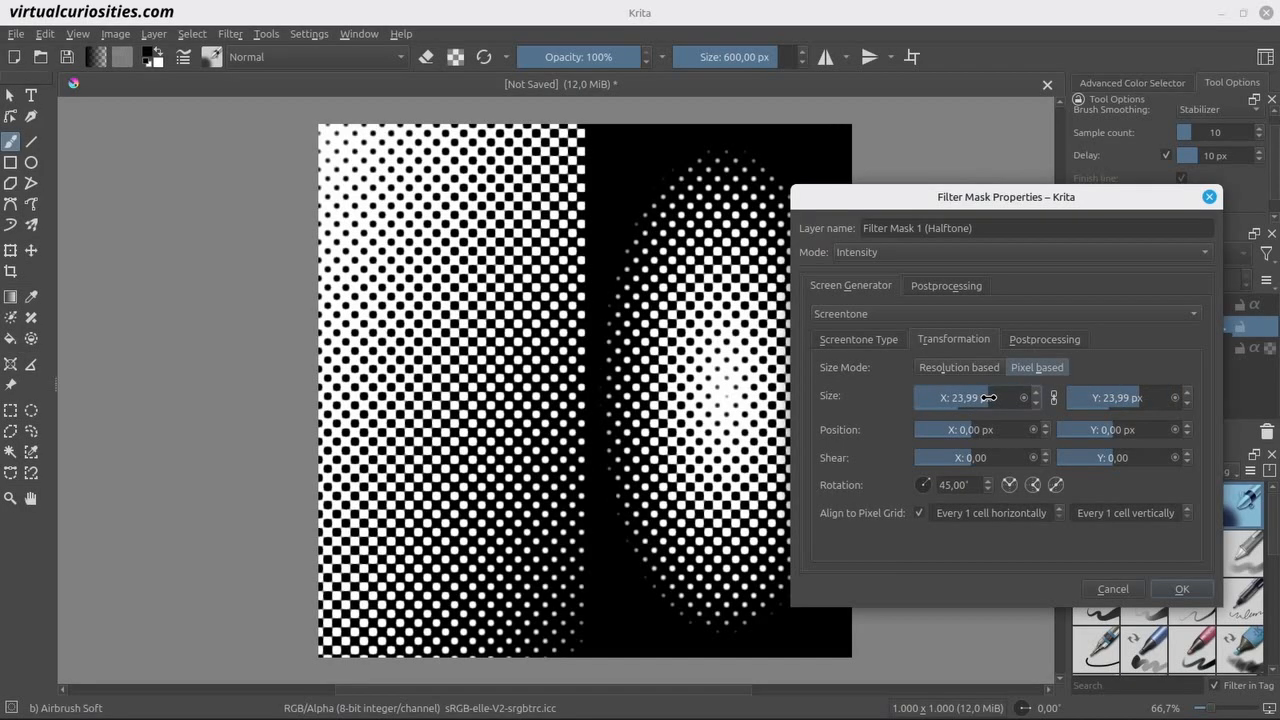
text(200)
key(Return)
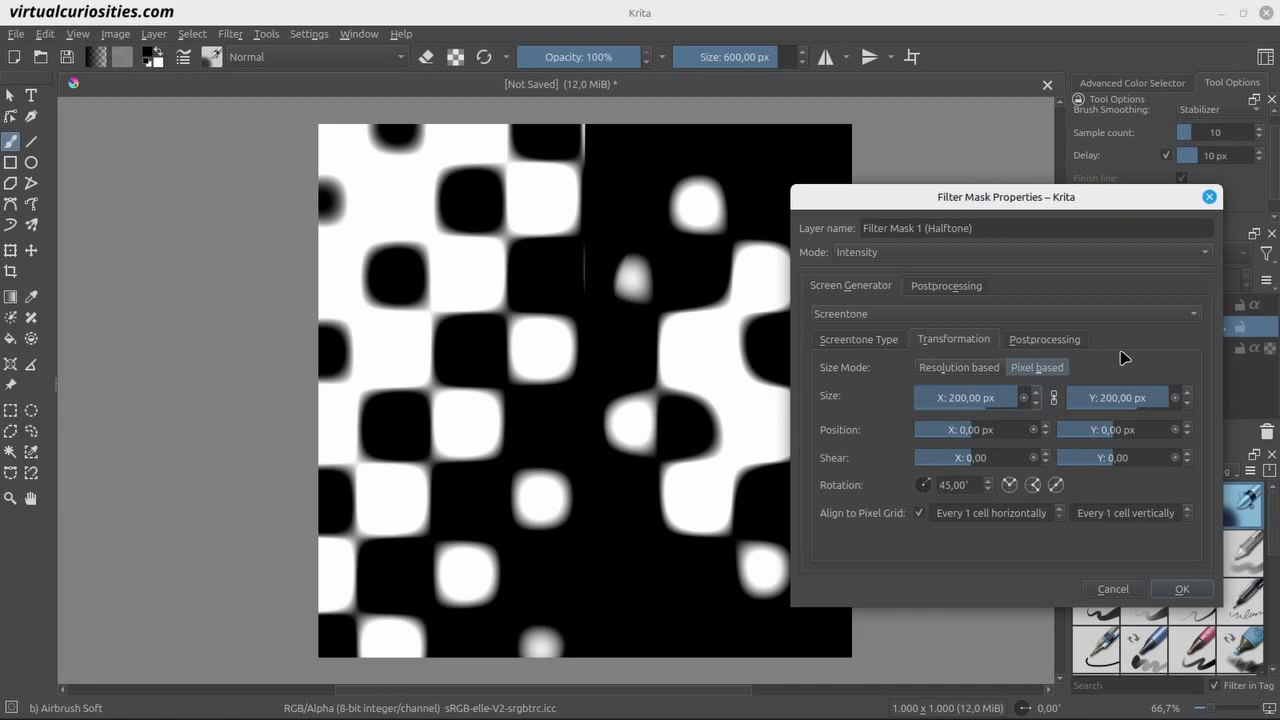
click(997, 390)
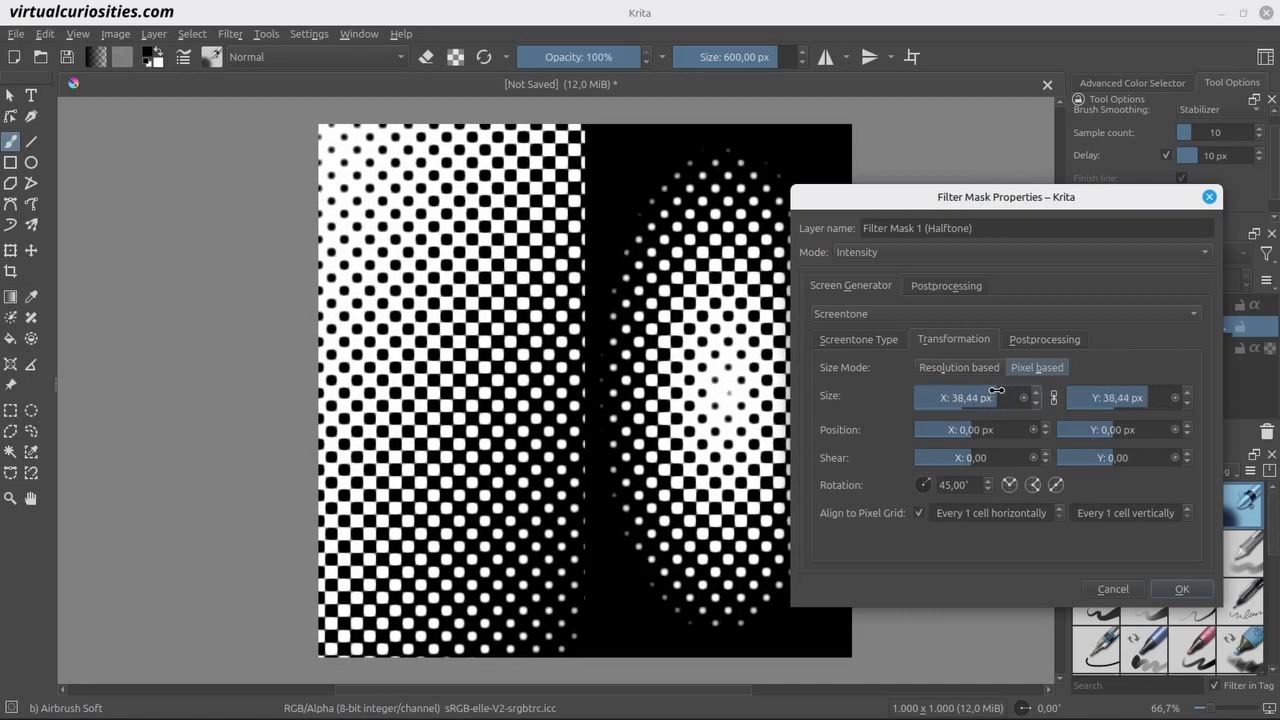
drag(997, 390, 1005, 390)
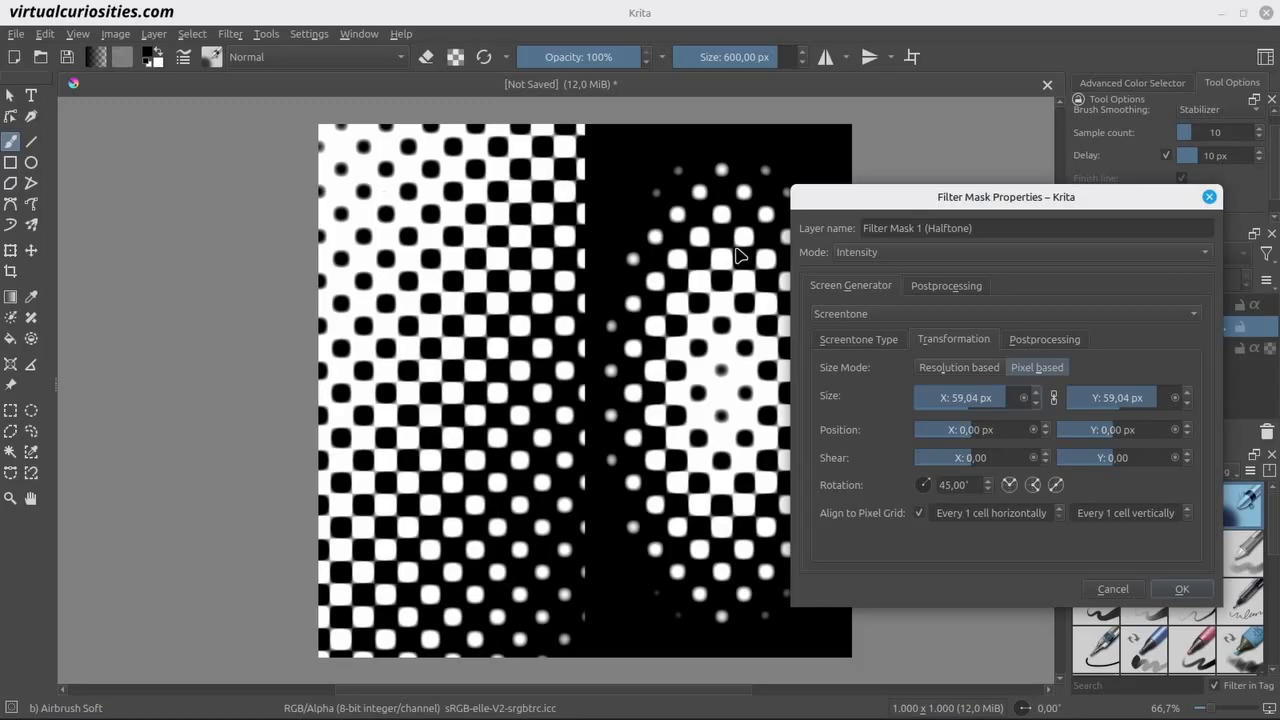
Step: Change the screentone interpolation to Linear
click(867, 343)
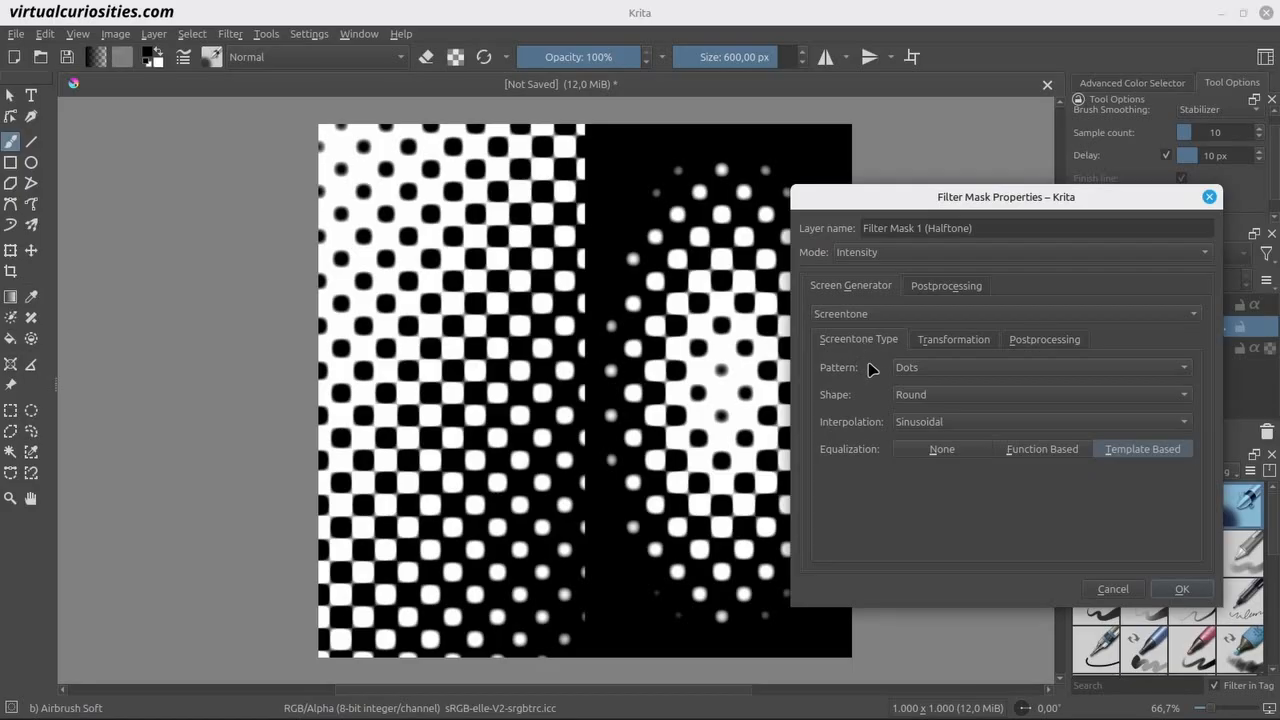
click(978, 427)
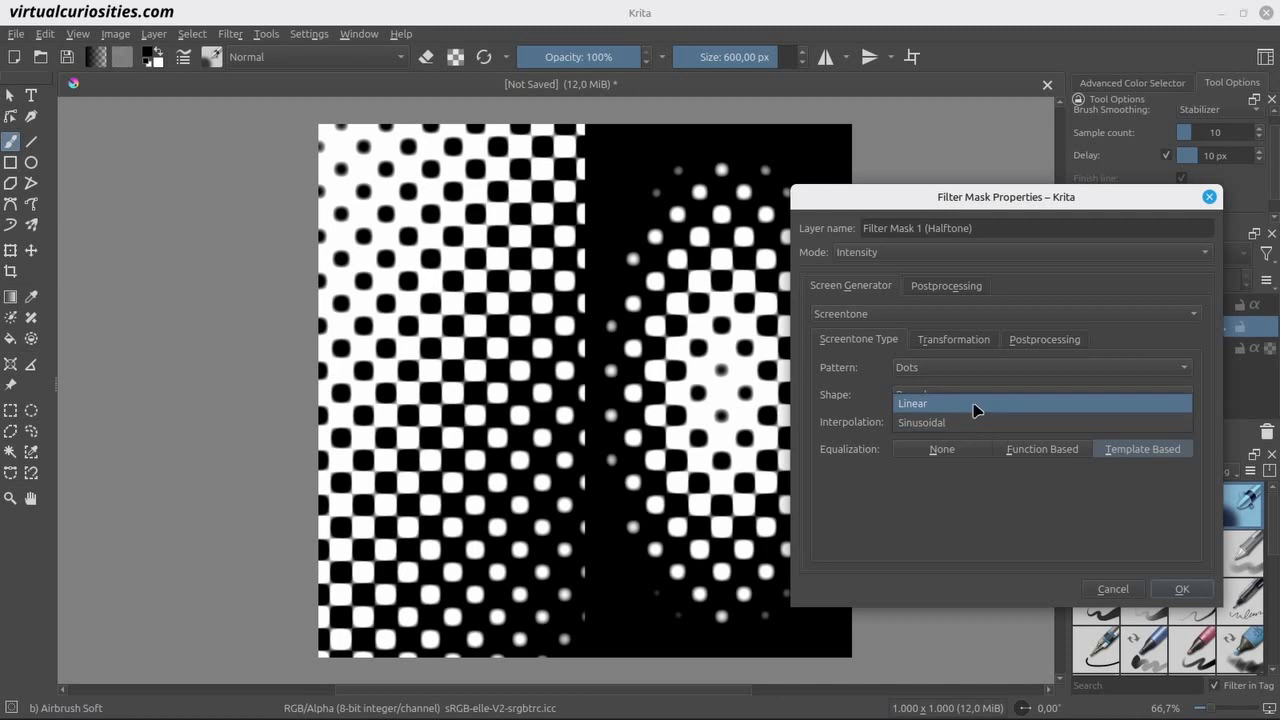
click(973, 405)
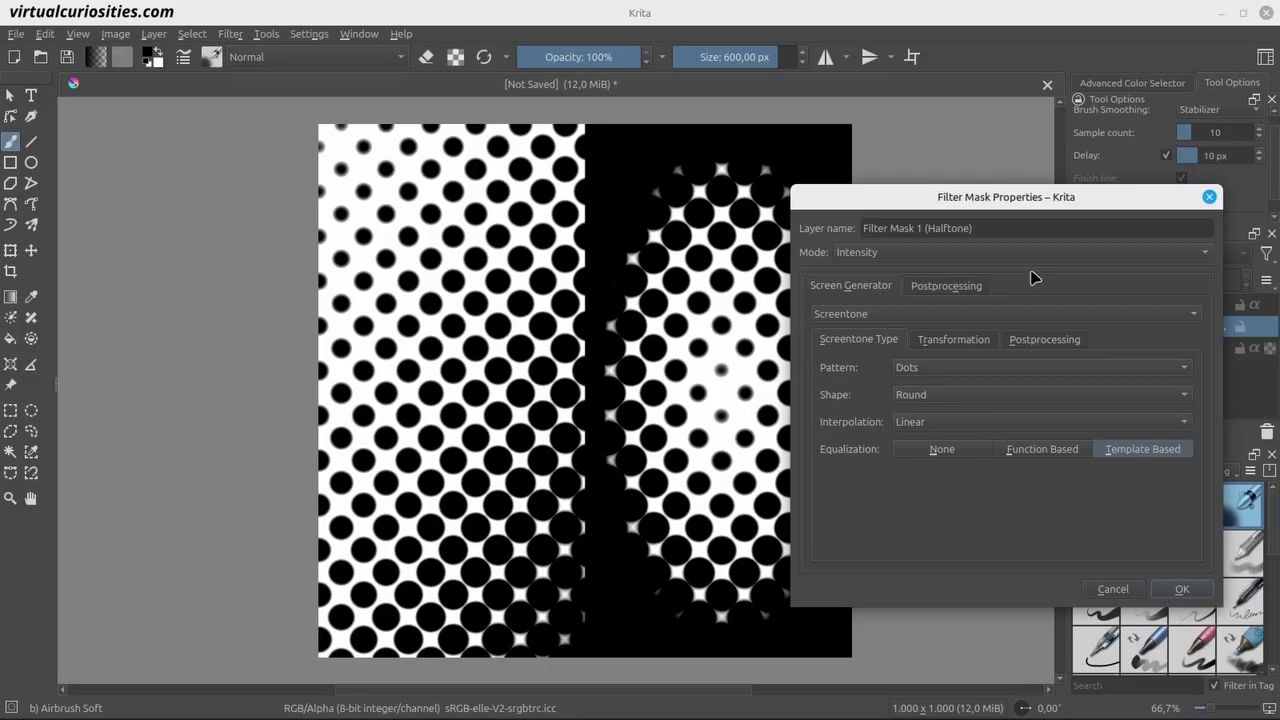
Step: Change the halftone's postprocessing foreground color to dark blue (#000a4d)
click(967, 286)
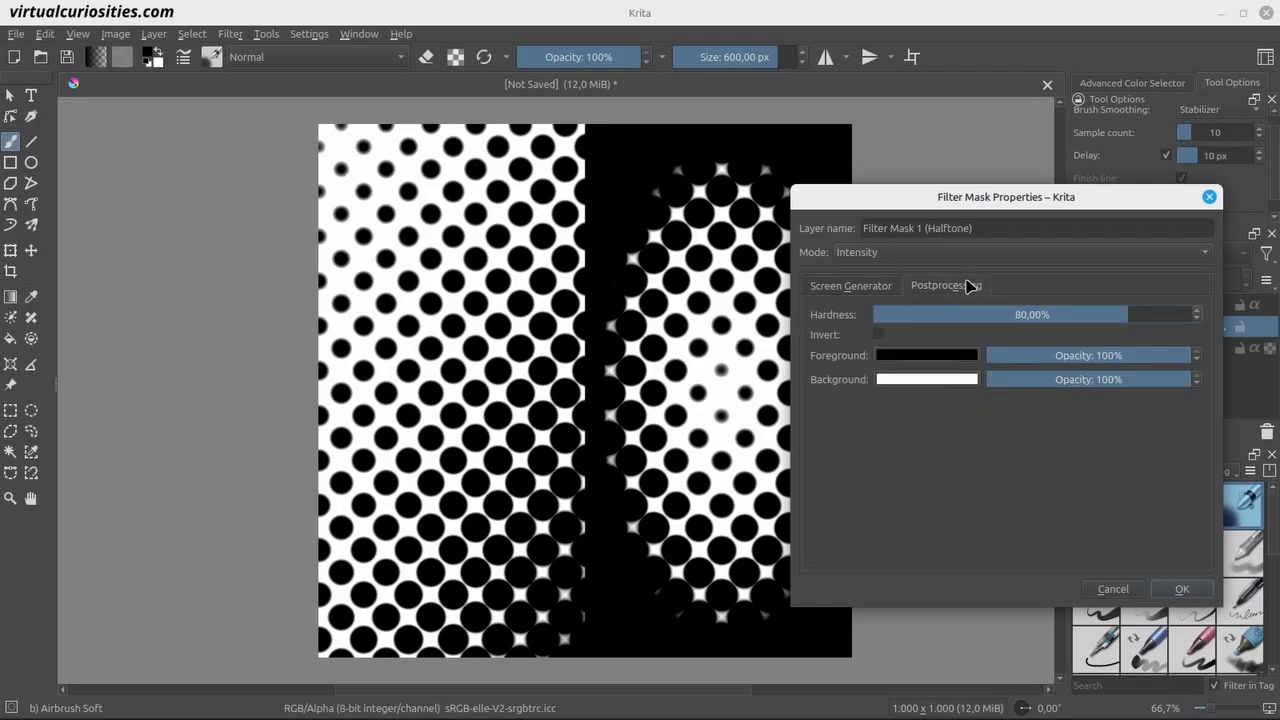
click(948, 357)
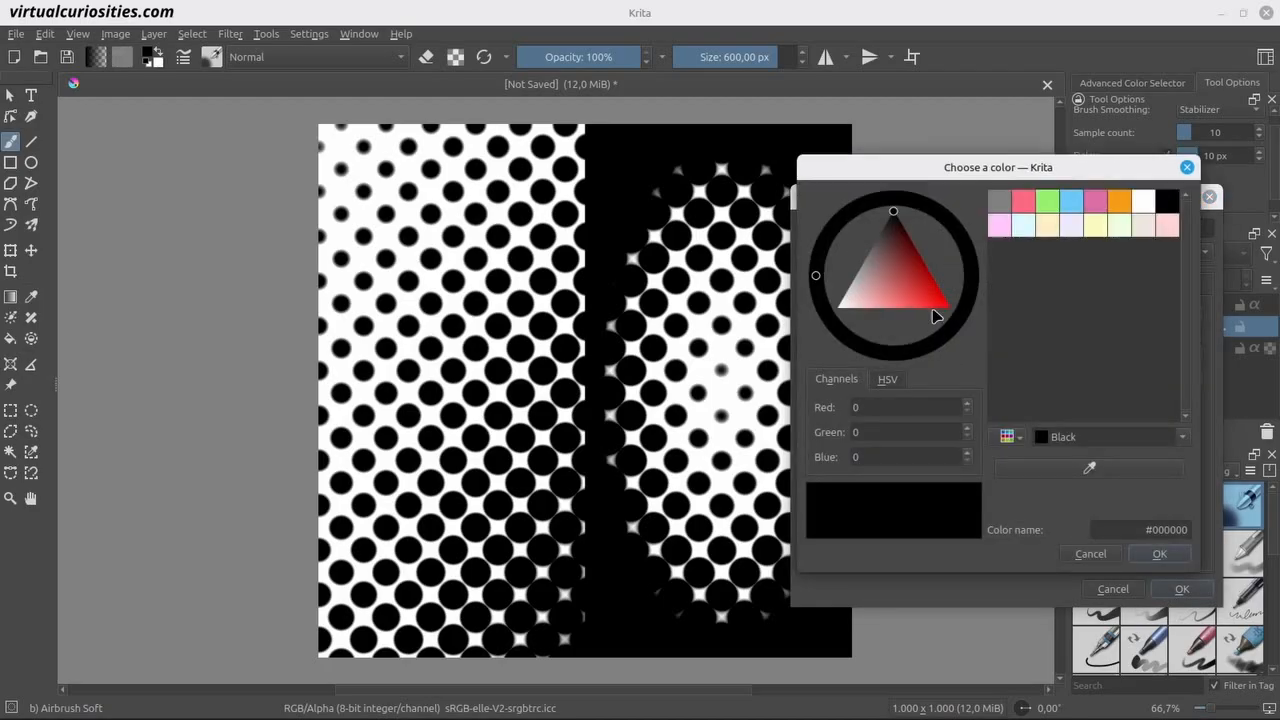
click(919, 257)
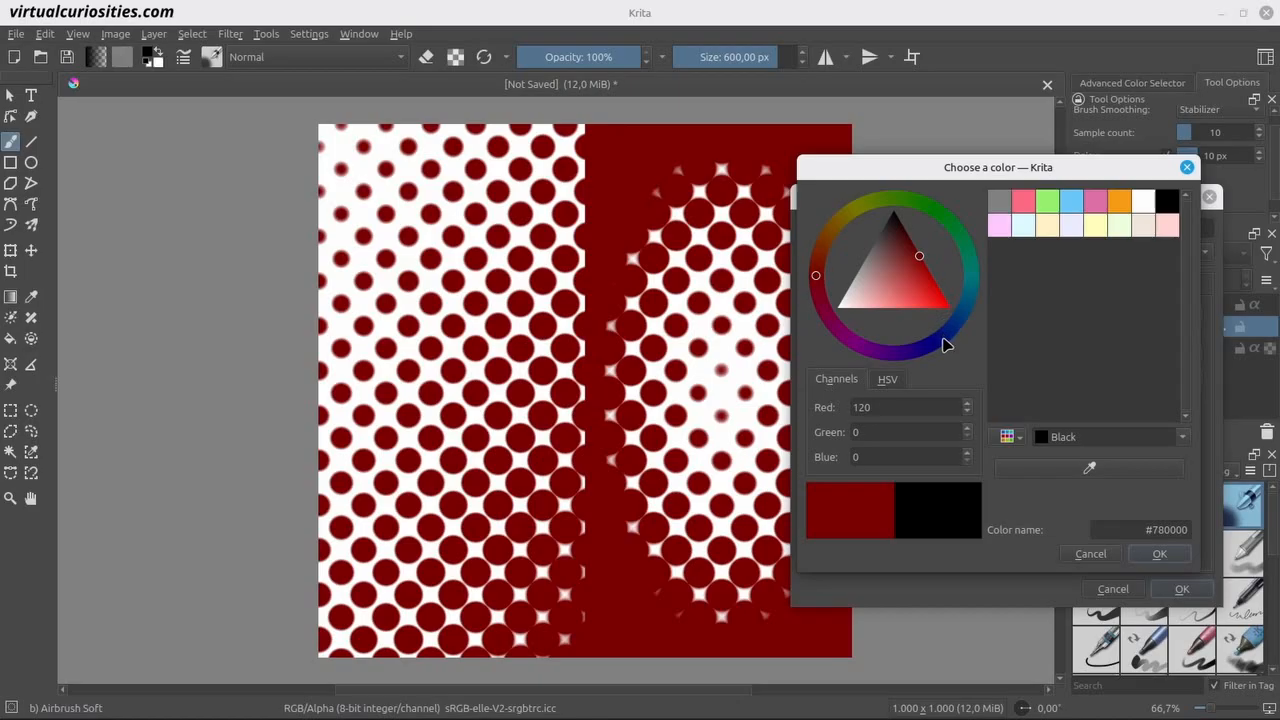
click(947, 345)
click(909, 241)
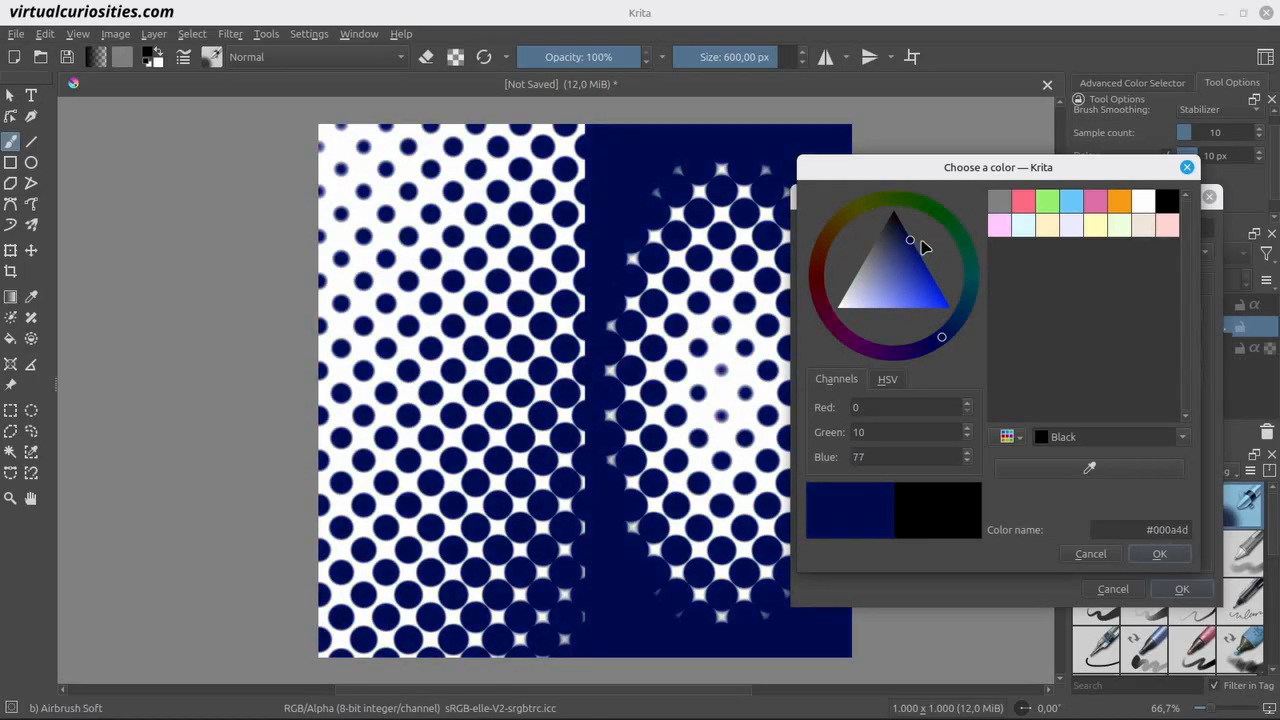
click(1159, 553)
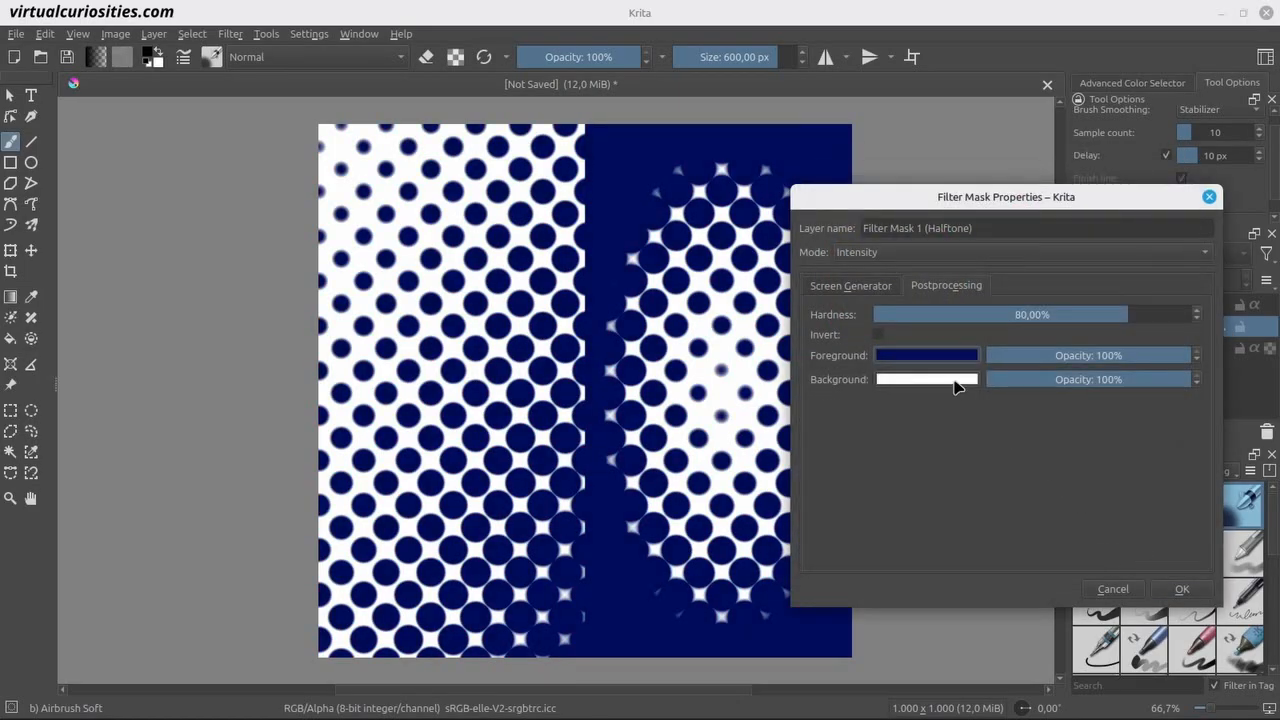
Step: Change the halftone's background color to bright cyan and apply the filter mask settings
click(955, 385)
click(919, 262)
click(973, 282)
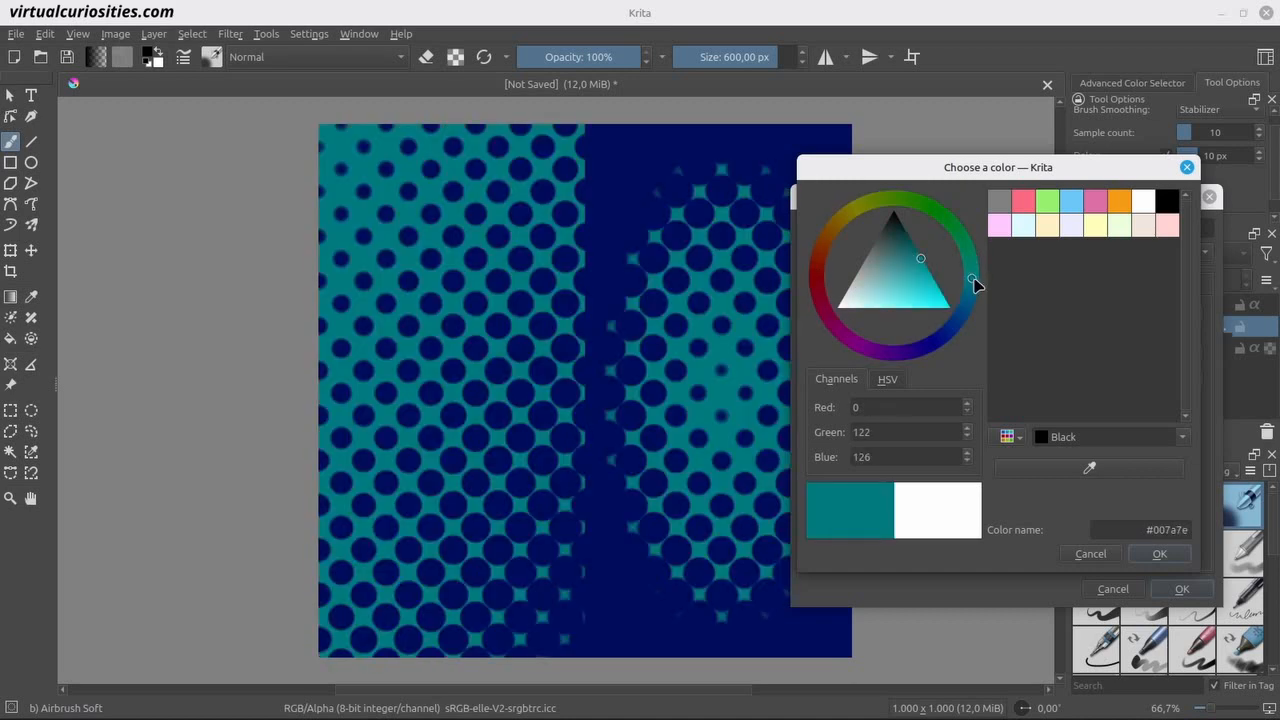
click(950, 306)
click(1155, 553)
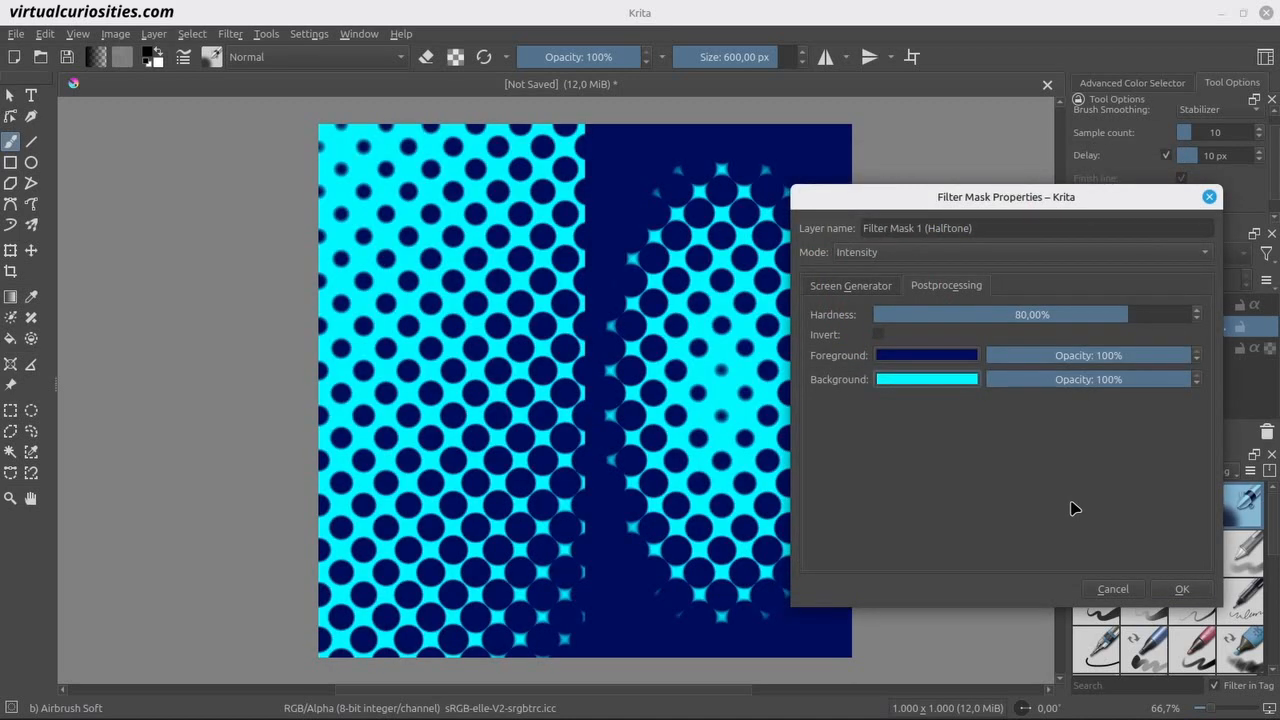
click(1192, 589)
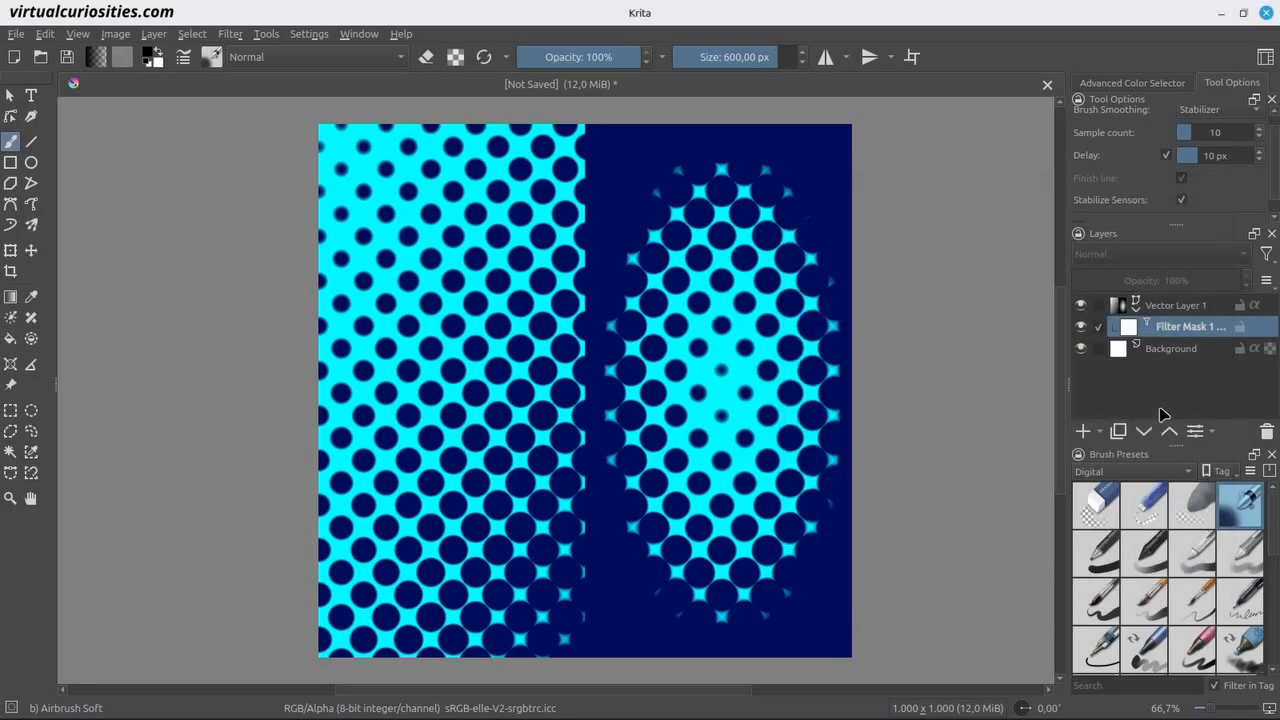
Step: Reposition both ends of the left rectangle's linear gradient into a steep diagonal, and compare the result with the filter mask hidden and shown
click(1165, 309)
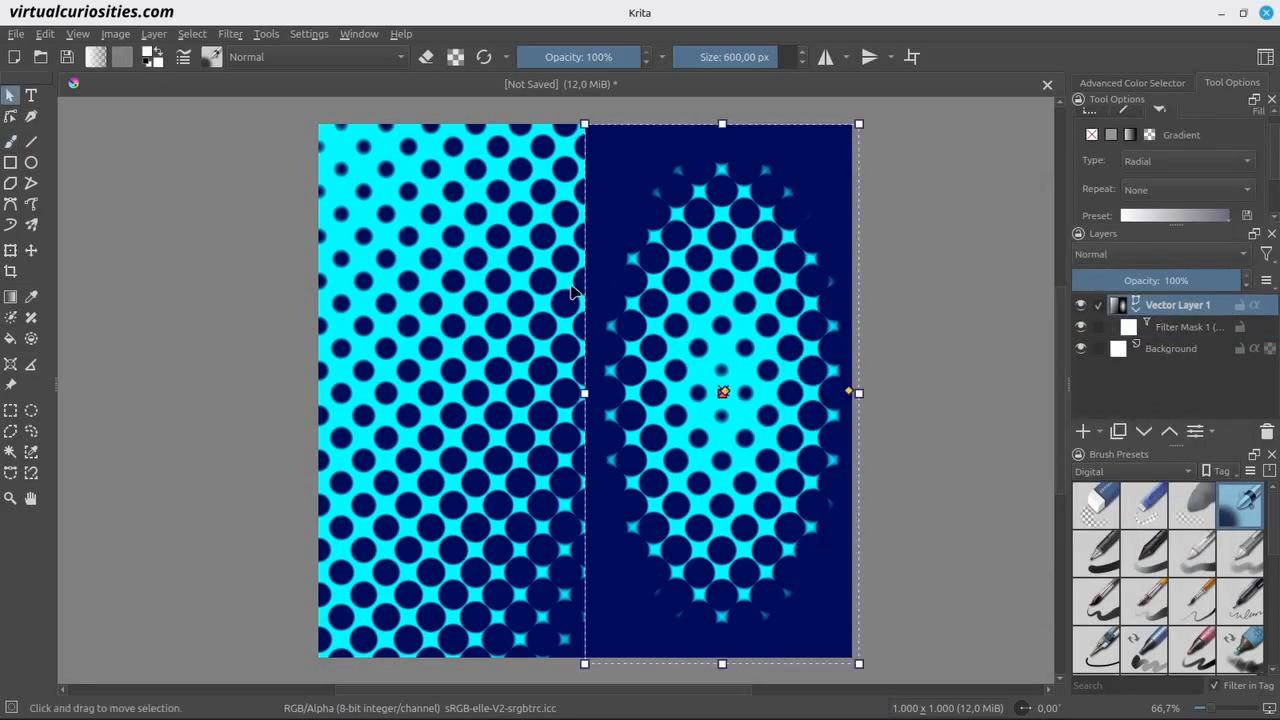
click(527, 283)
drag(584, 661, 508, 540)
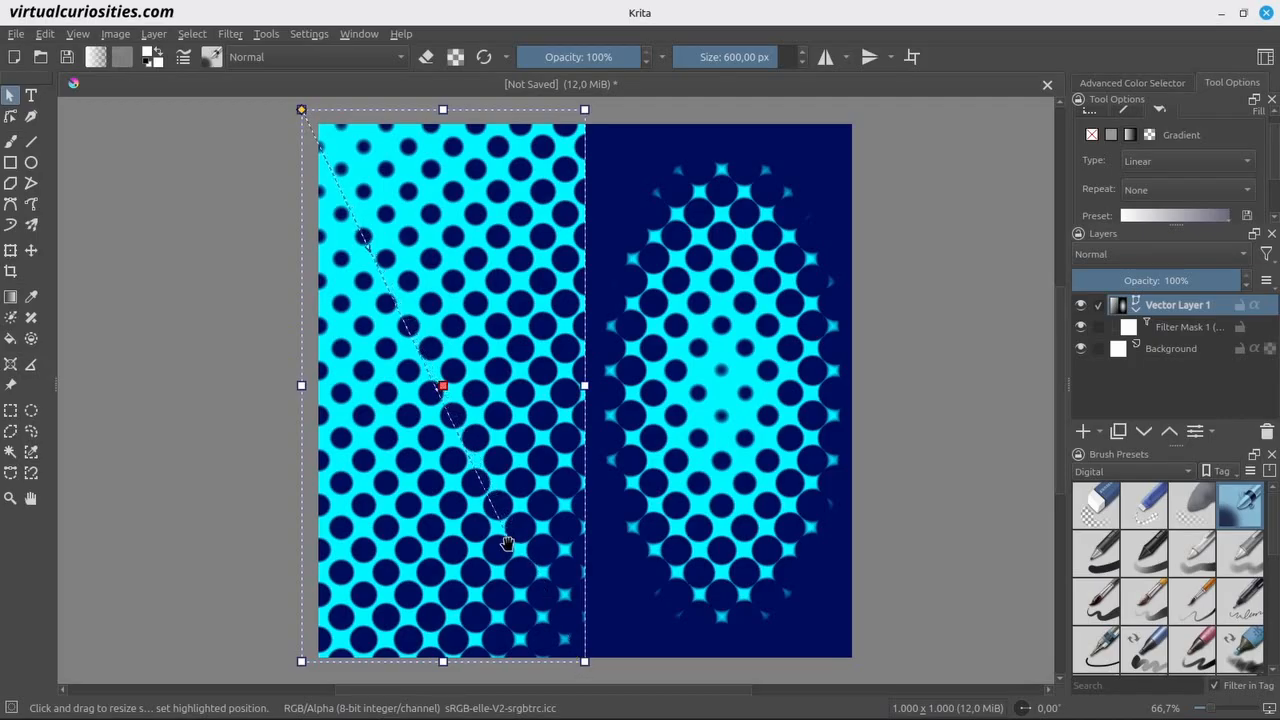
drag(301, 109, 430, 237)
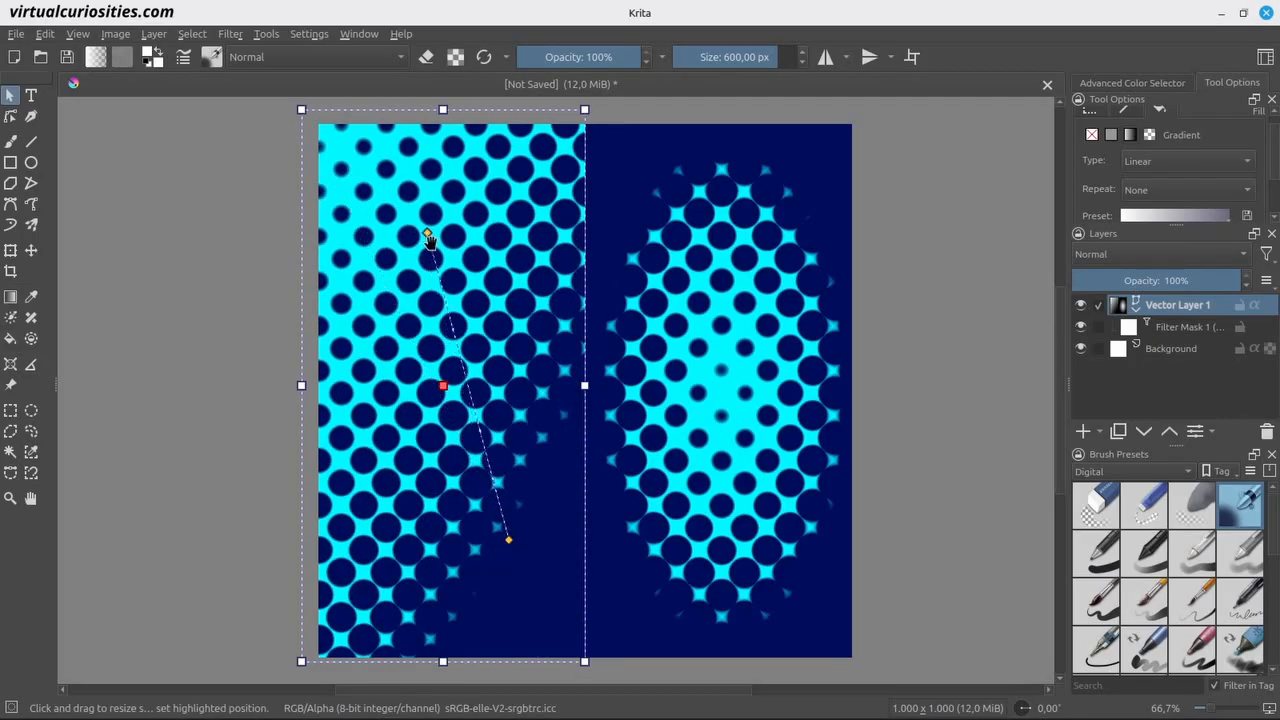
drag(512, 525, 381, 503)
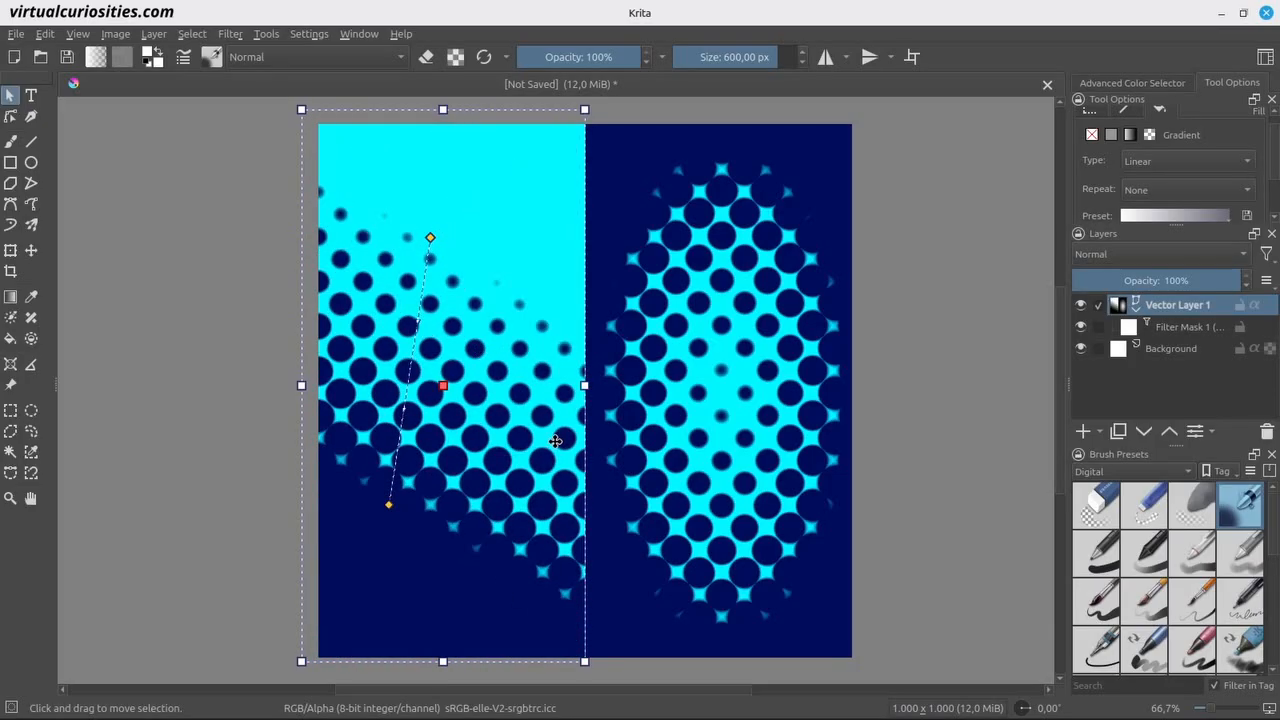
click(1080, 327)
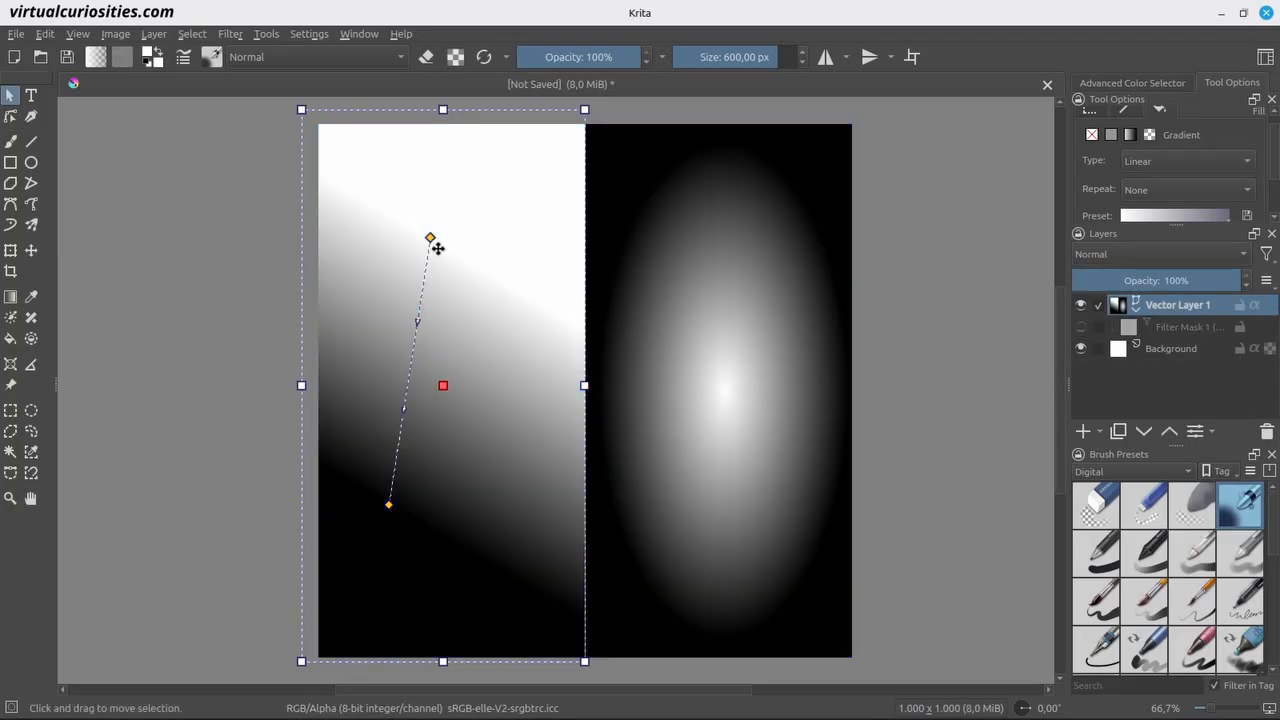
click(1080, 327)
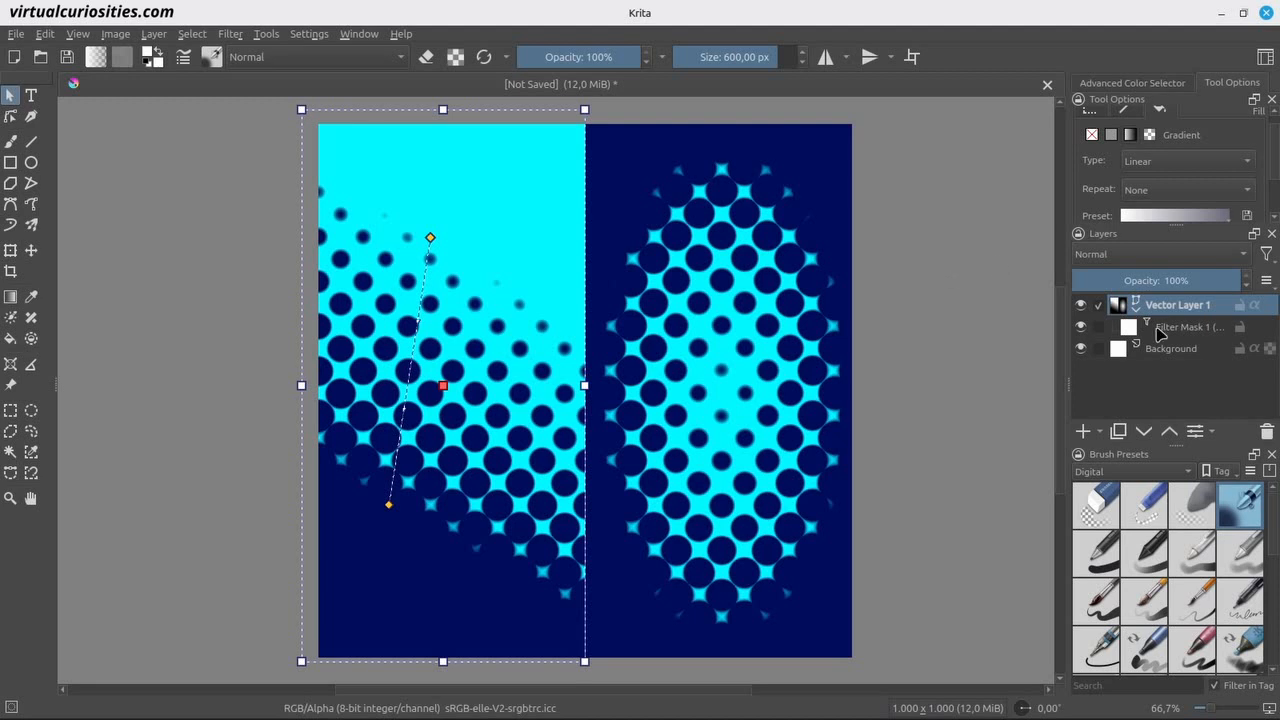
Step: Reopen the Halftone filter mask's properties and review the mode options, keeping Intensity
click(1175, 327)
key(F3)
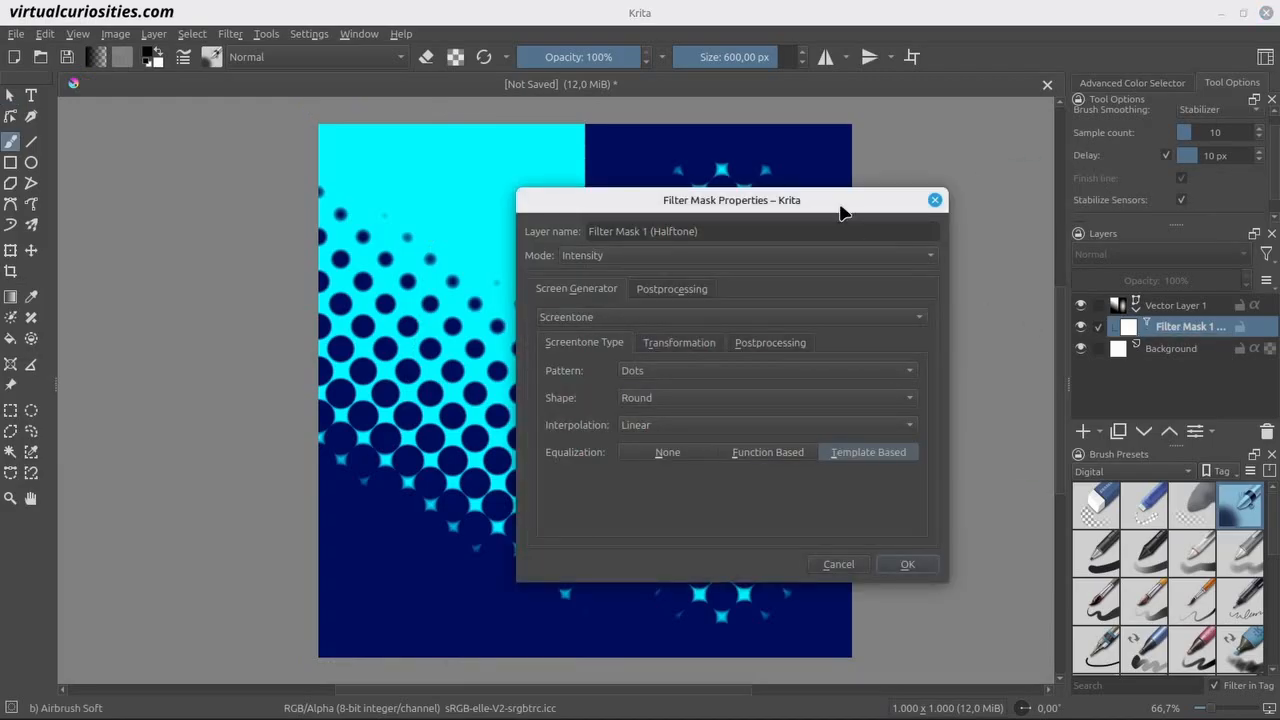
drag(840, 213, 1077, 234)
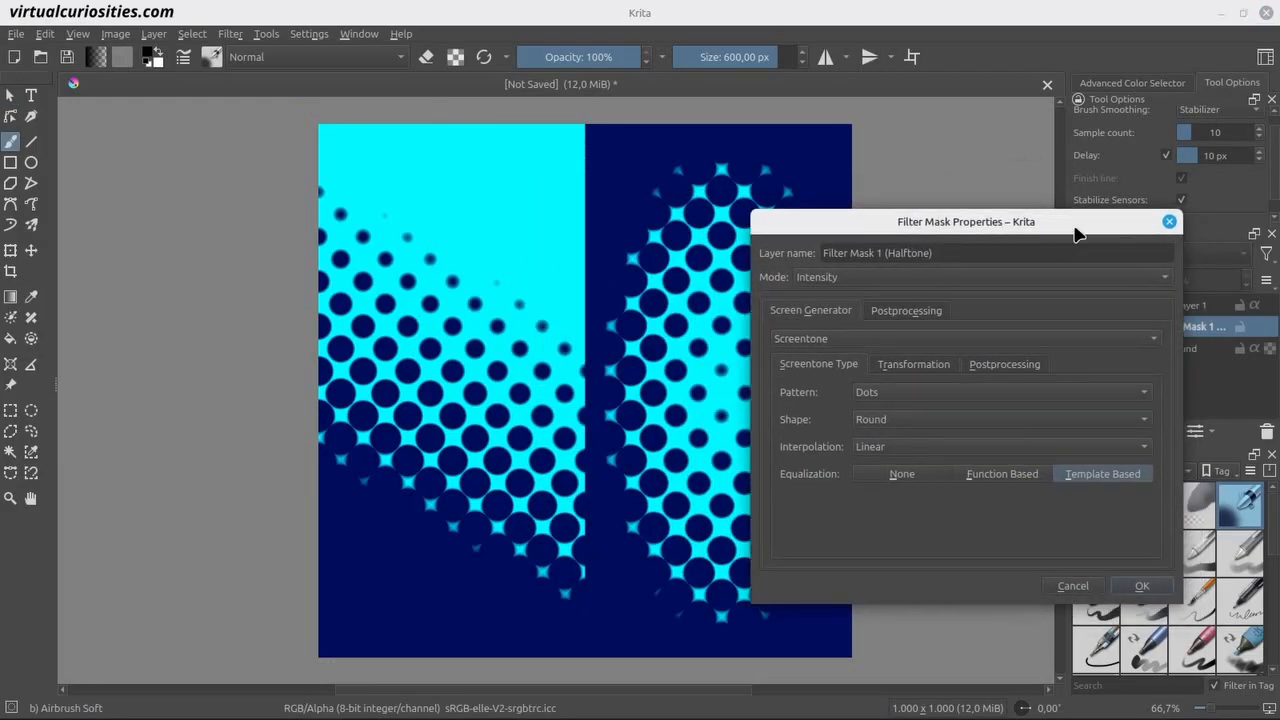
click(986, 288)
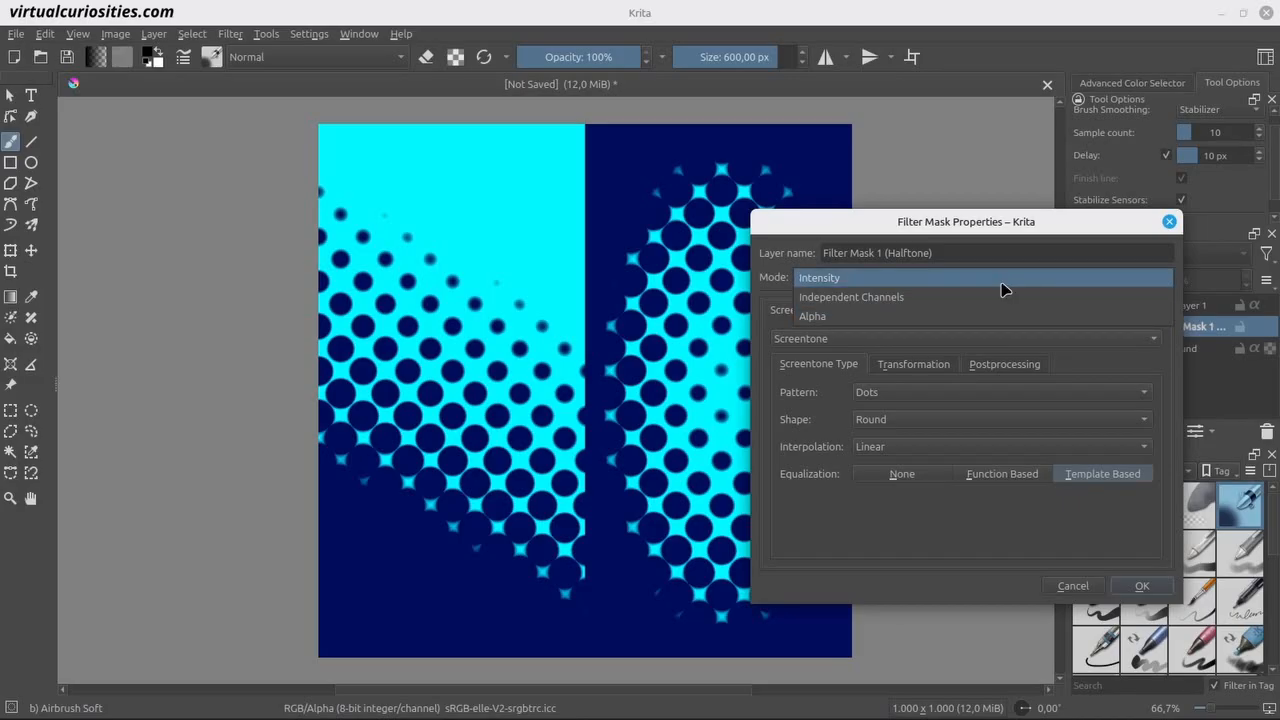
click(1001, 283)
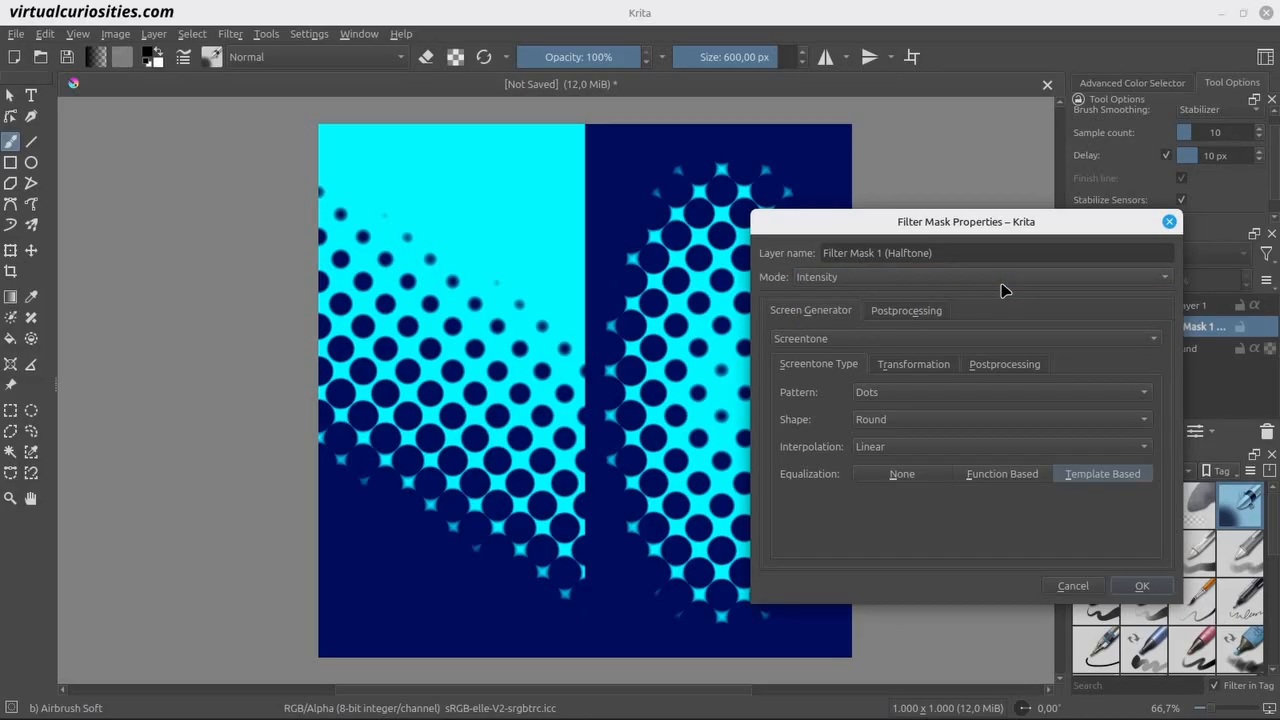
Step: Try postprocessing hardness at 0% and 100%, restore it to 80%, and toggle Invert on and off
click(935, 312)
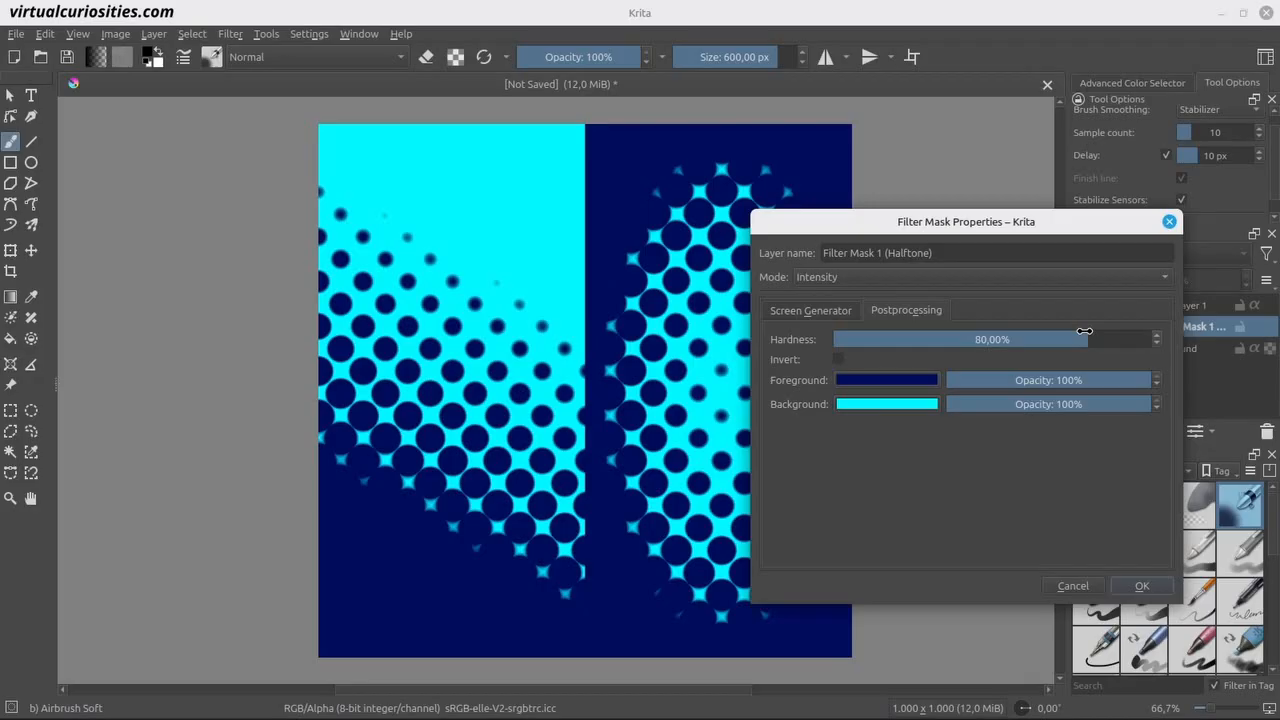
drag(1084, 331, 826, 338)
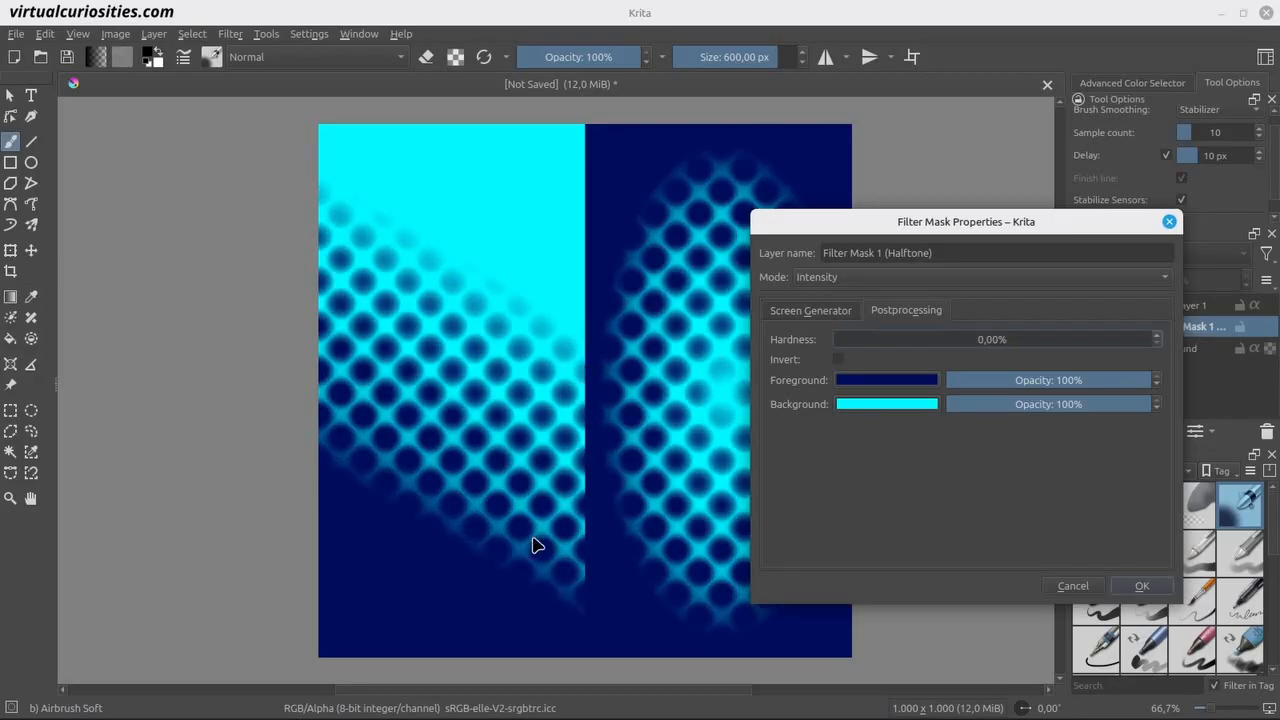
drag(868, 340, 1183, 341)
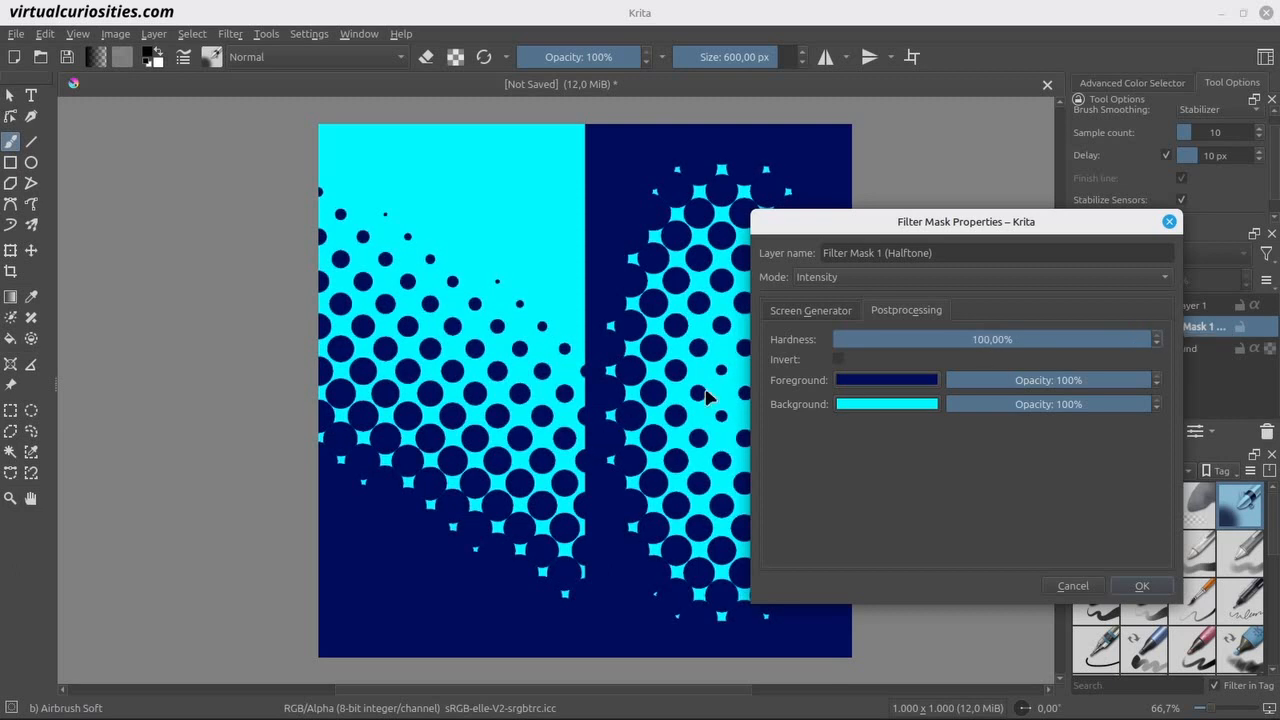
drag(992, 337, 1090, 337)
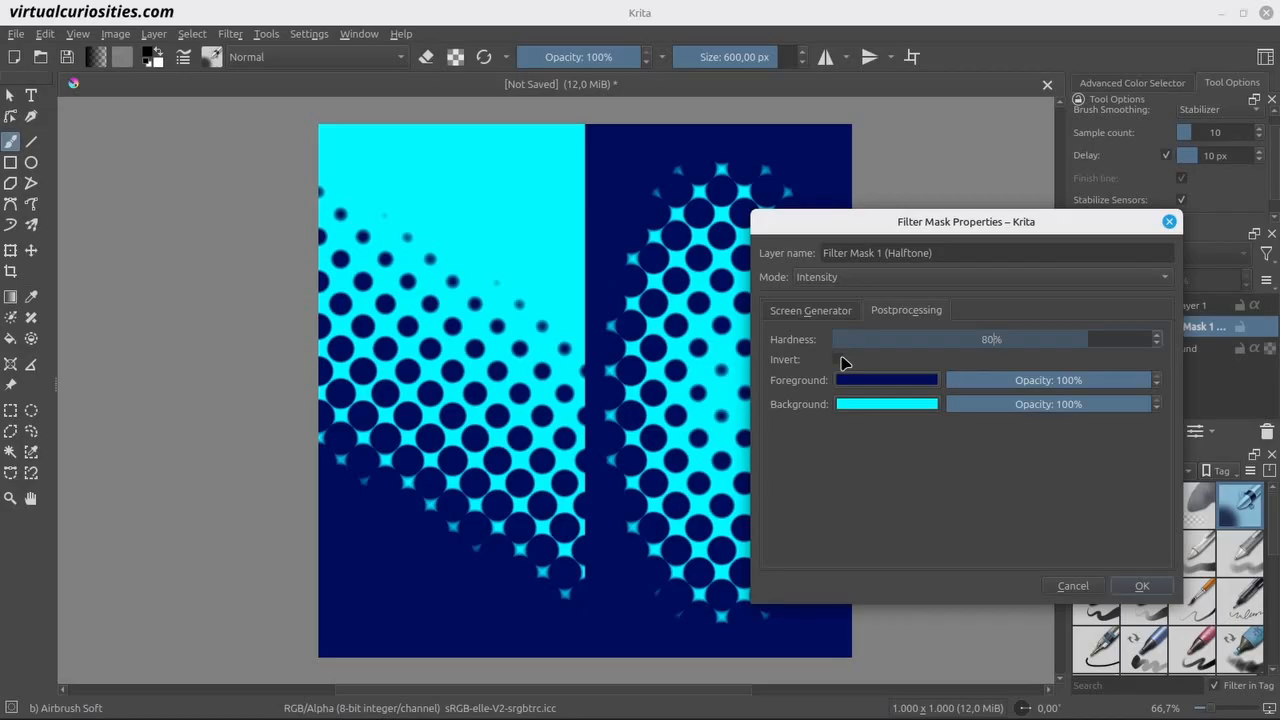
click(840, 360)
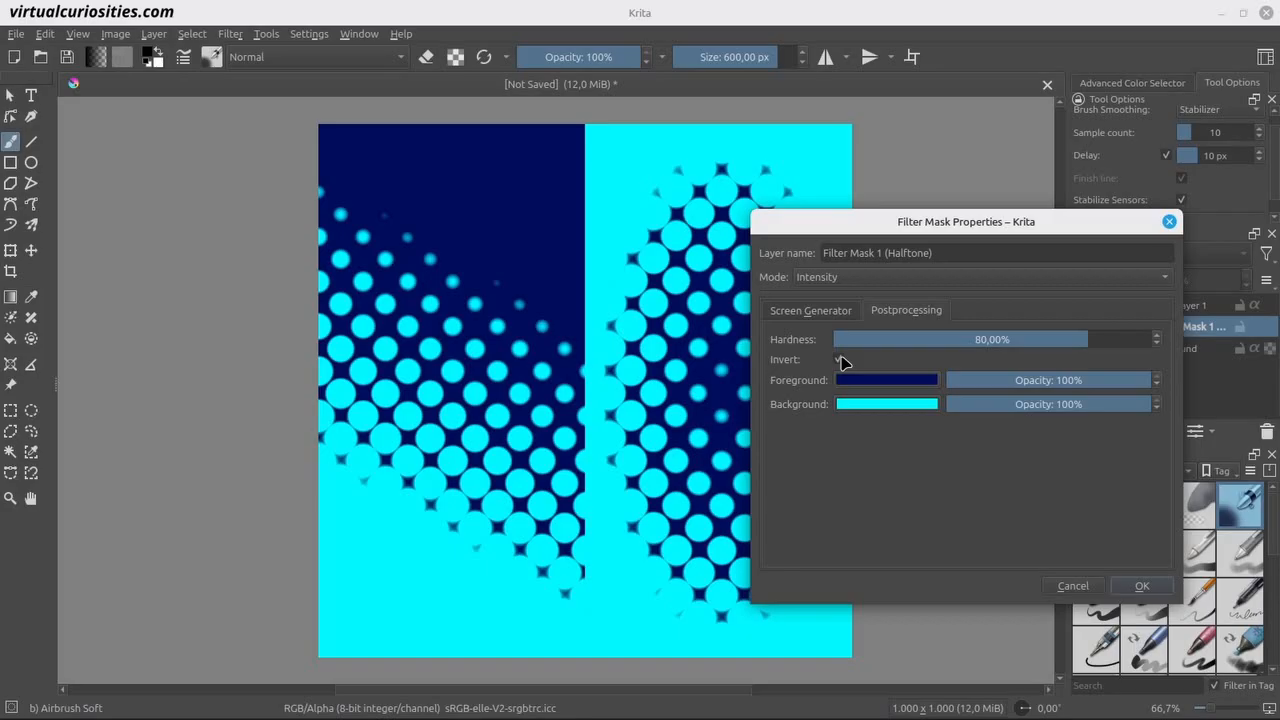
click(840, 360)
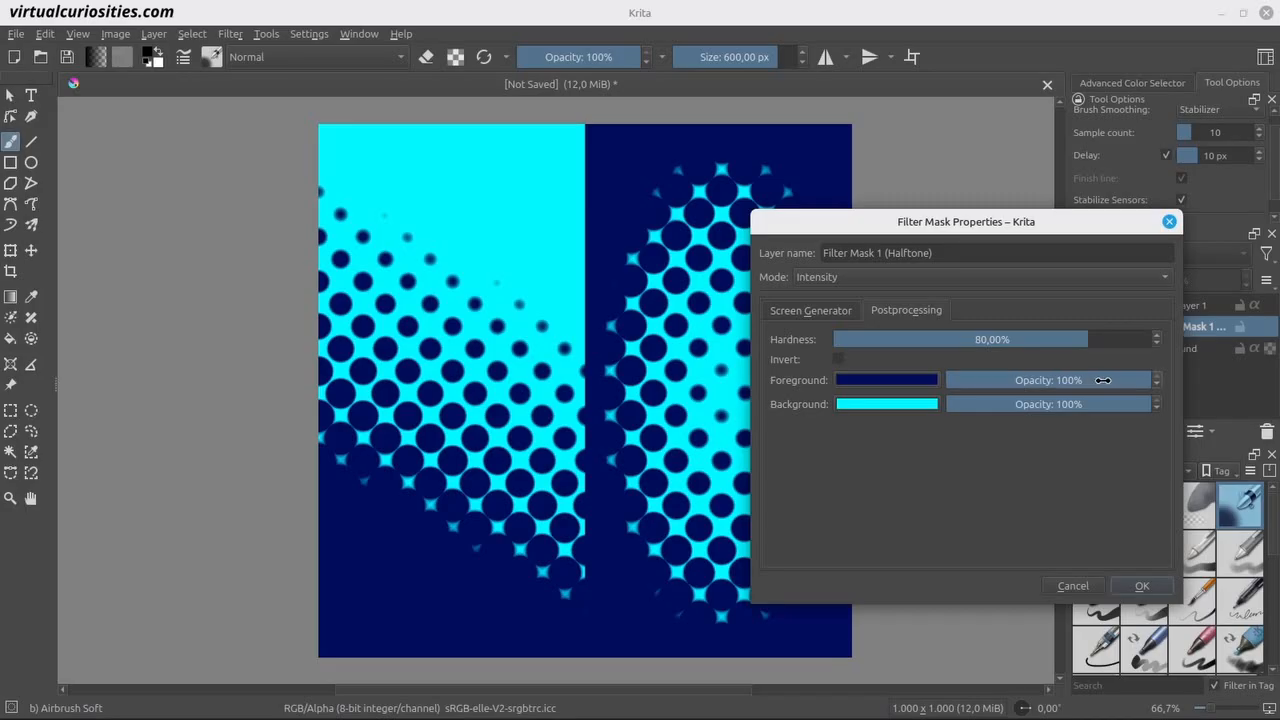
Step: Try the foreground at 0% opacity, set background opacity to 0% and foreground opacity to 100%, and apply the filter mask settings
drag(1095, 381, 873, 390)
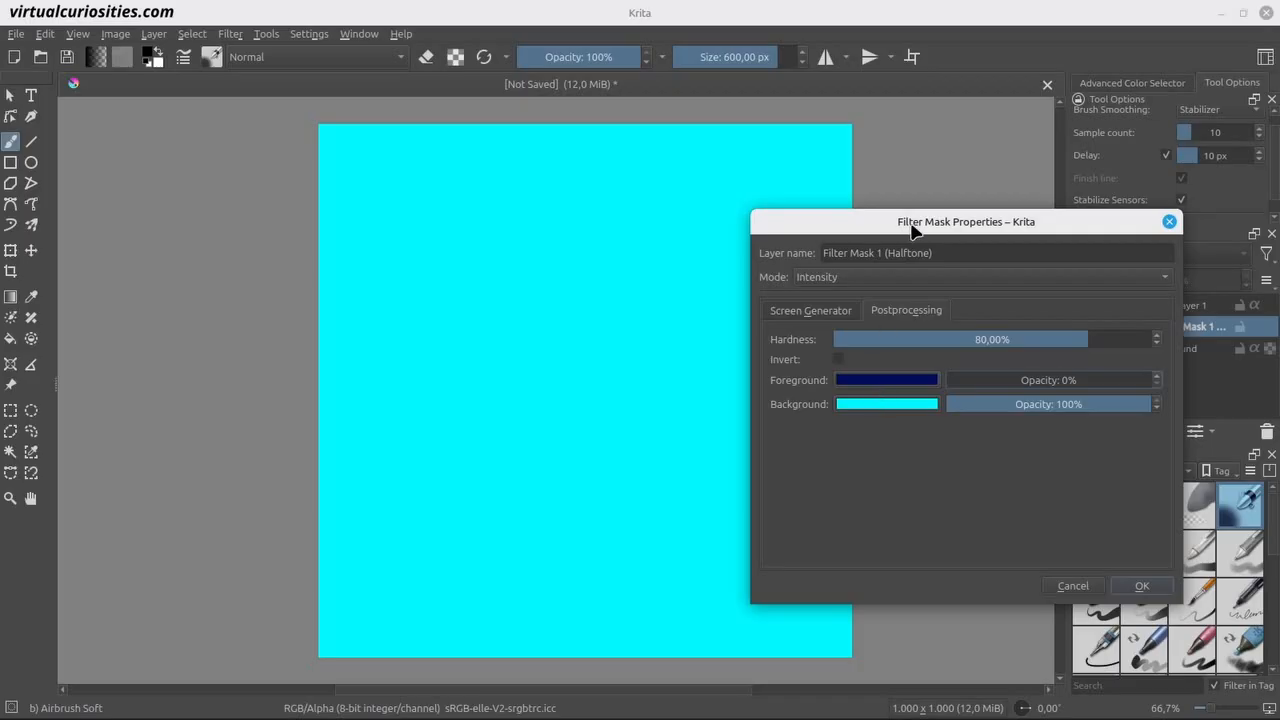
drag(912, 230, 783, 211)
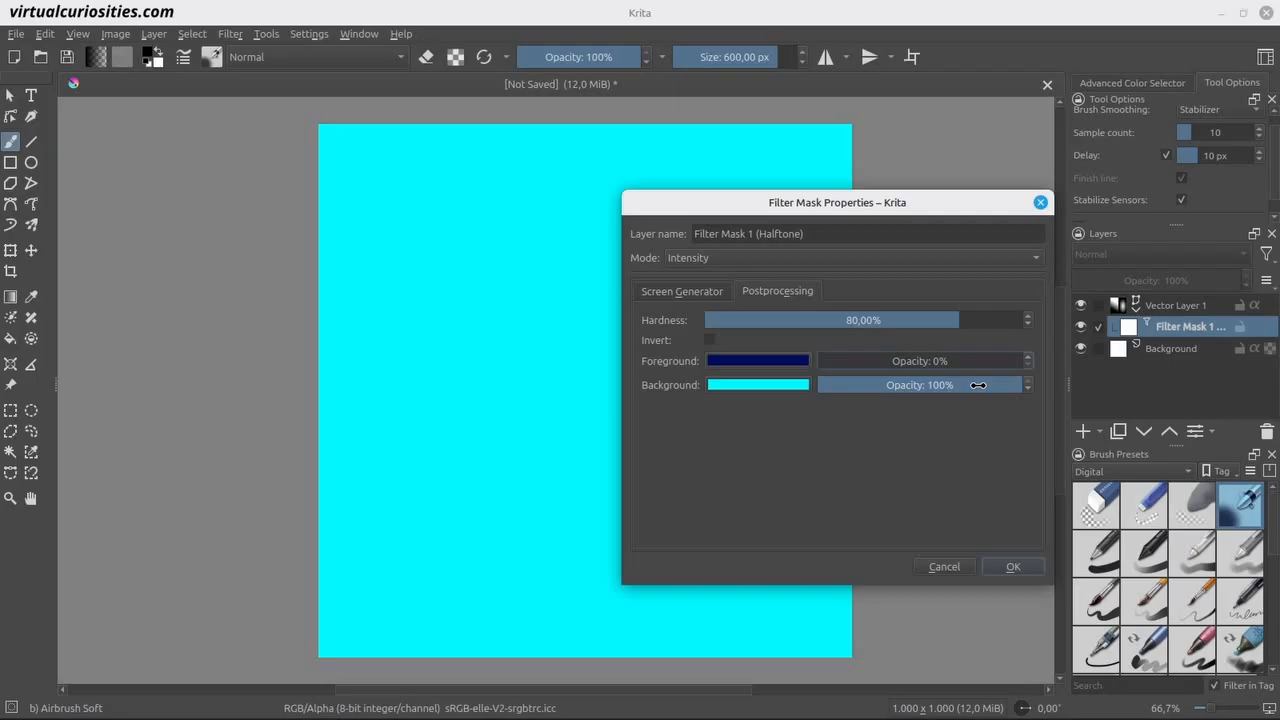
drag(978, 384, 805, 389)
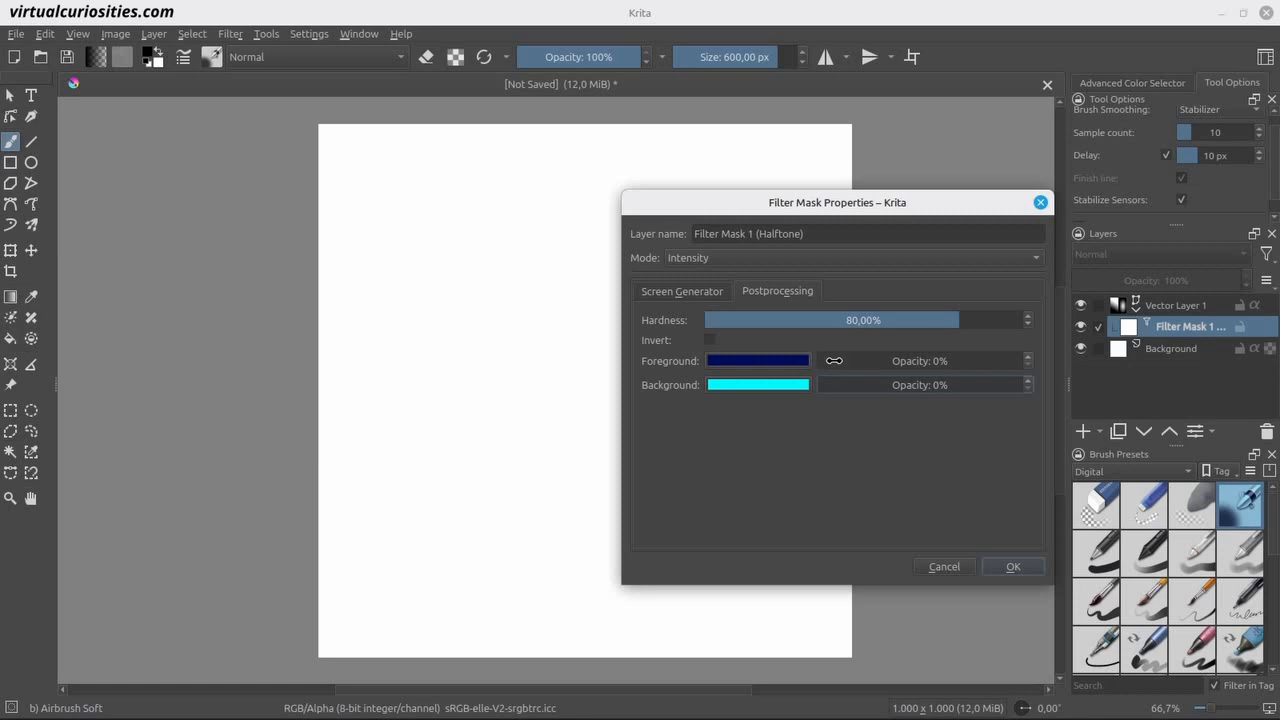
drag(834, 360, 1080, 364)
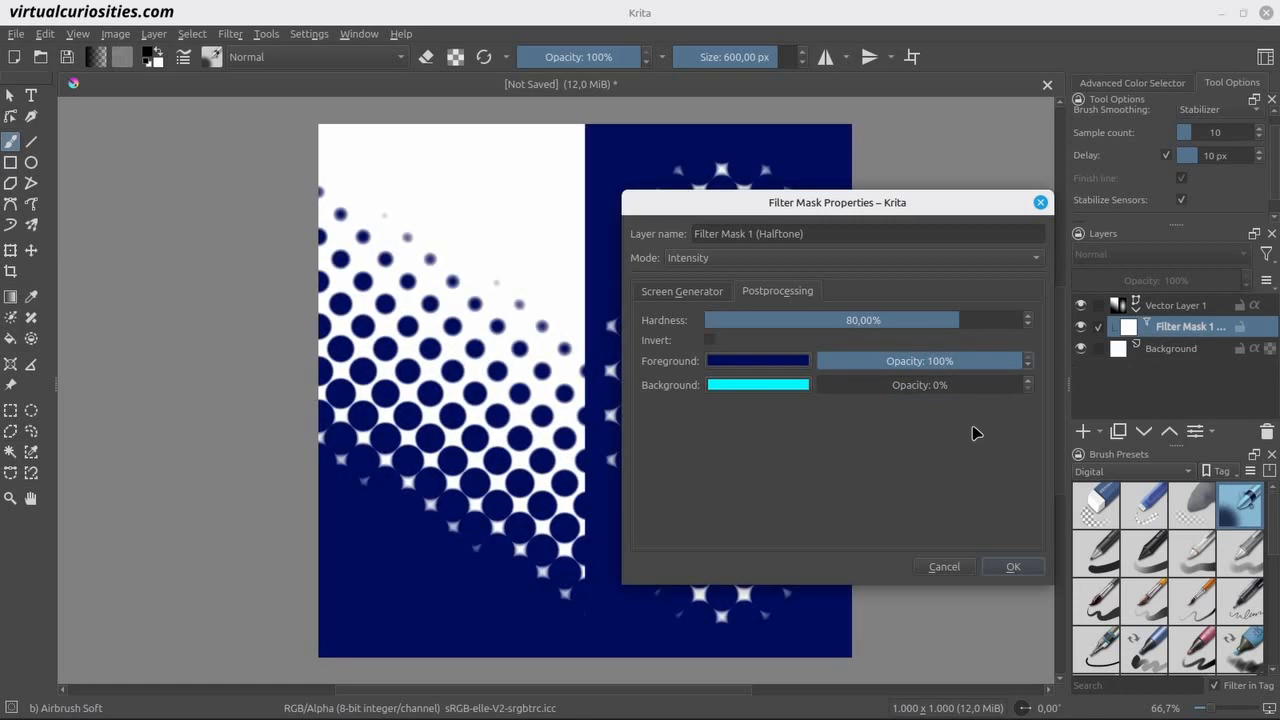
click(1010, 567)
Step: Paint a large soft black airbrush blob on the Background layer, across the left half of the canvas
click(1158, 356)
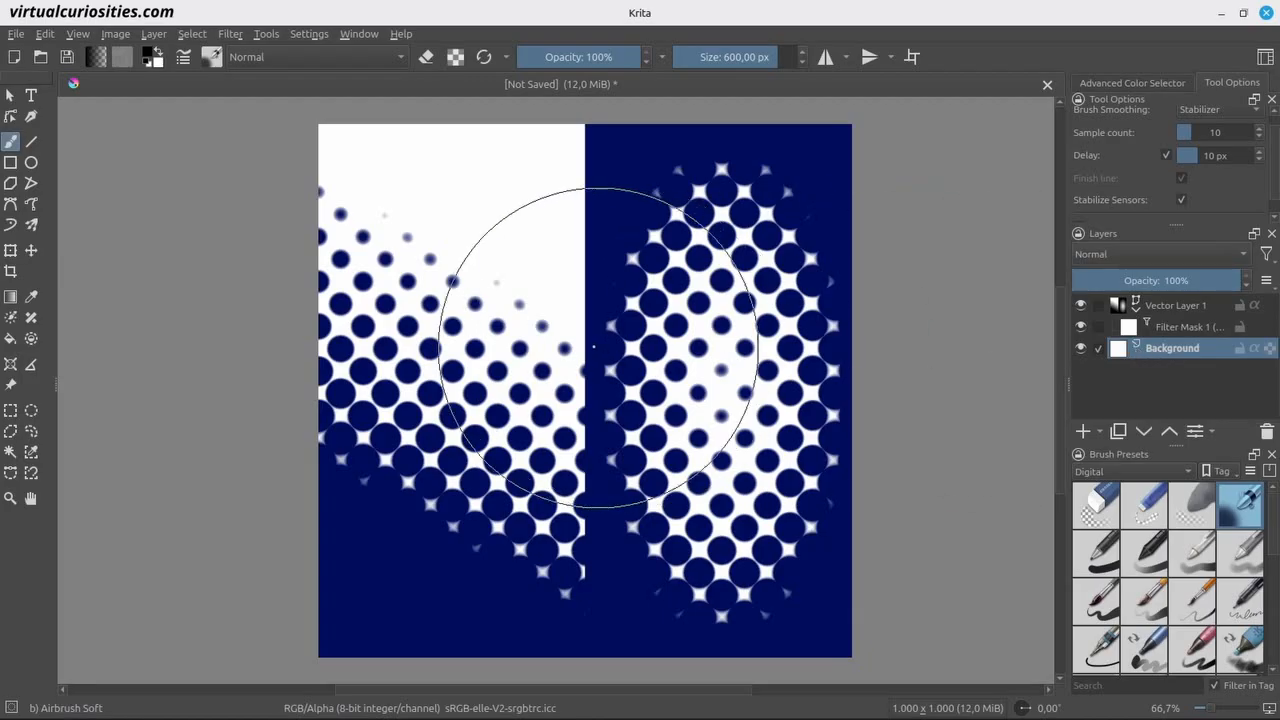
mouse_move(460, 280)
mouse_down()
mouse_move(469, 314)
mouse_move(508, 349)
mouse_move(543, 457)
mouse_move(677, 371)
mouse_up()
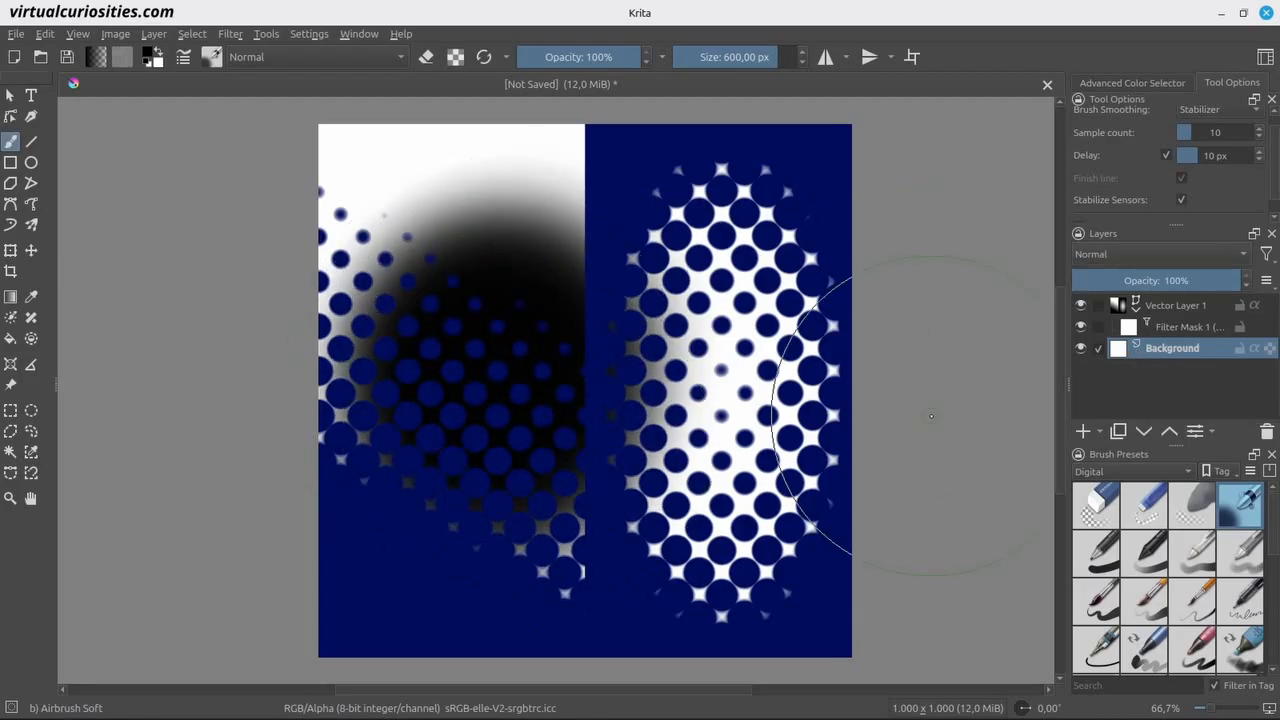
Step: In the filter mask's postprocessing settings, try foreground opacity at 0% with background at 100% and 0%, and return foreground opacity to 100%
click(1198, 328)
double_click(1198, 328)
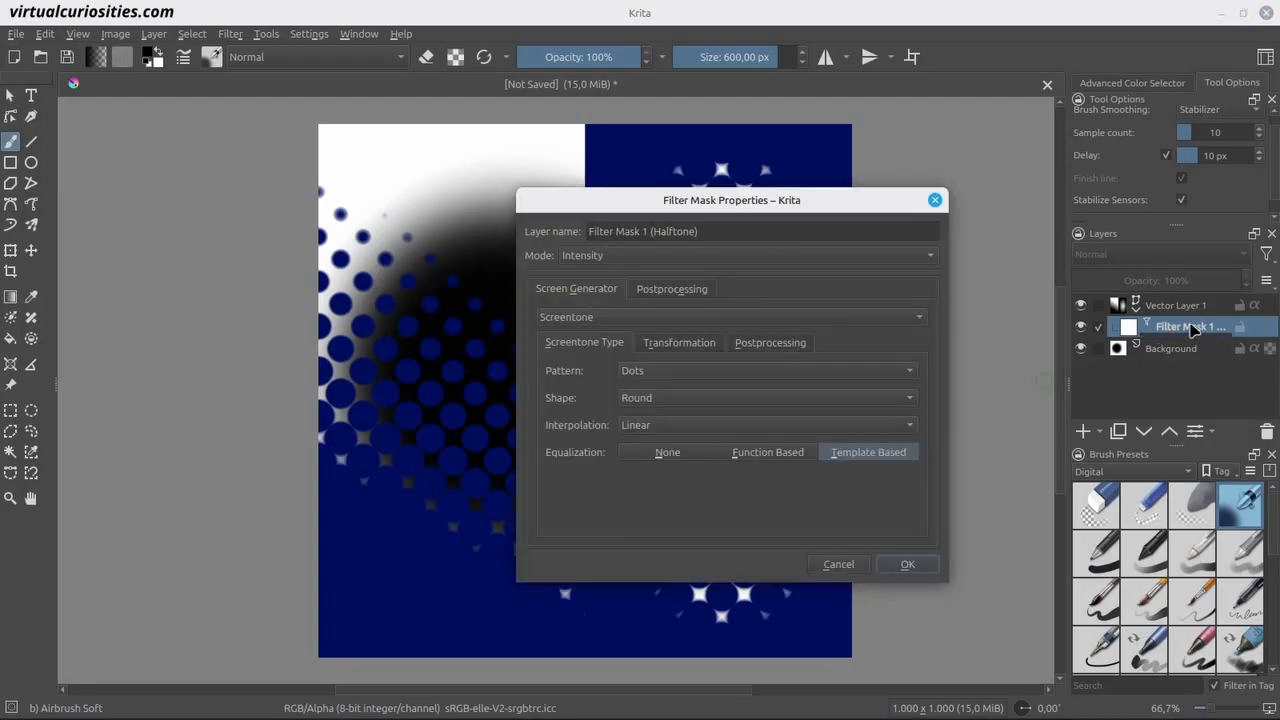
click(692, 288)
drag(725, 207, 957, 190)
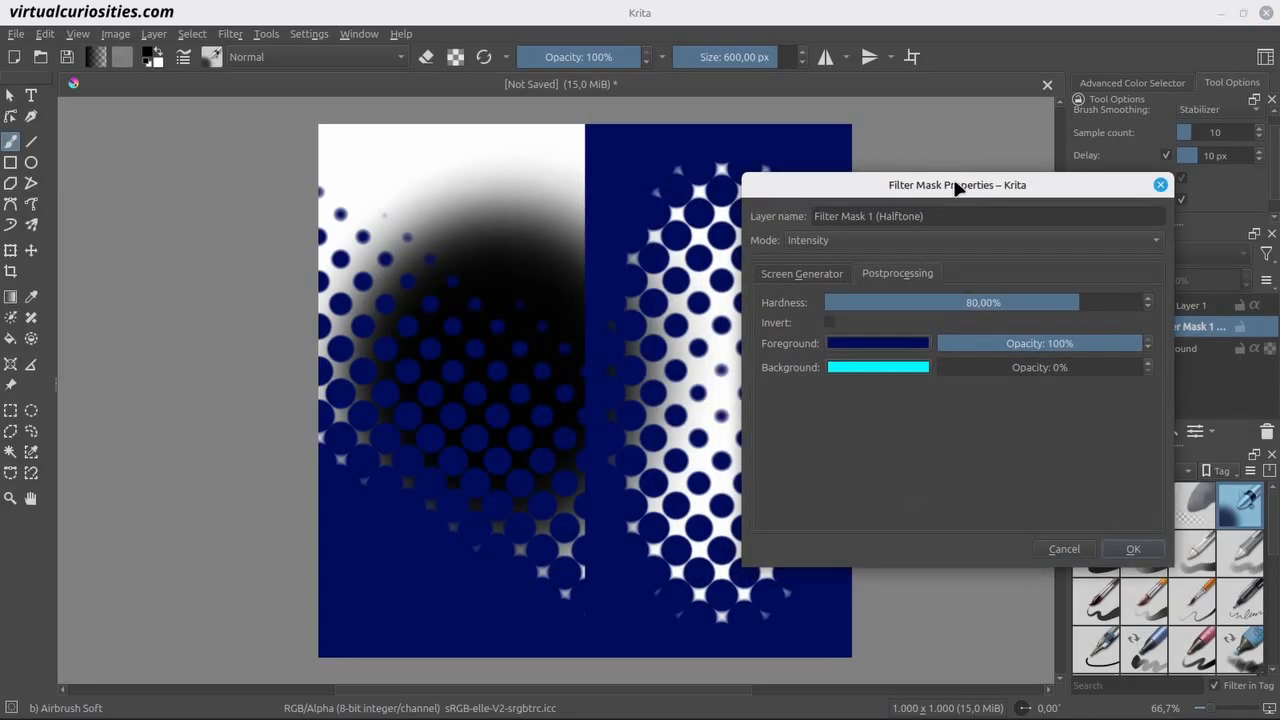
drag(1008, 343, 1165, 367)
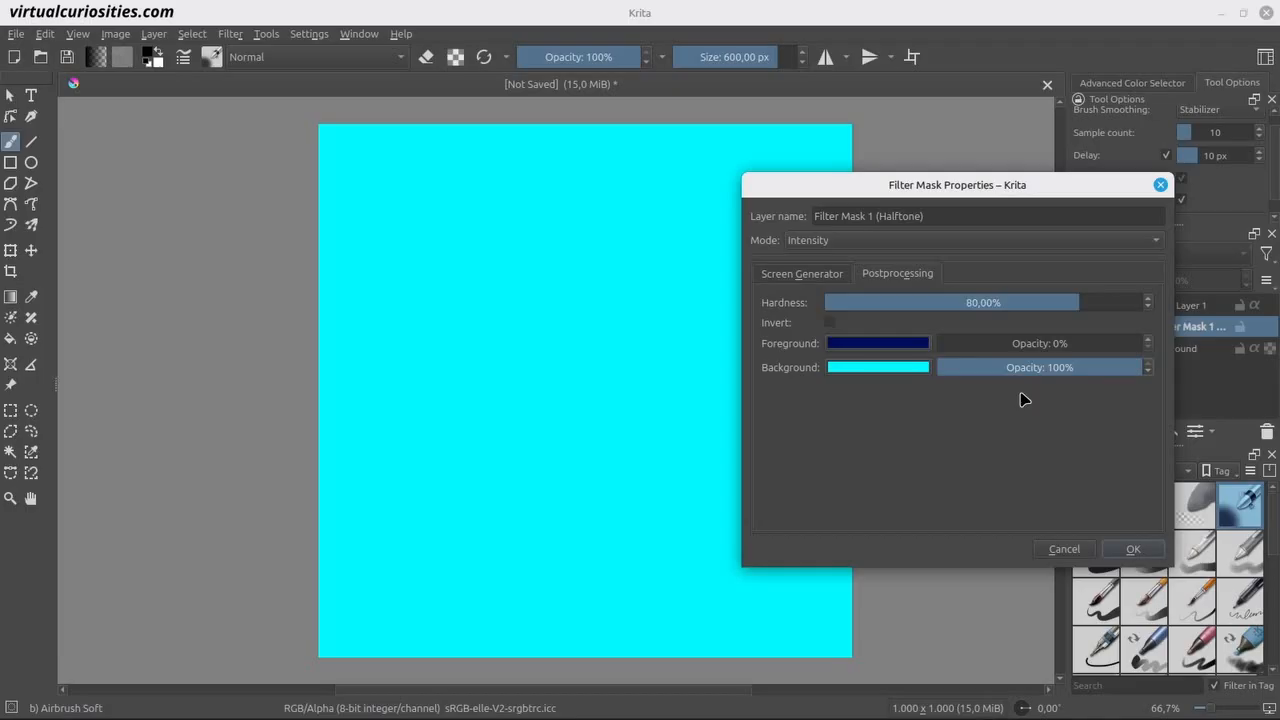
drag(1045, 368, 894, 374)
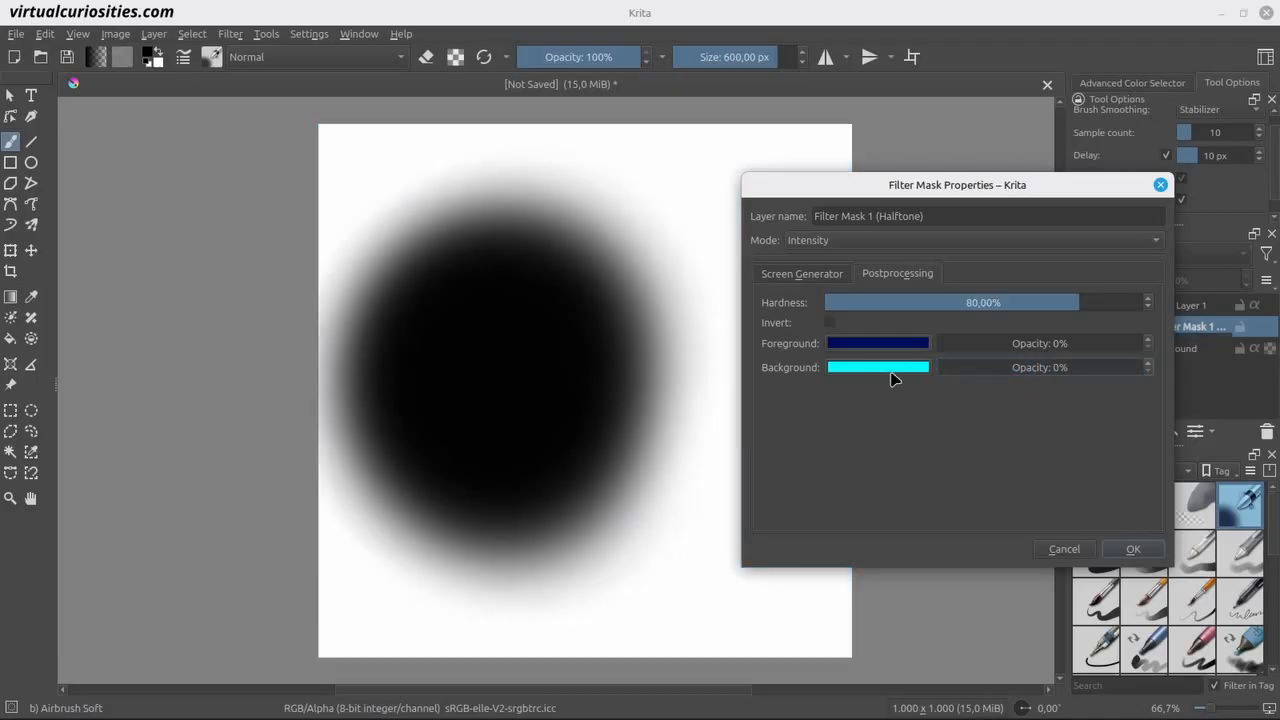
drag(966, 343, 1151, 345)
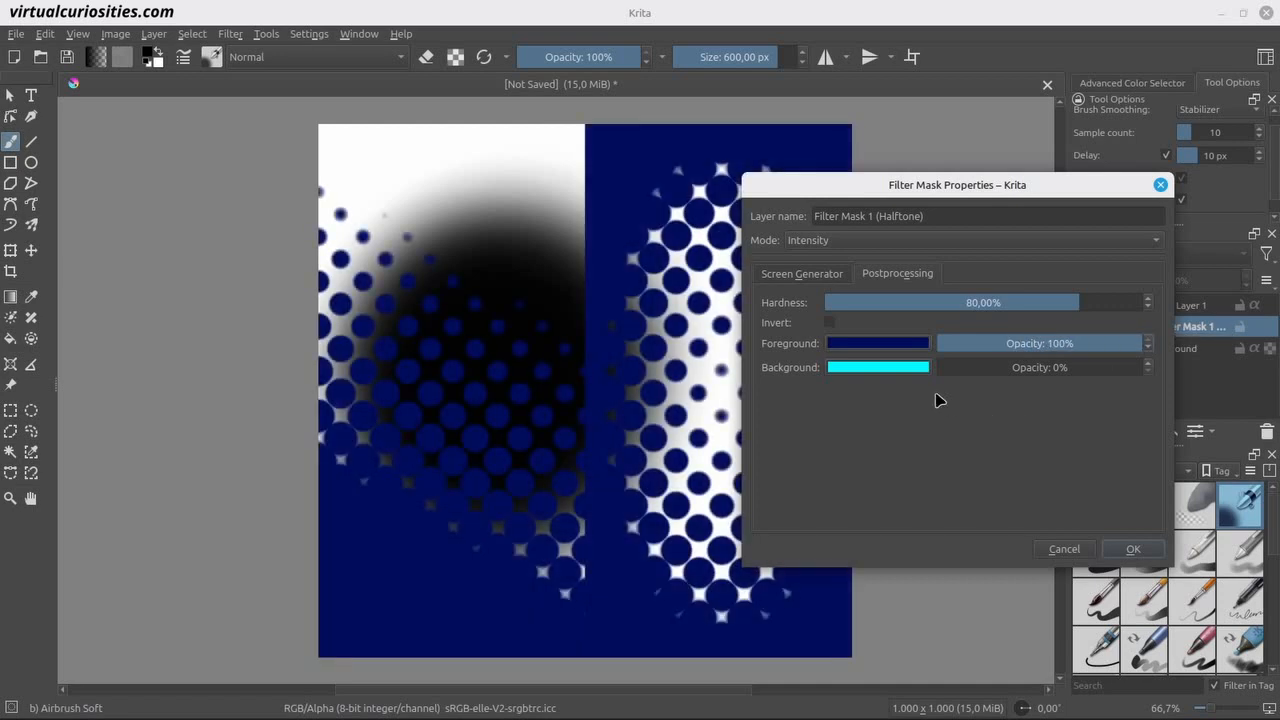
Step: Toggle Invert on and off in the halftone postprocessing settings, and set the background opacity to 100%
click(830, 323)
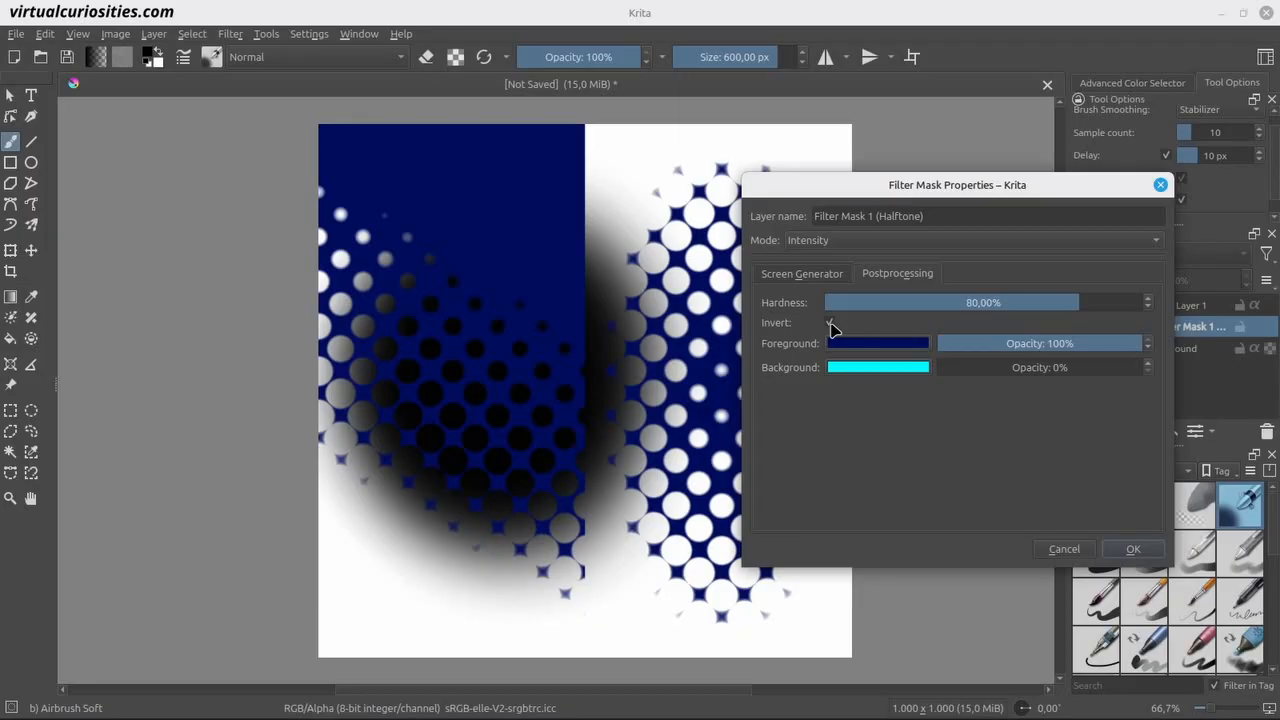
click(830, 323)
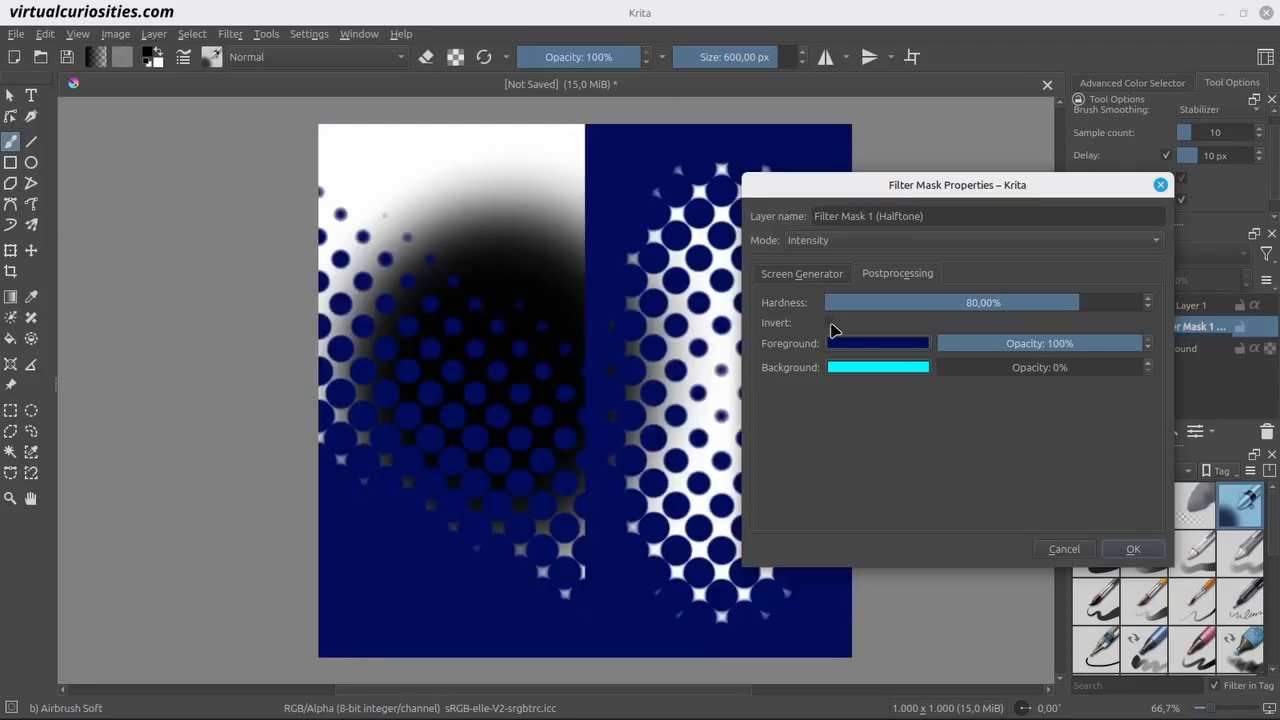
drag(966, 367, 1150, 367)
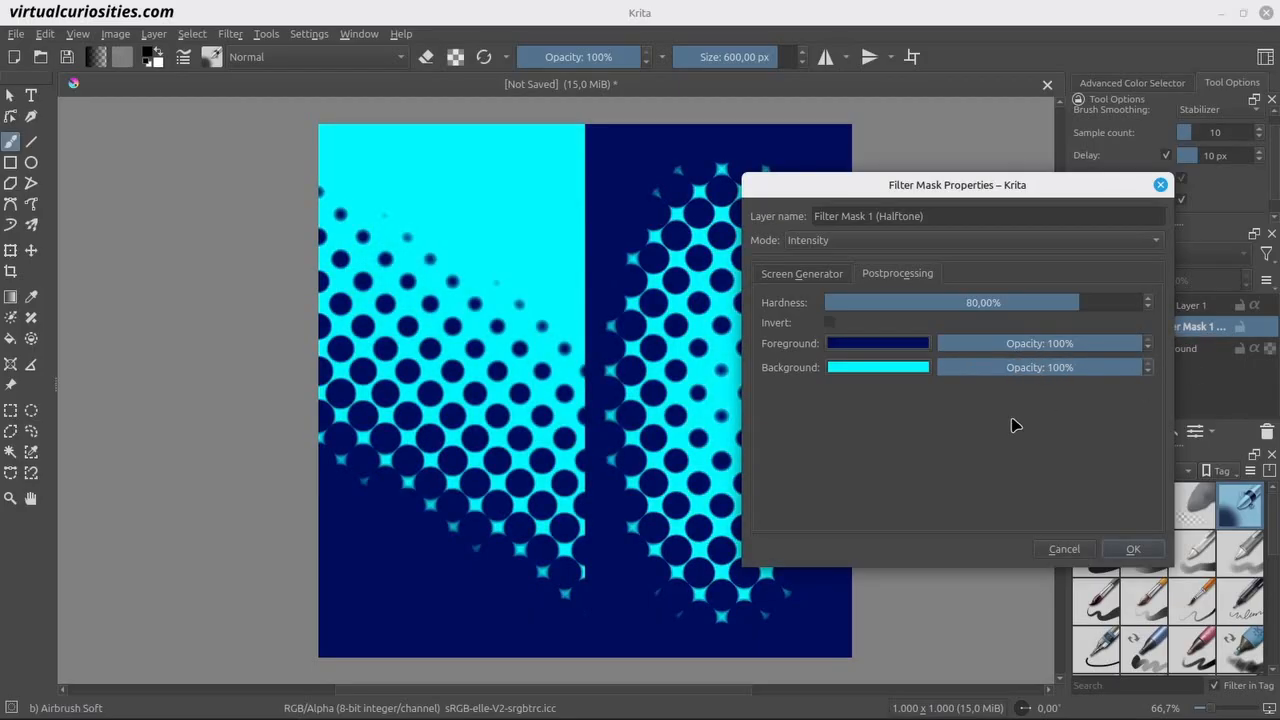
Step: Try None and Color as the halftone screen generator, preview grey #7b7b7b for Color, and cancel the color choice
click(820, 278)
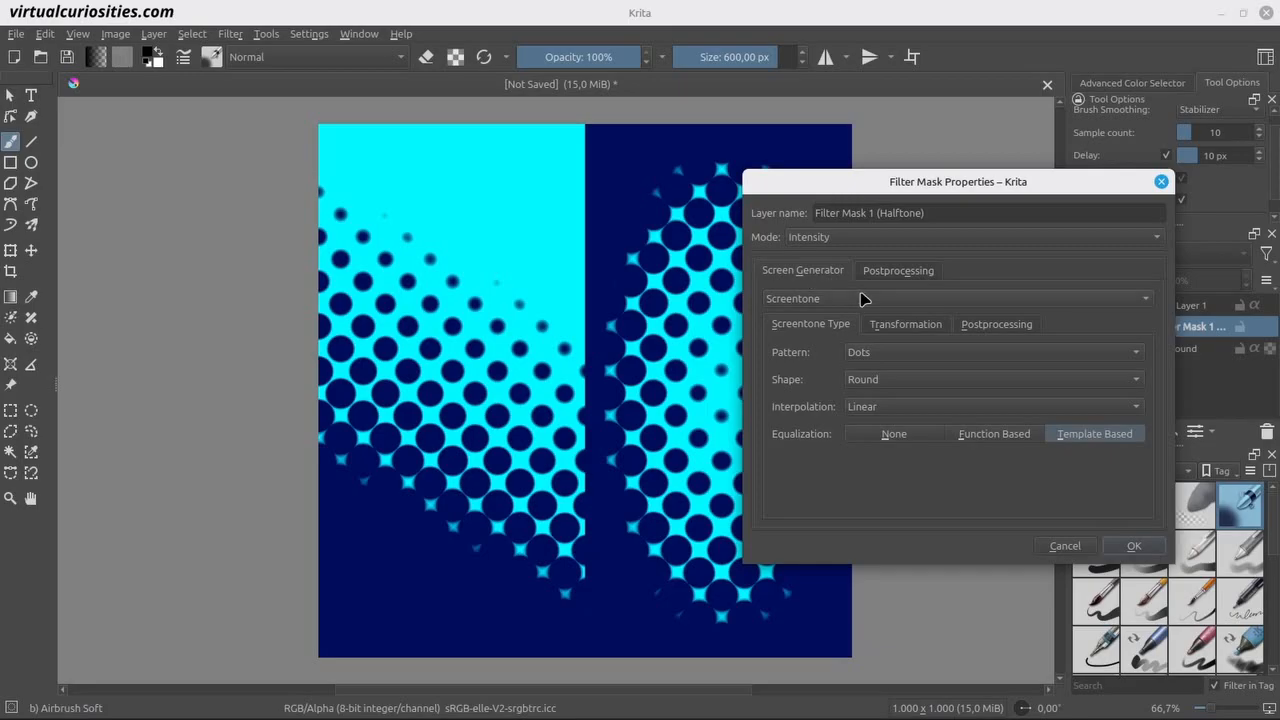
click(899, 301)
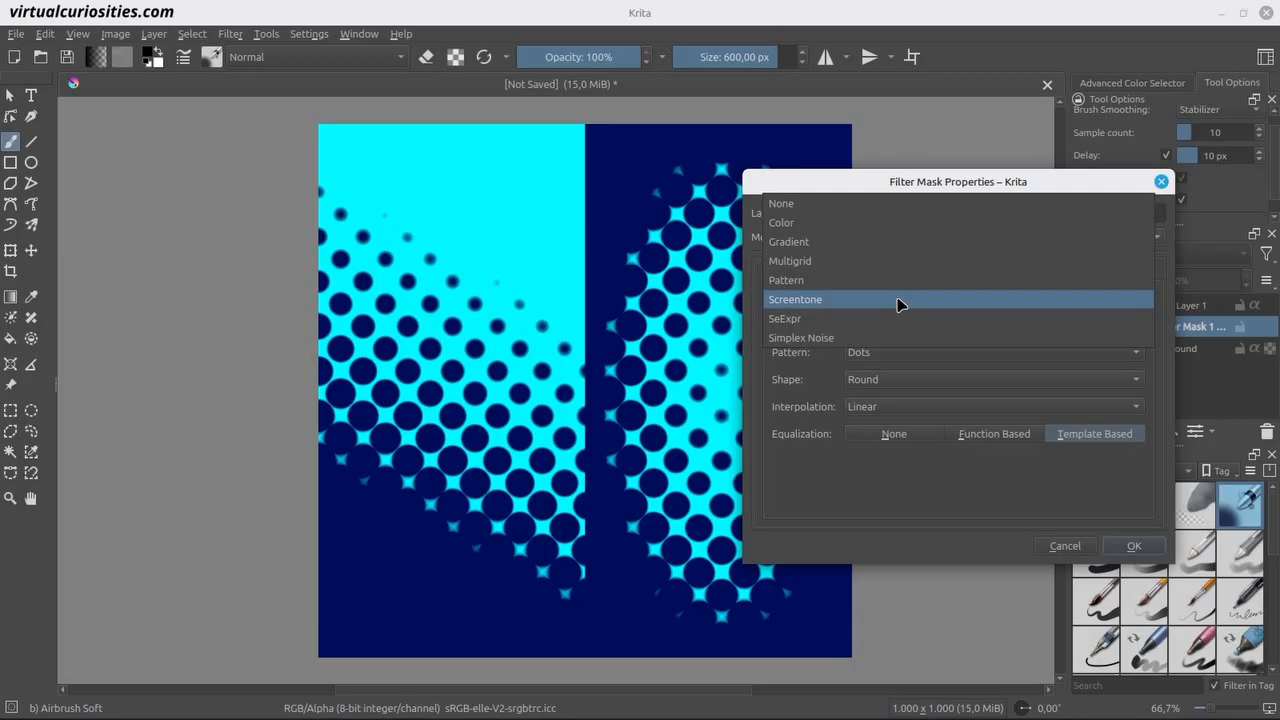
click(831, 204)
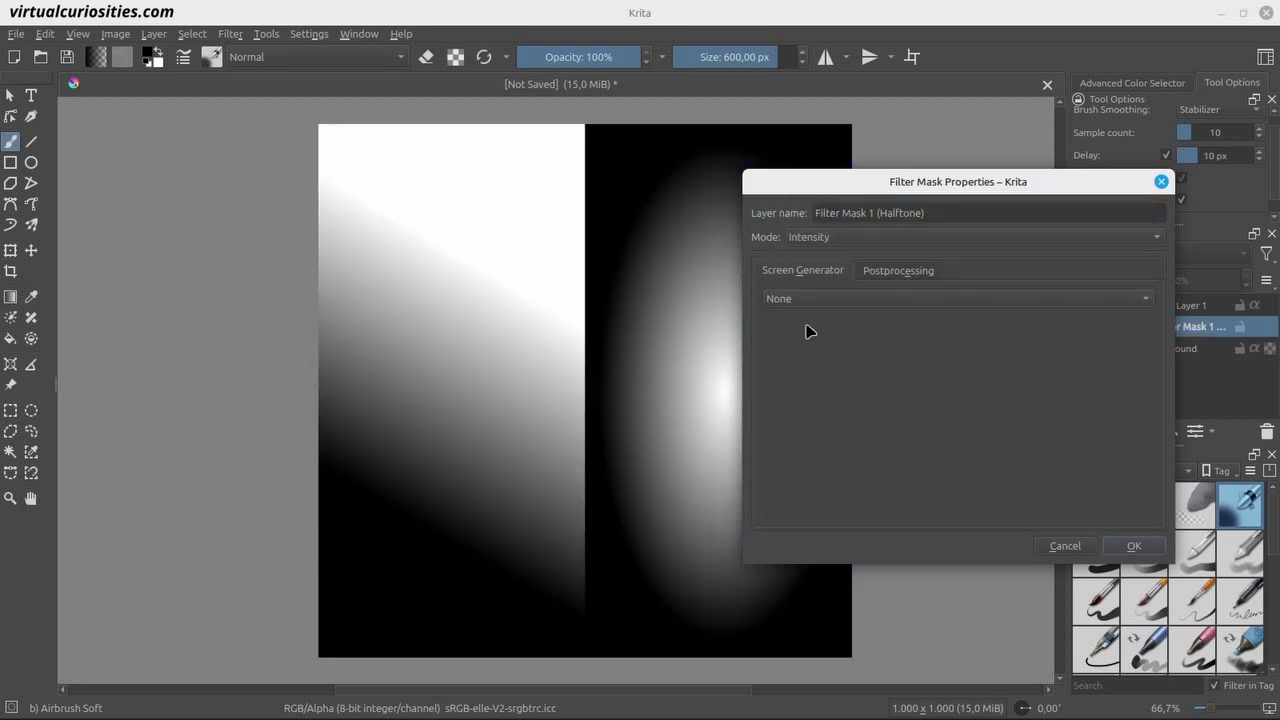
click(830, 306)
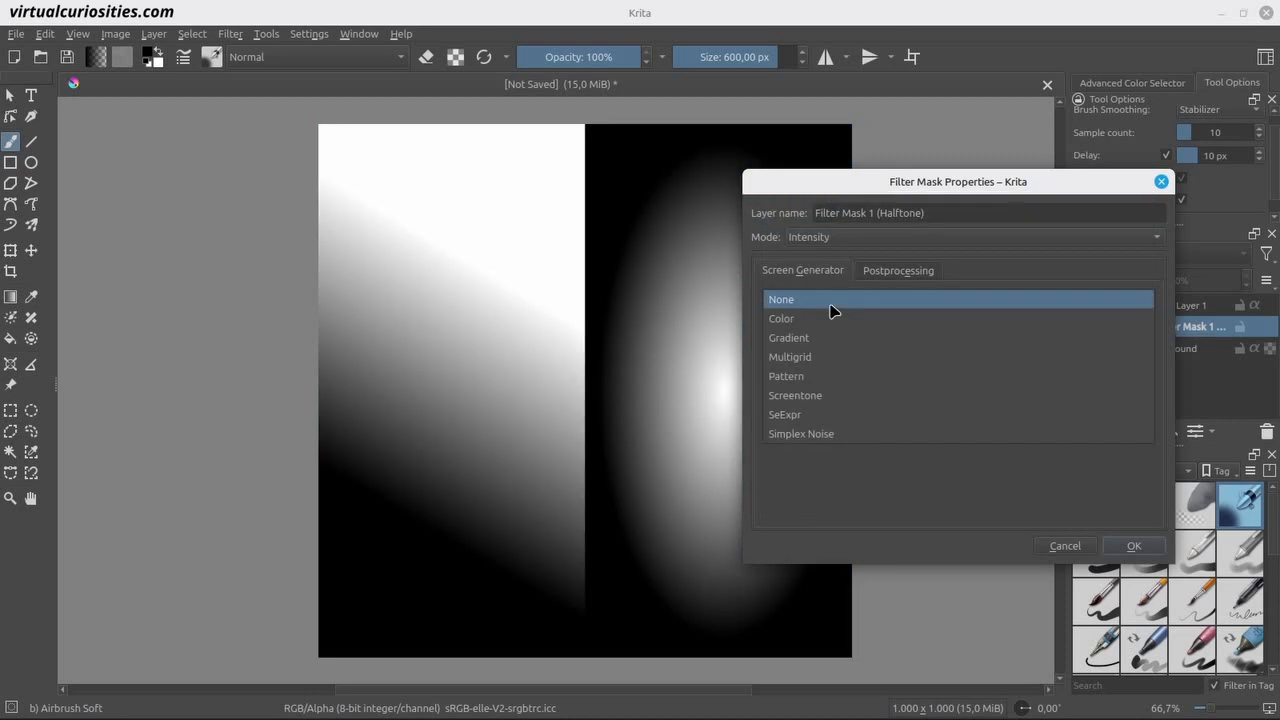
click(837, 317)
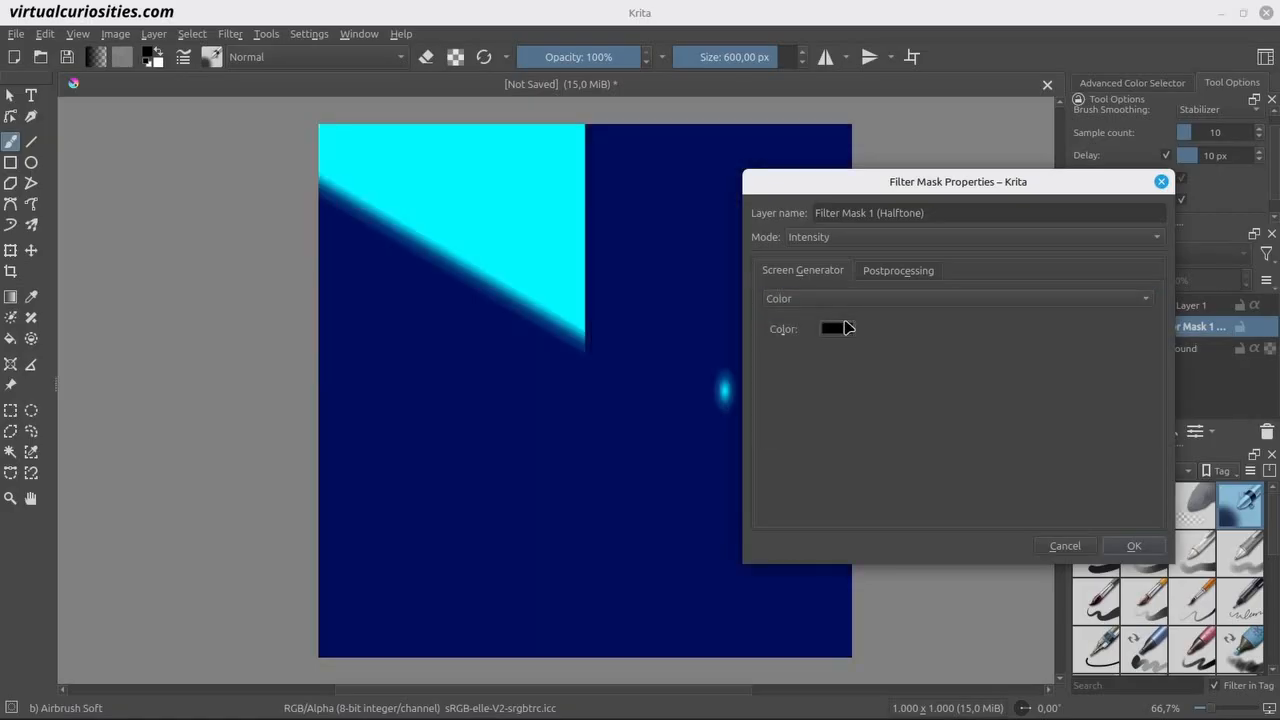
click(840, 329)
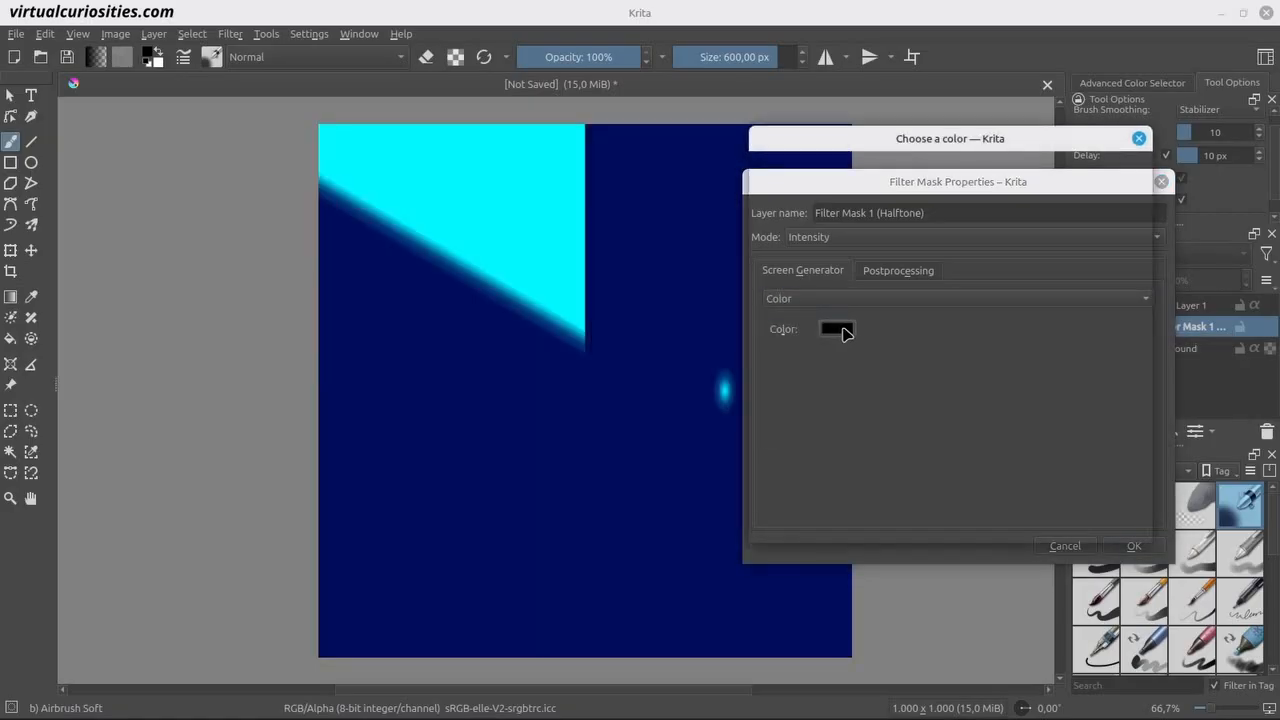
mouse_move(828, 241)
mouse_down()
mouse_move(791, 266)
mouse_move(845, 288)
mouse_move(891, 243)
mouse_move(815, 240)
mouse_move(818, 228)
mouse_up()
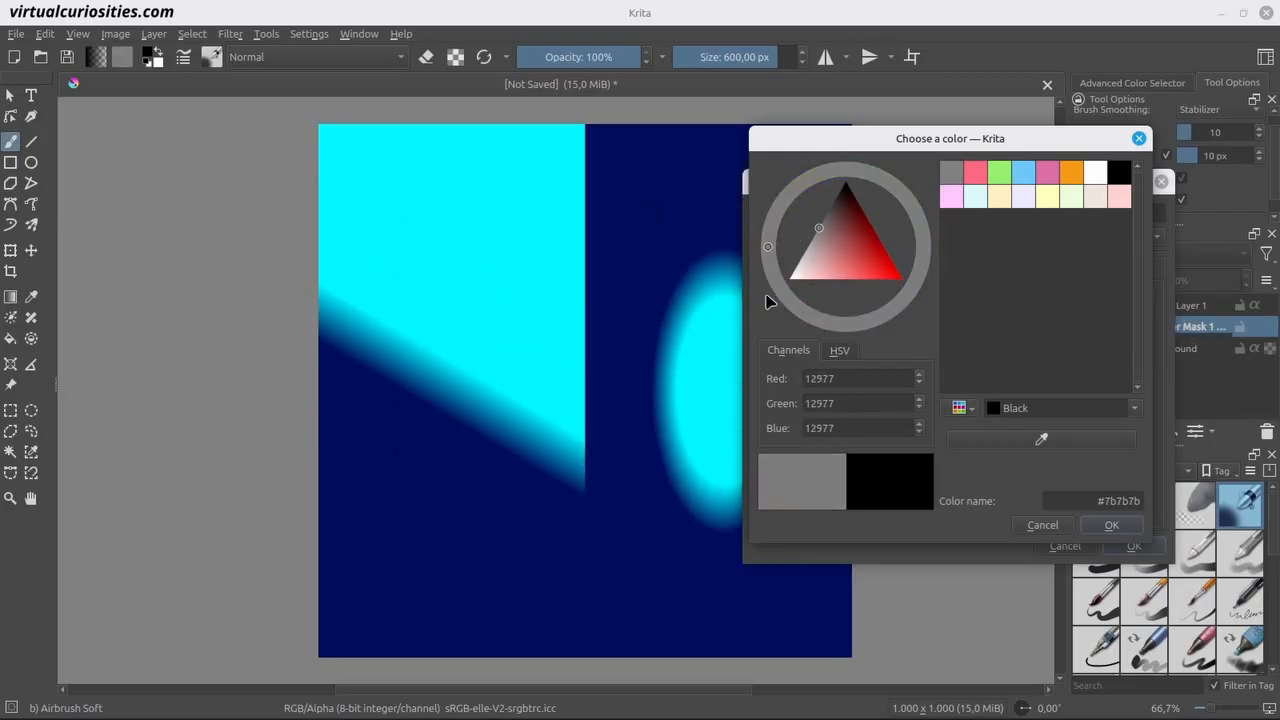
click(1040, 524)
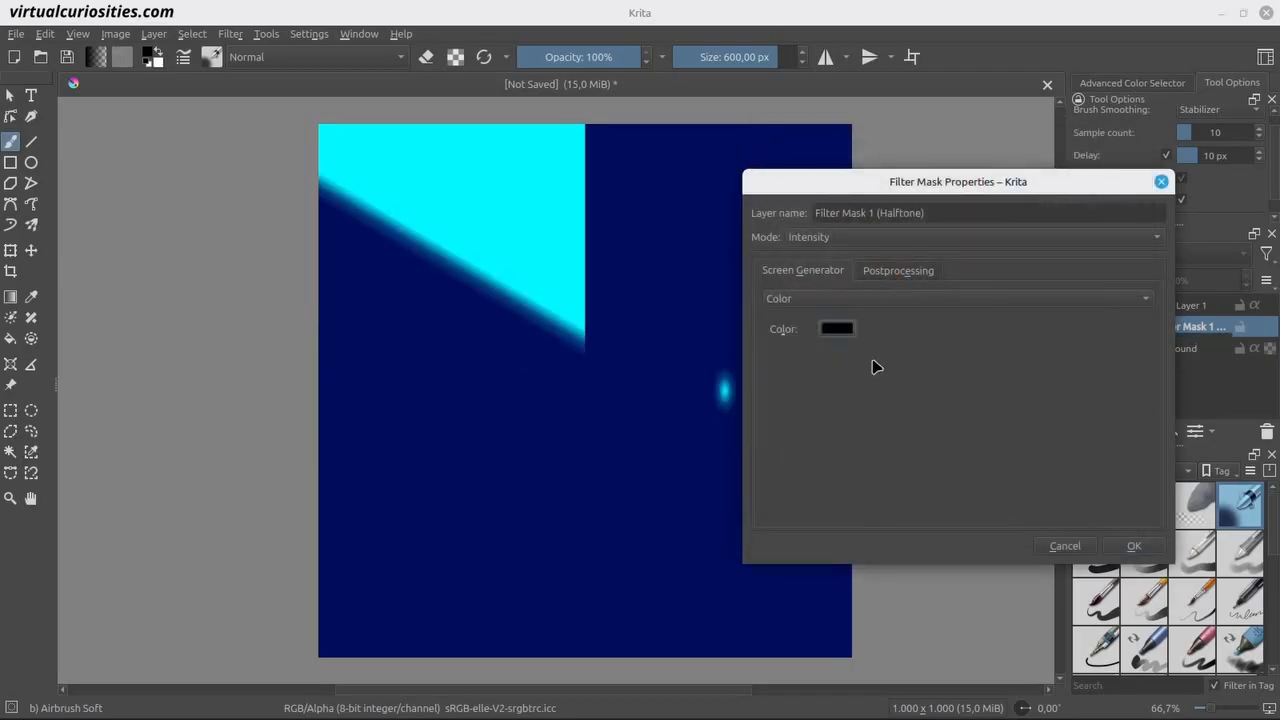
Step: Switch the screen generator to Pattern and try textures such as 08_bump-relief.png and 11_drawed_furry.png
click(873, 299)
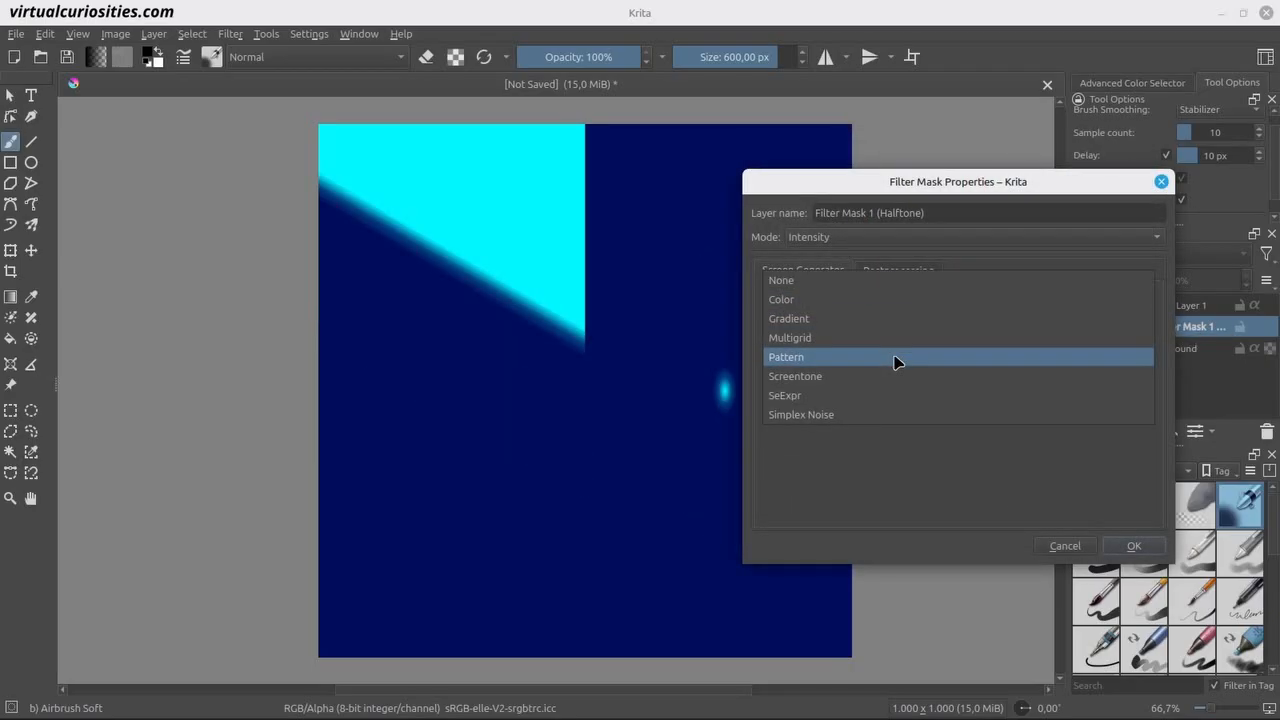
key(Escape)
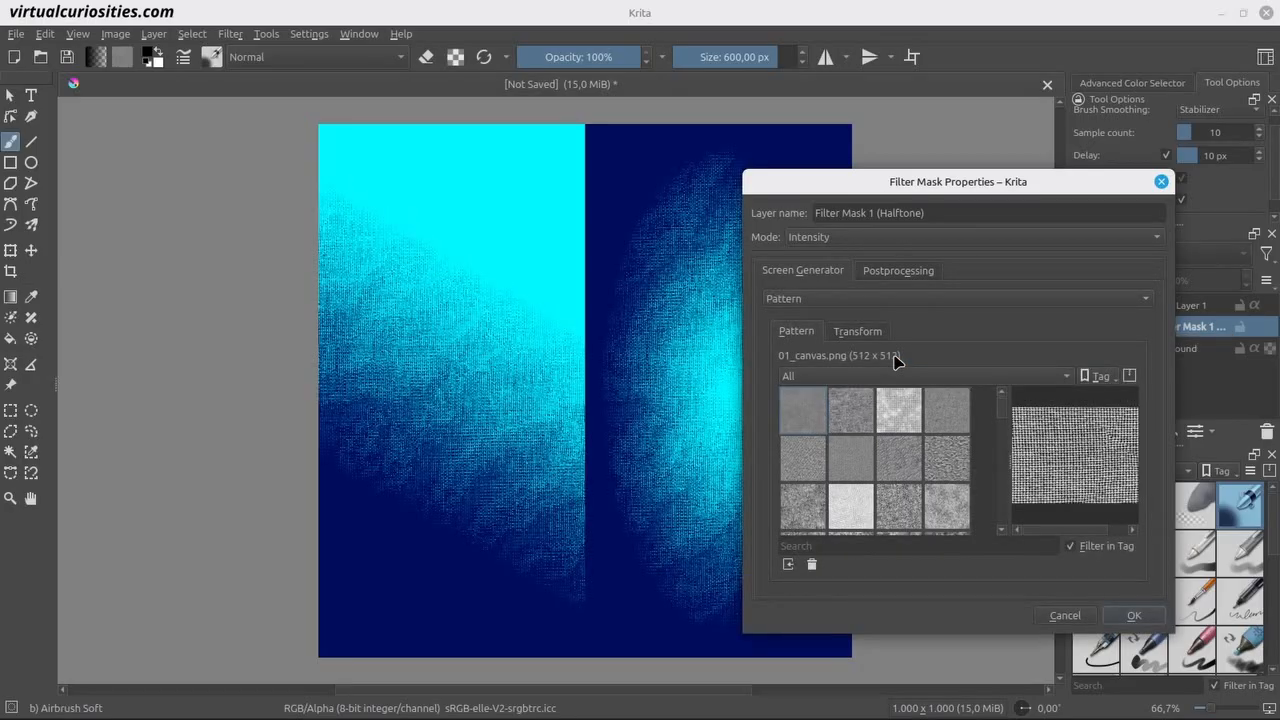
click(951, 427)
click(936, 461)
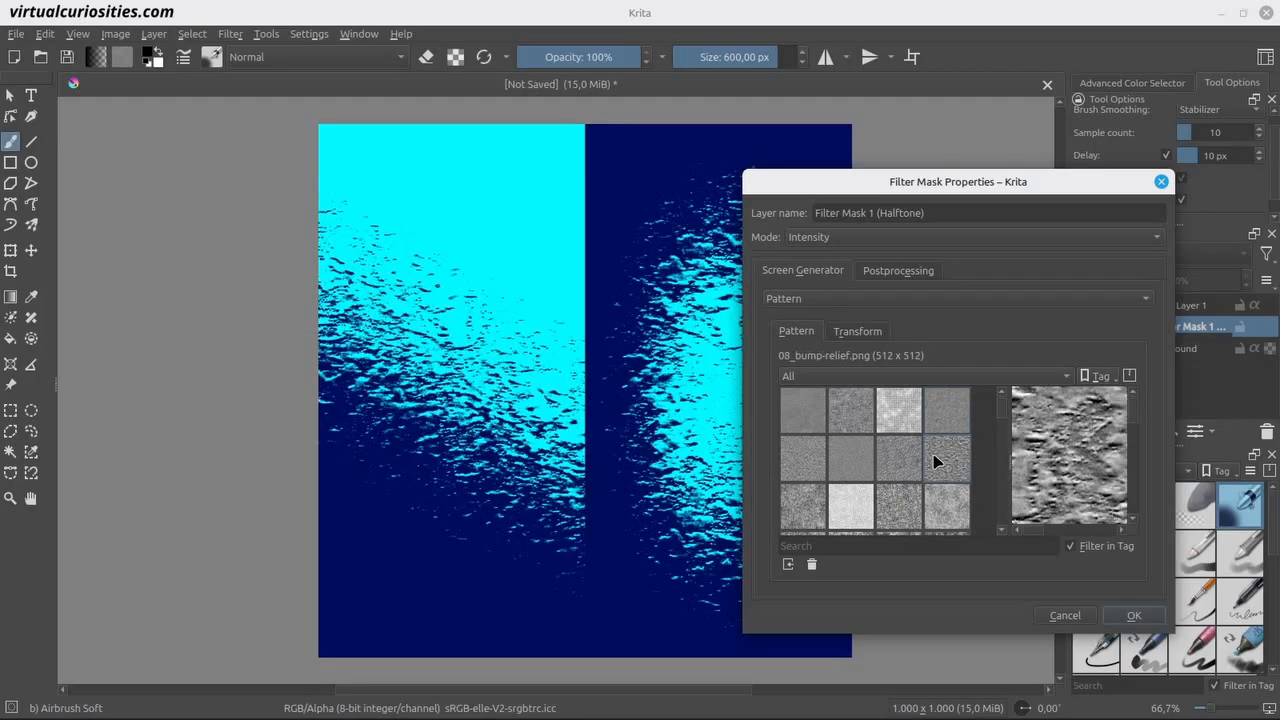
click(898, 504)
click(944, 505)
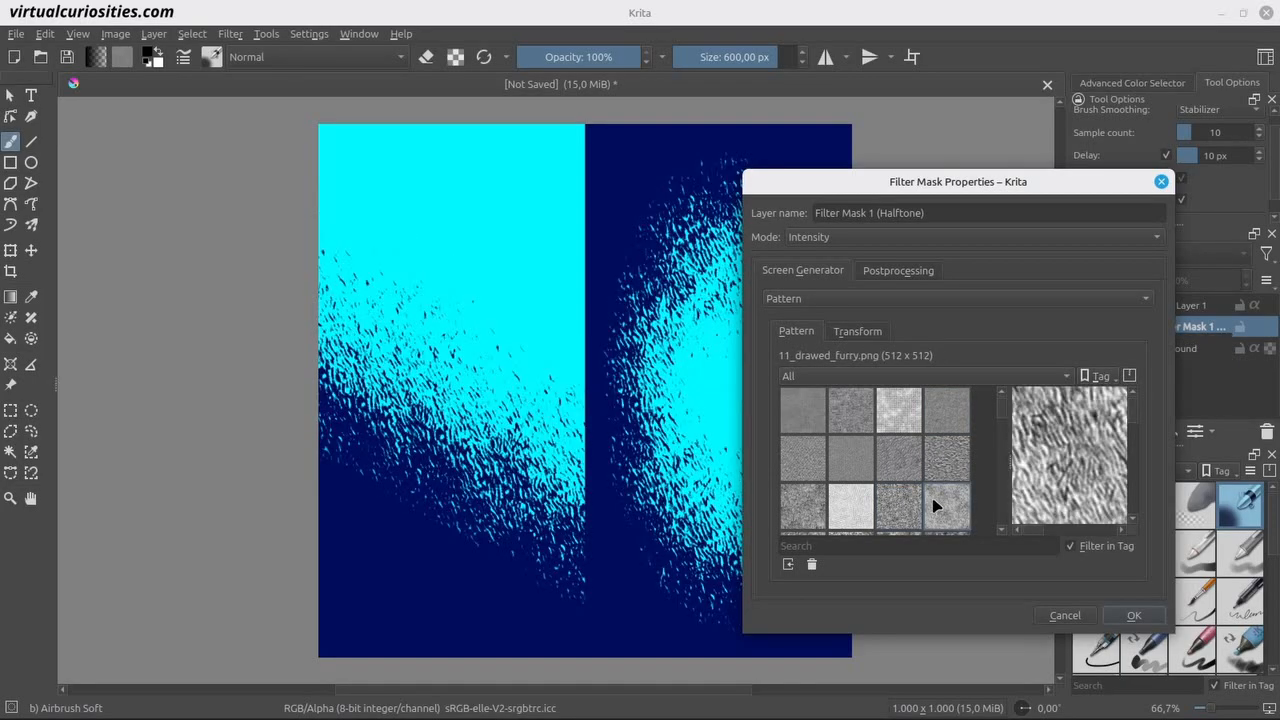
click(824, 512)
Step: Try the 21_texture-chainmail.png, 22_texture-reptile.png and 19_texture-crackle.png patterns as the halftone screen
scroll(828, 490, down, 2)
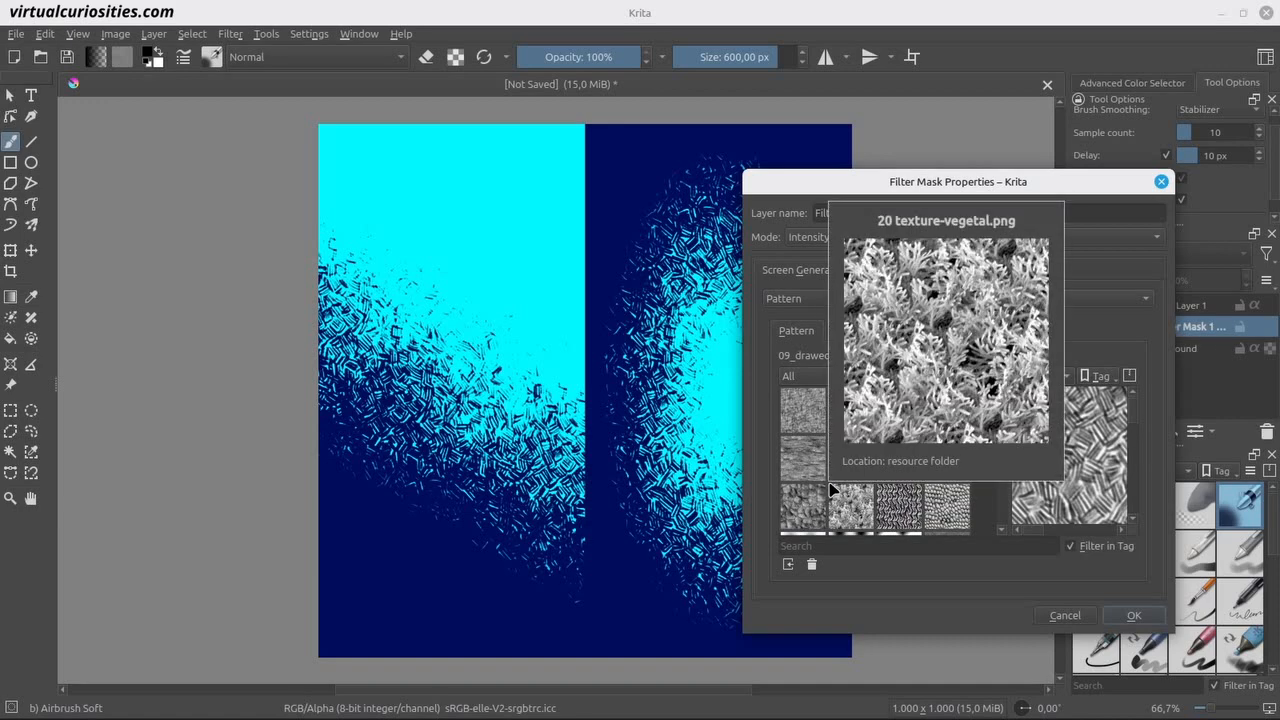
click(832, 490)
click(898, 503)
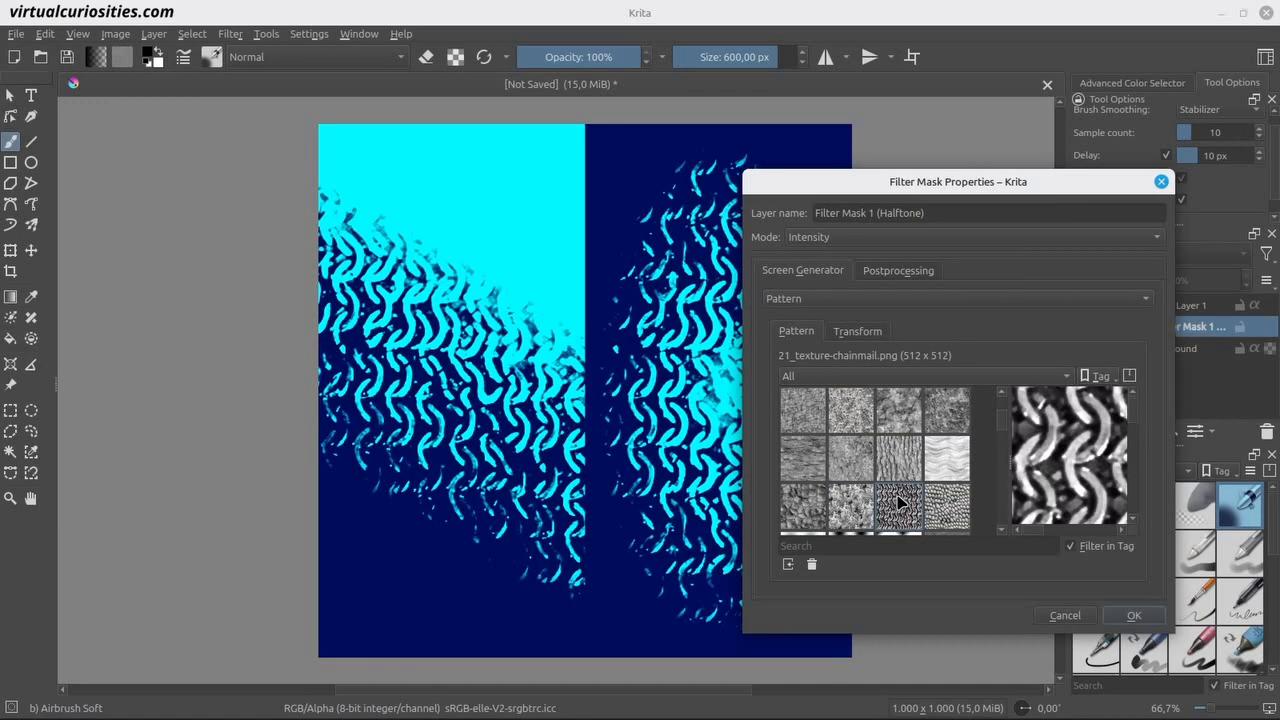
click(958, 508)
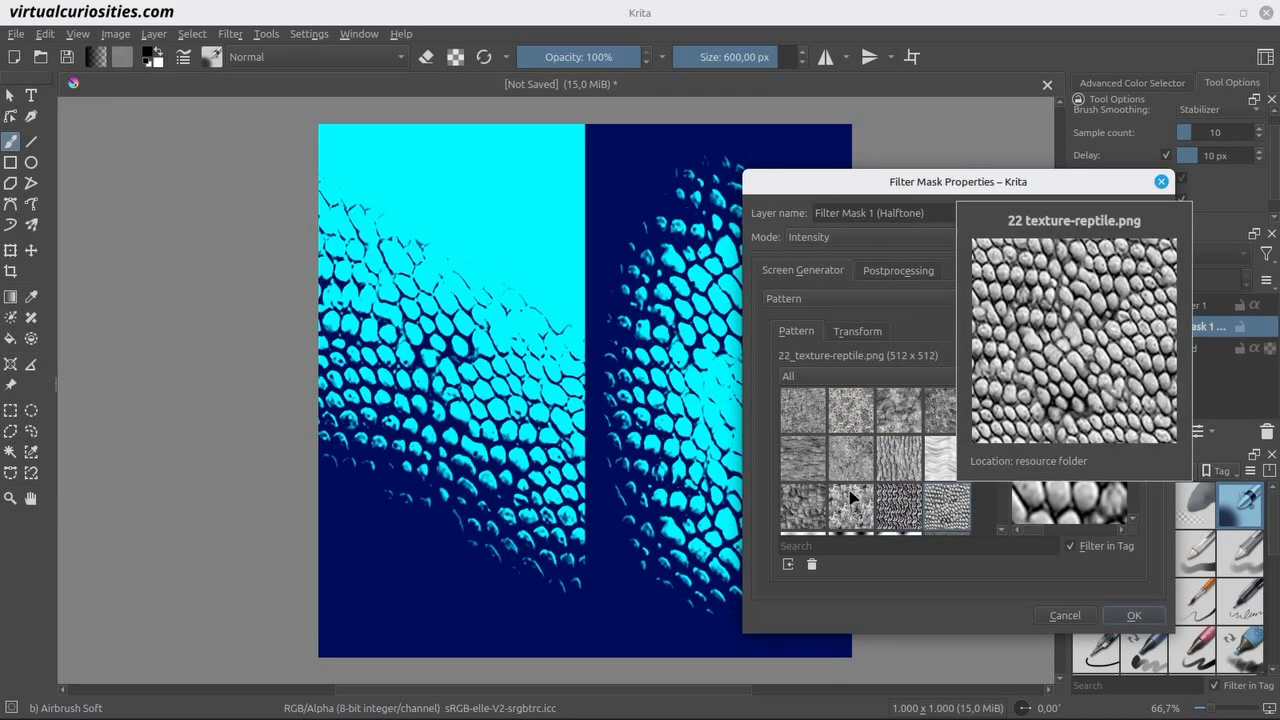
click(808, 502)
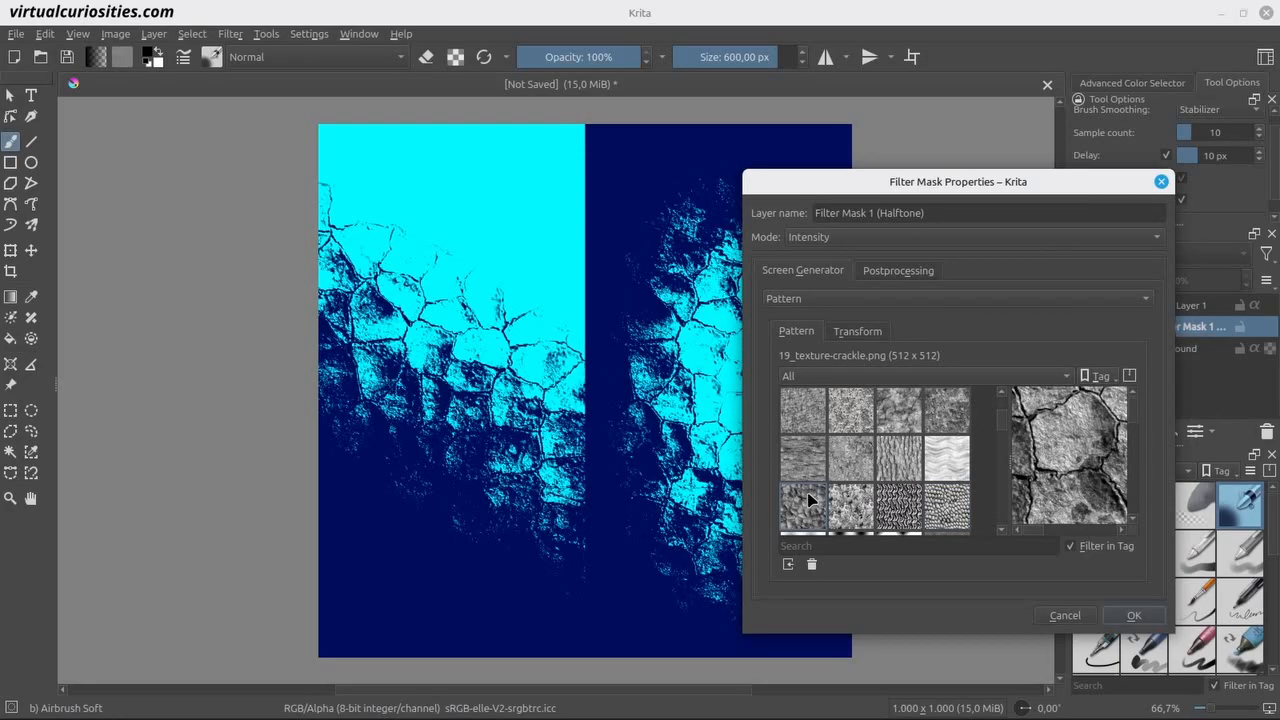
Step: Try Simplex Noise as the screen generator with frequency 174.89, X ratio 2.00 and Y ratio 0.34
click(848, 298)
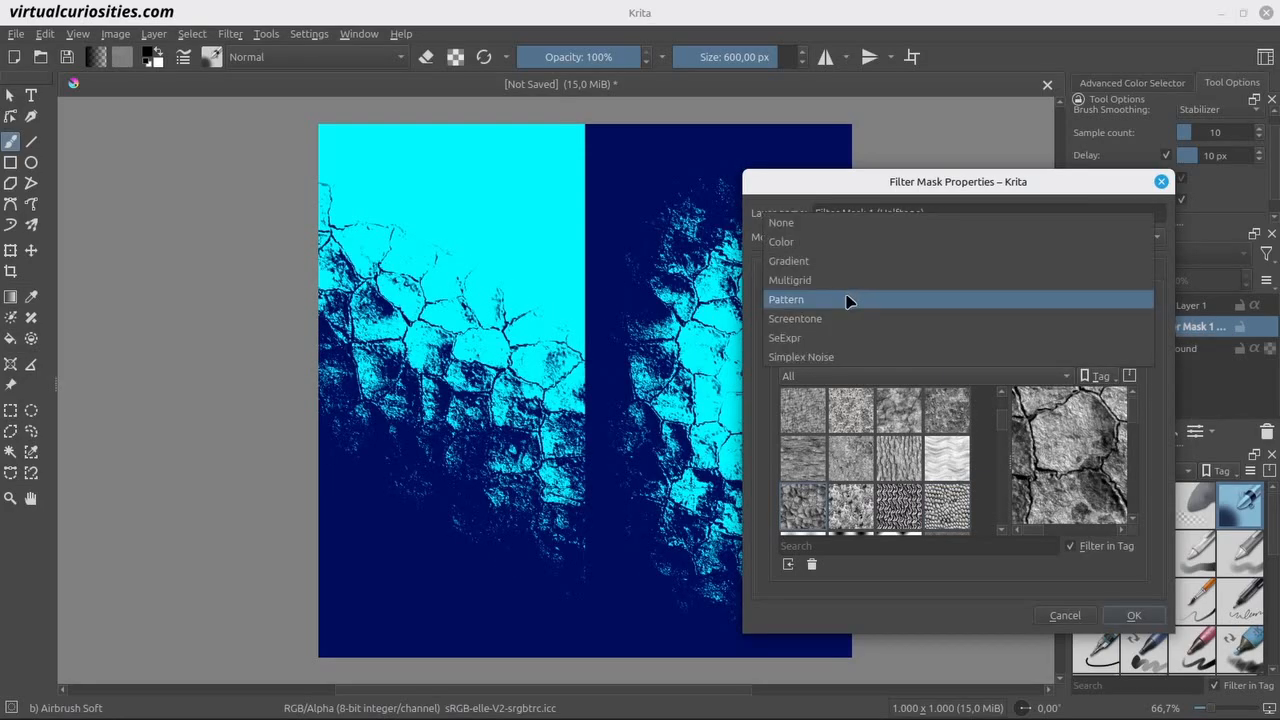
click(874, 357)
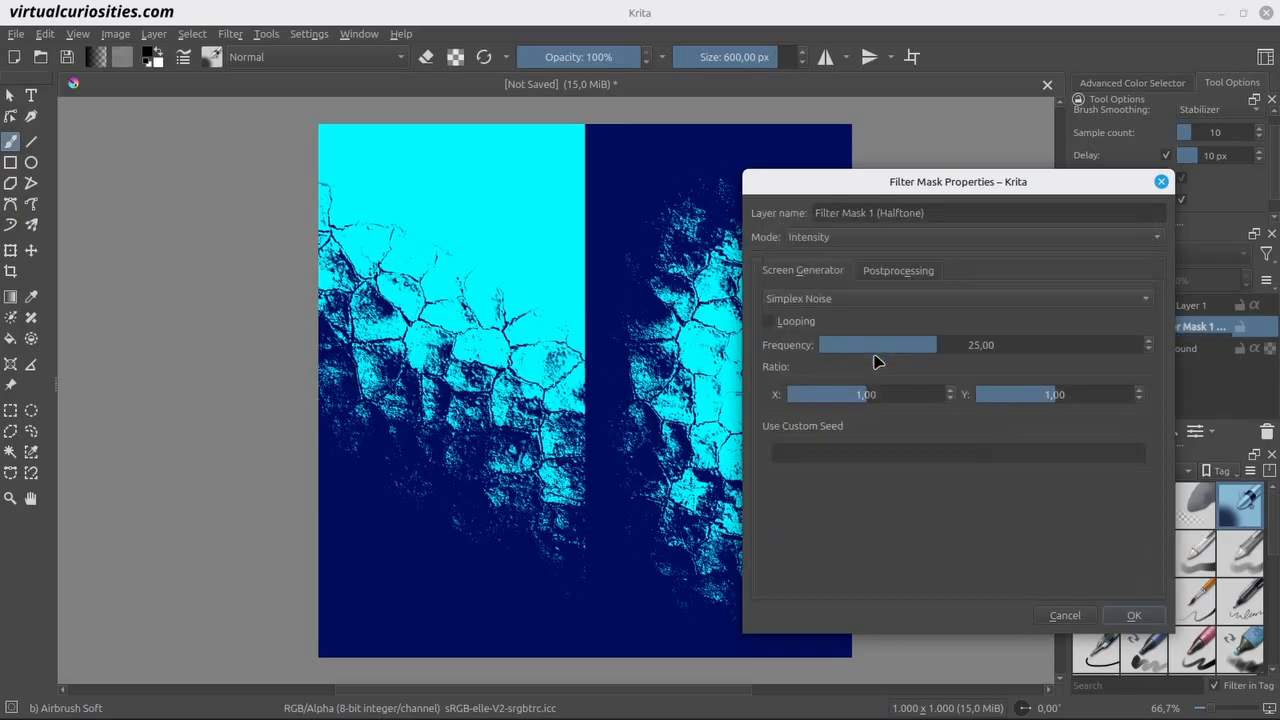
click(939, 345)
drag(939, 345, 1045, 345)
drag(1050, 390, 1171, 397)
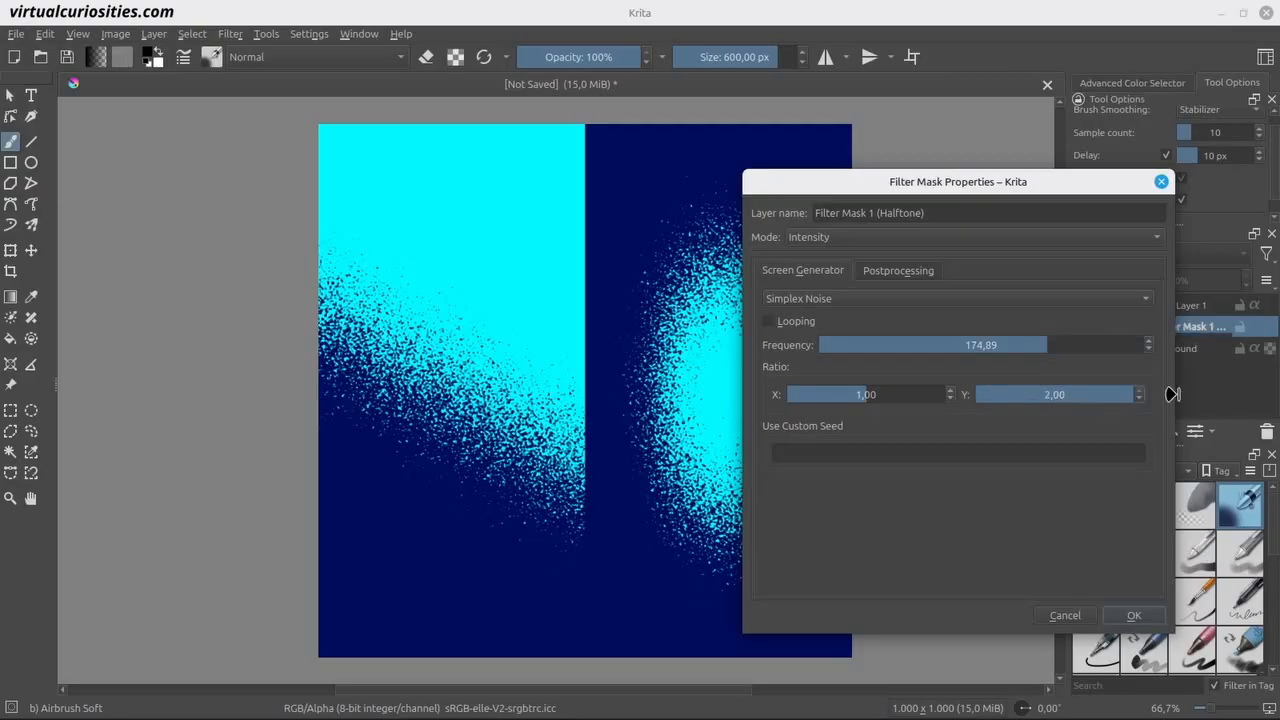
drag(863, 394, 955, 394)
click(998, 394)
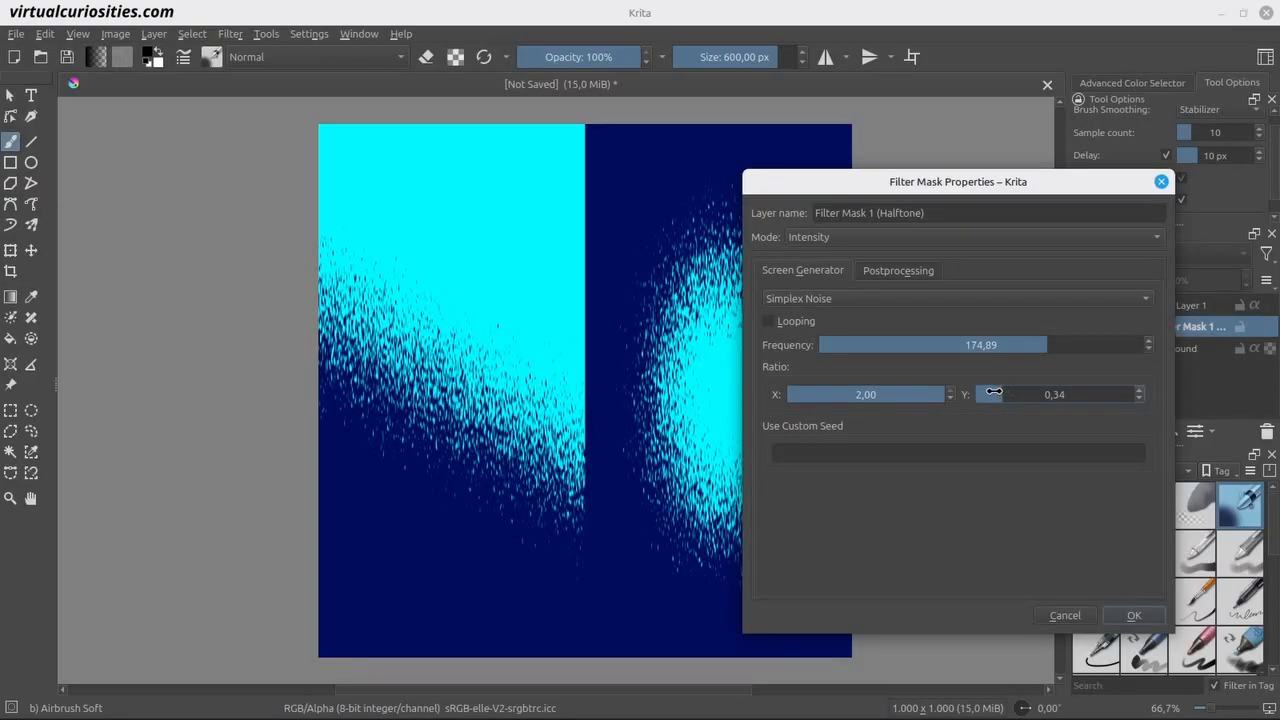
Step: Switch the screen generator to Screentone with Linear interpolation and a pixel-based dot size of 41.68 px in X and Y
click(906, 295)
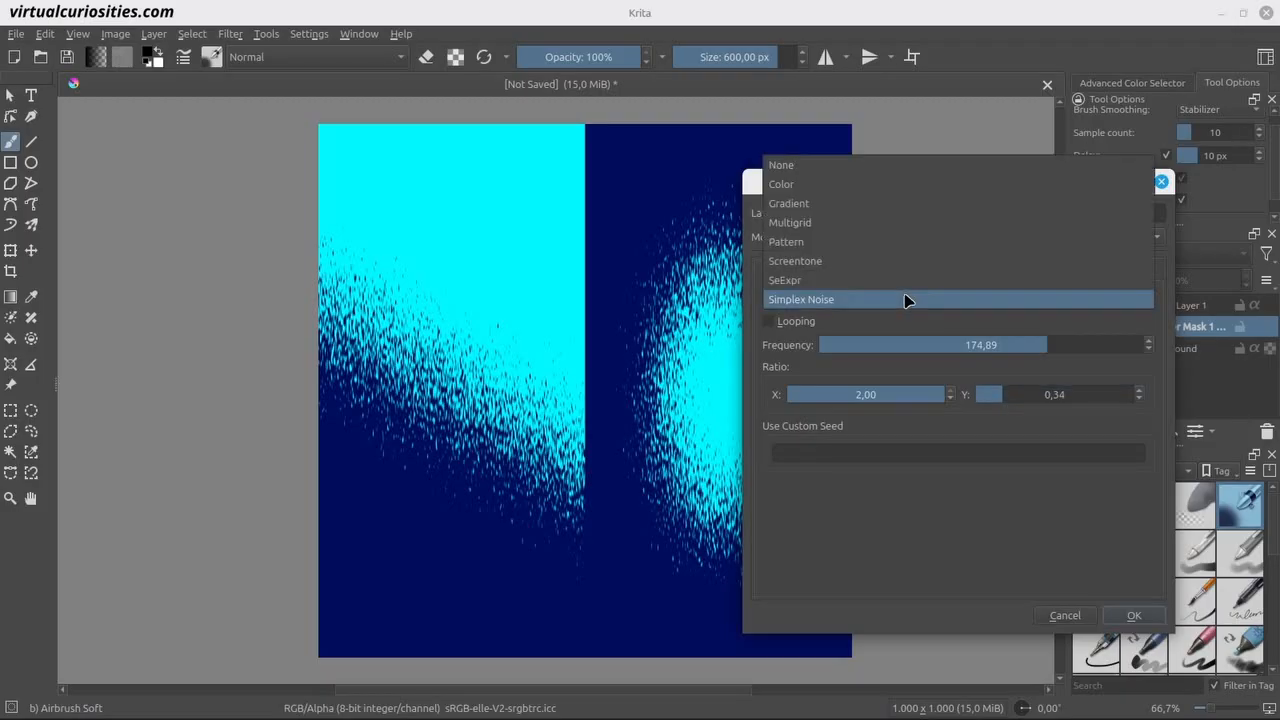
click(893, 271)
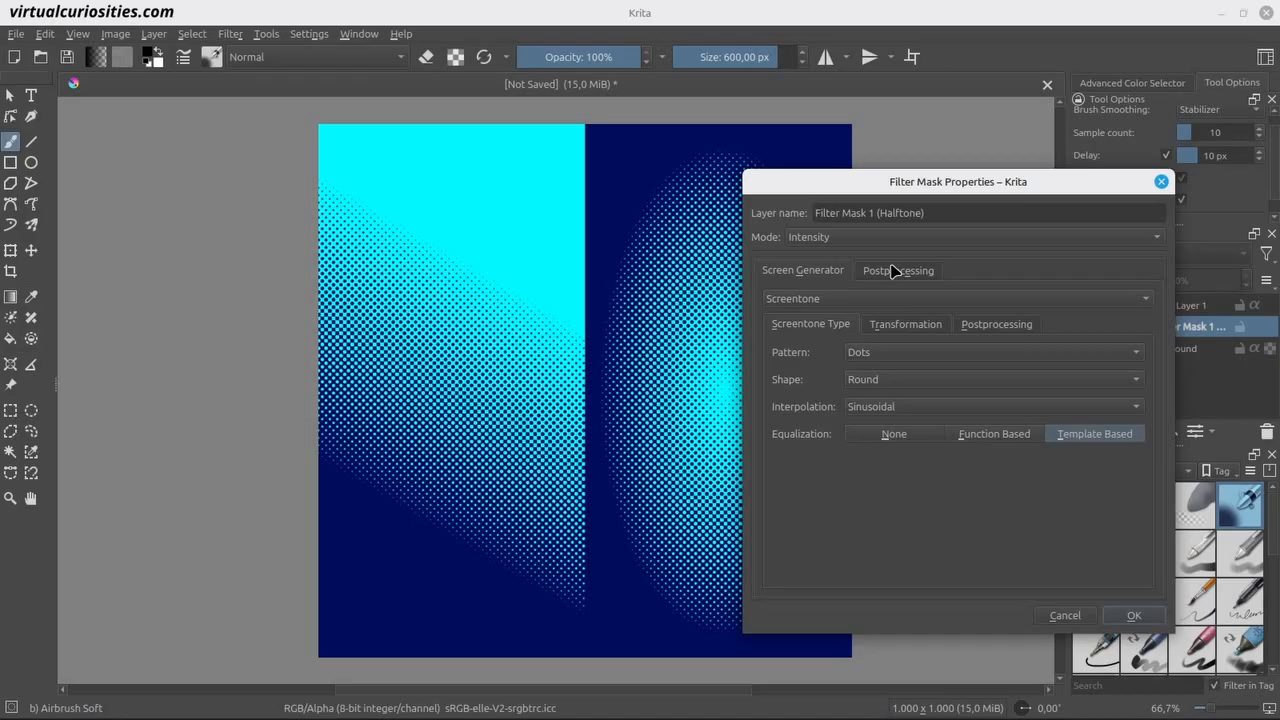
click(891, 406)
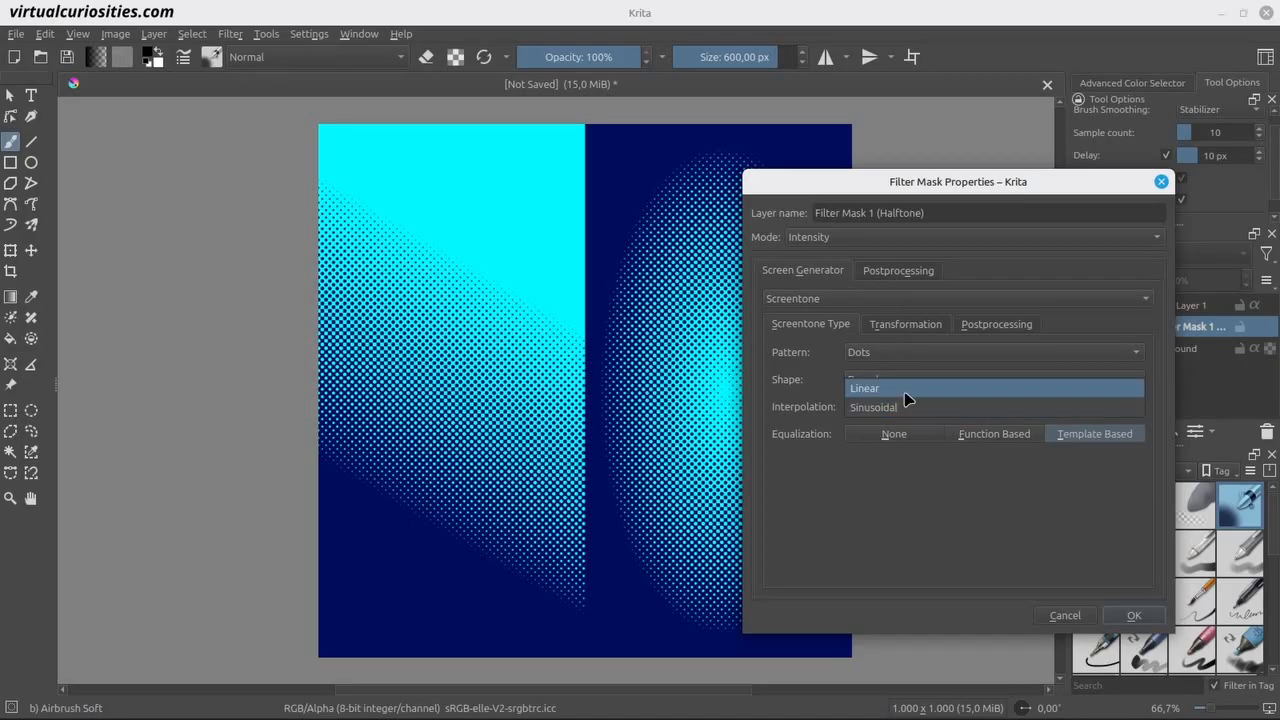
click(905, 396)
click(889, 331)
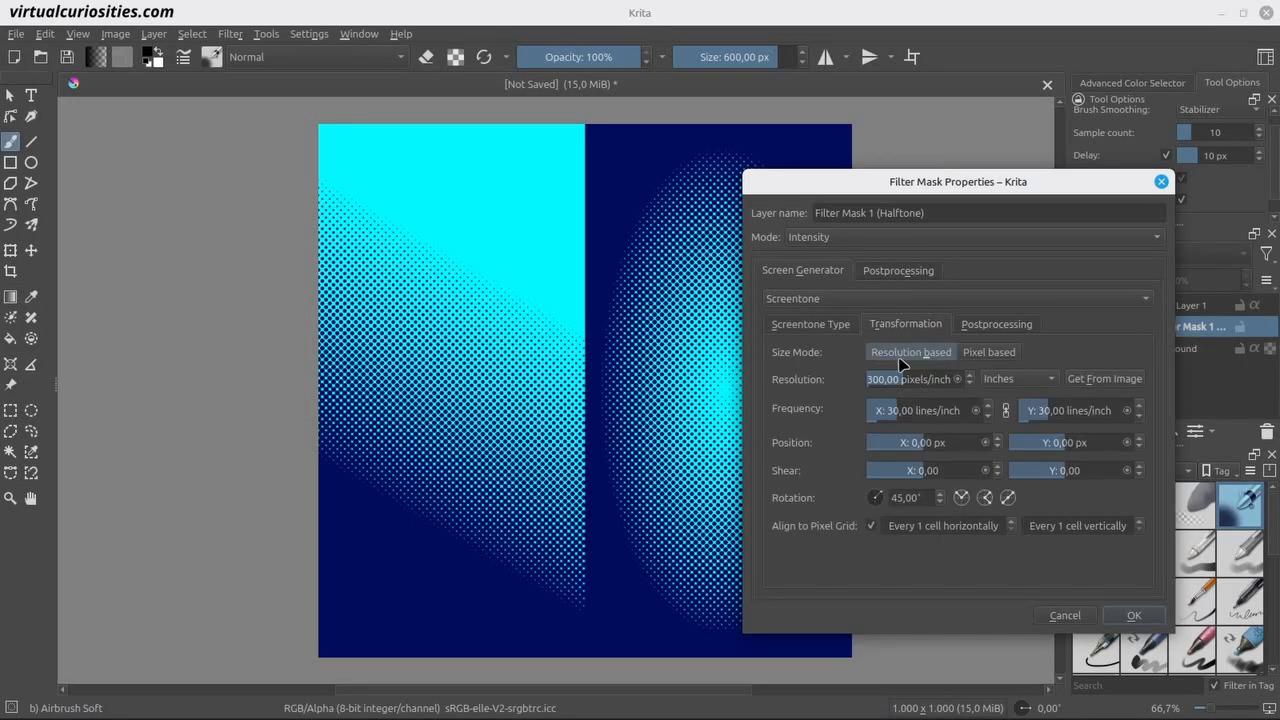
click(986, 353)
drag(925, 372, 950, 374)
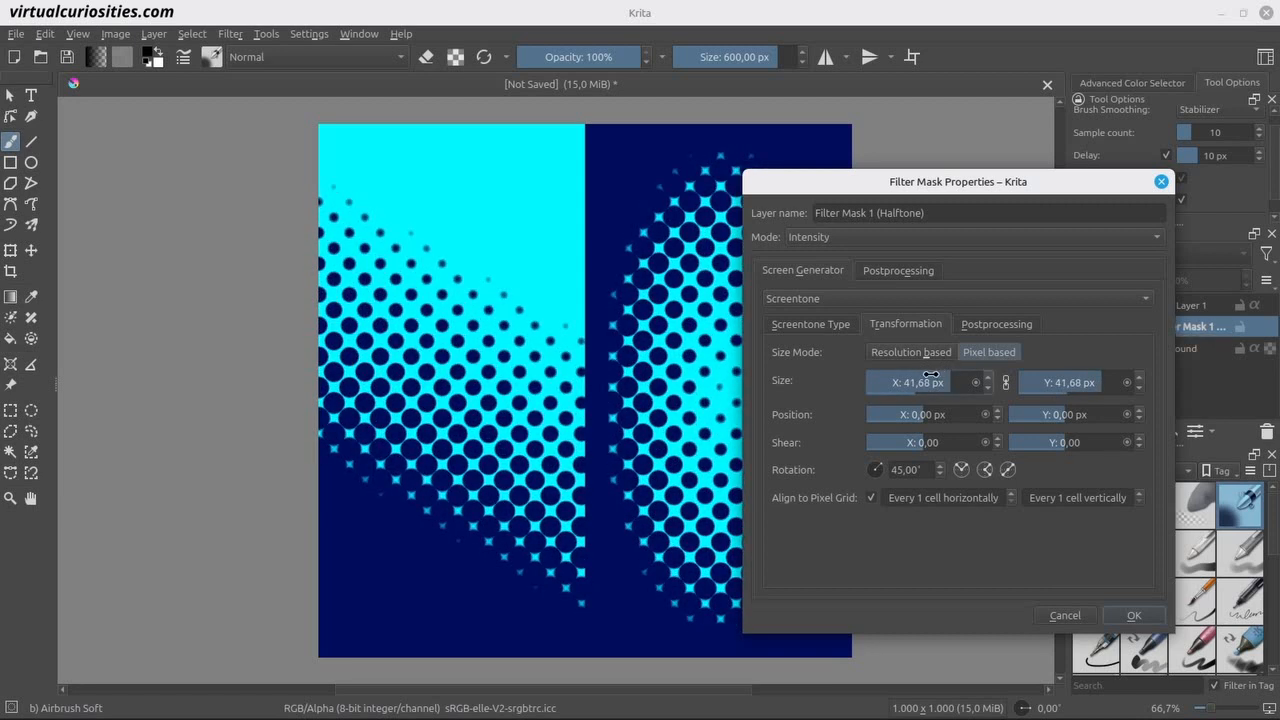
click(995, 327)
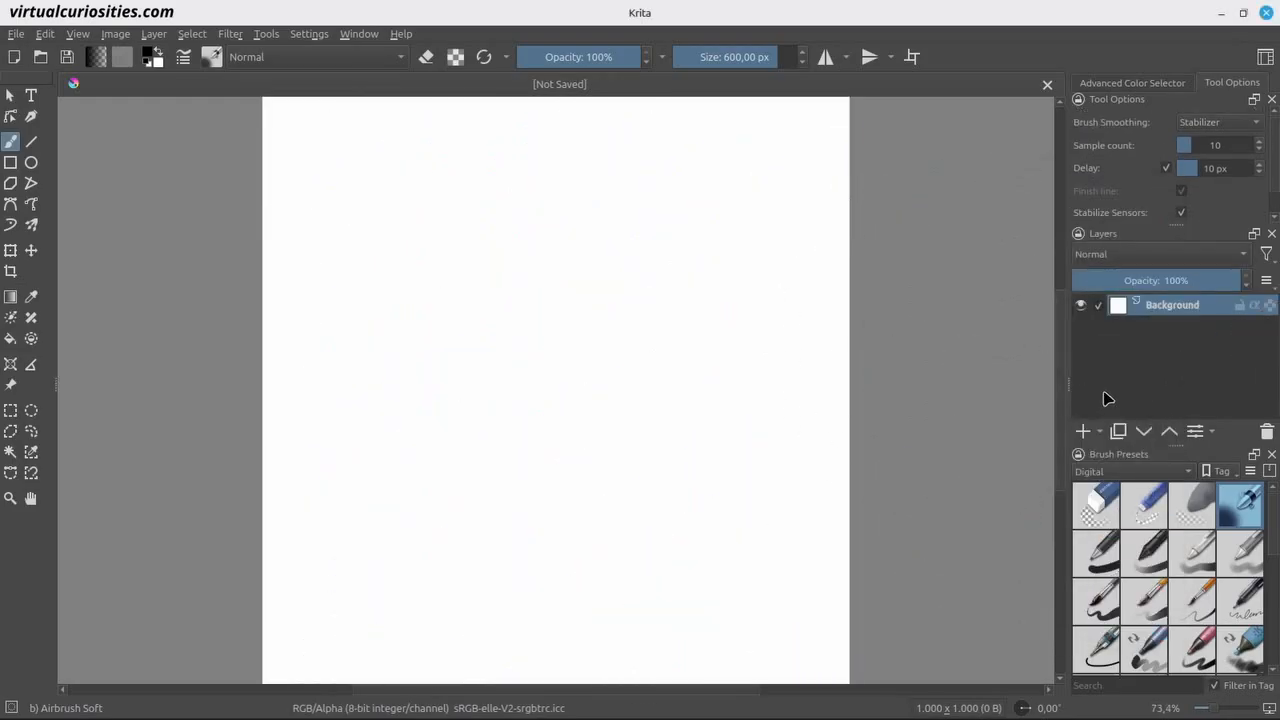
Step: Start a new fill layer above the blank Background, preview the Pattern and Simplex Noise fills, and choose Screentone
click(1100, 432)
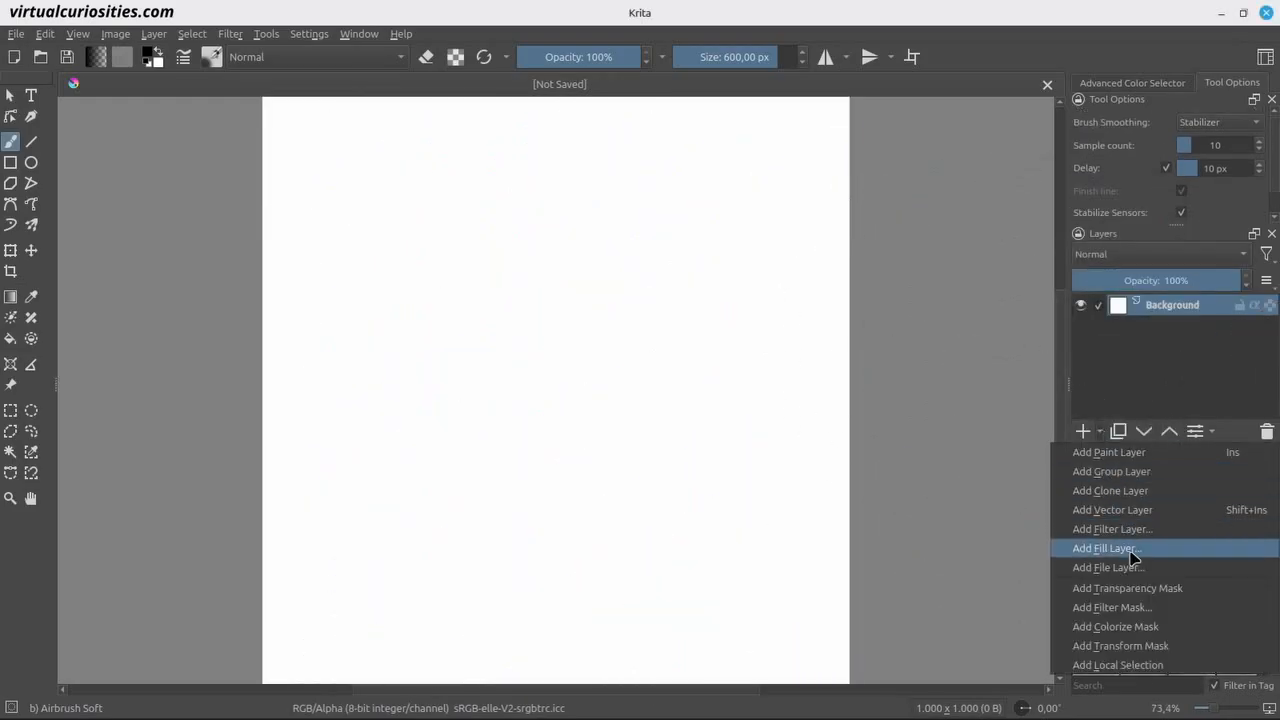
click(1104, 548)
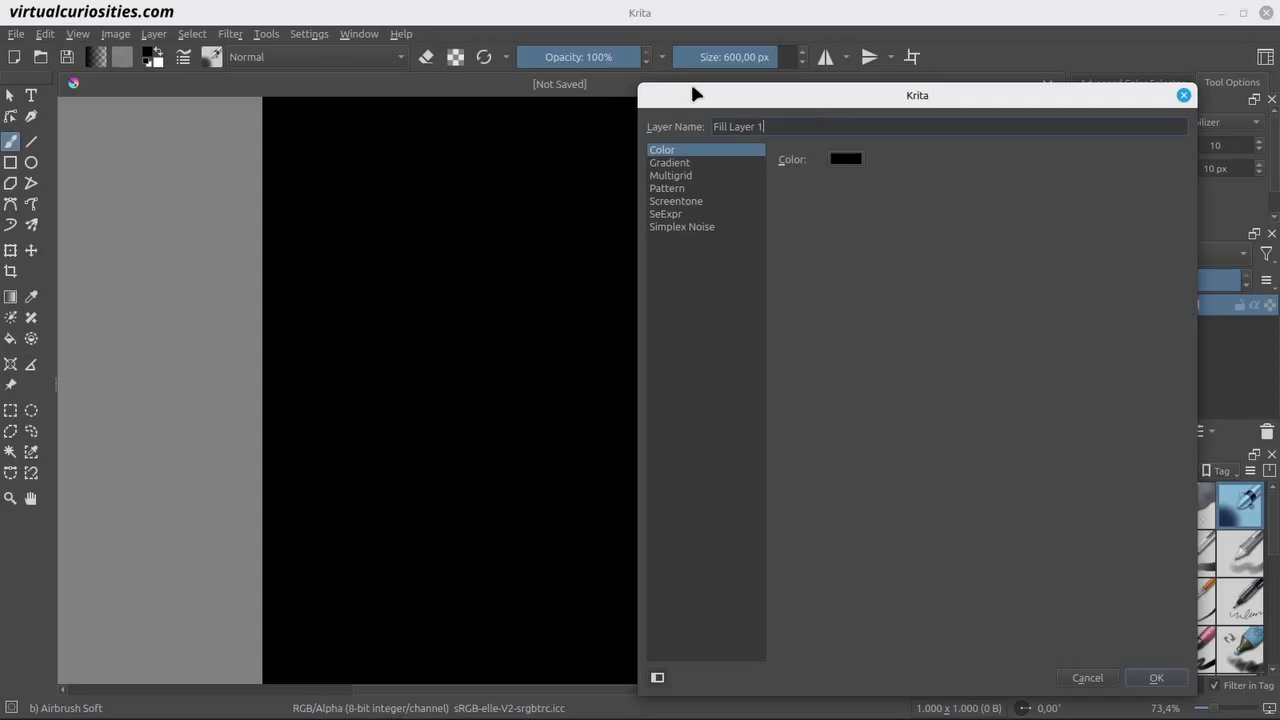
drag(640, 86, 711, 173)
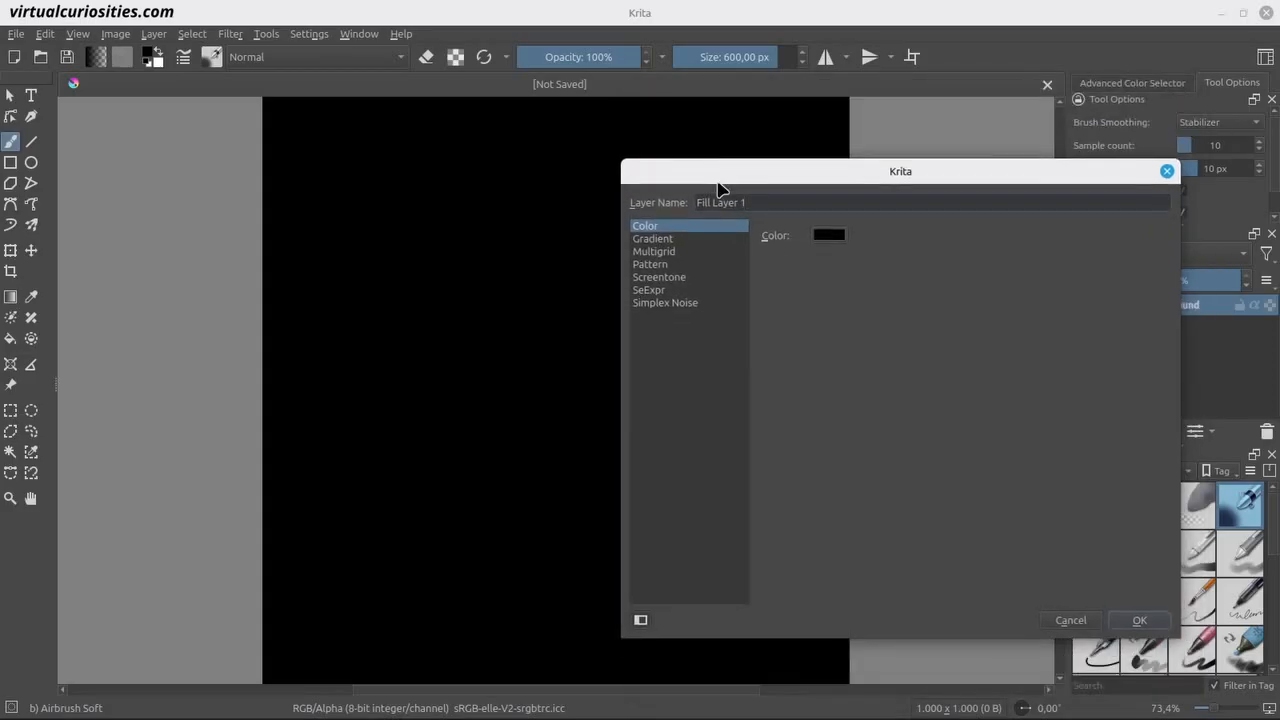
click(731, 265)
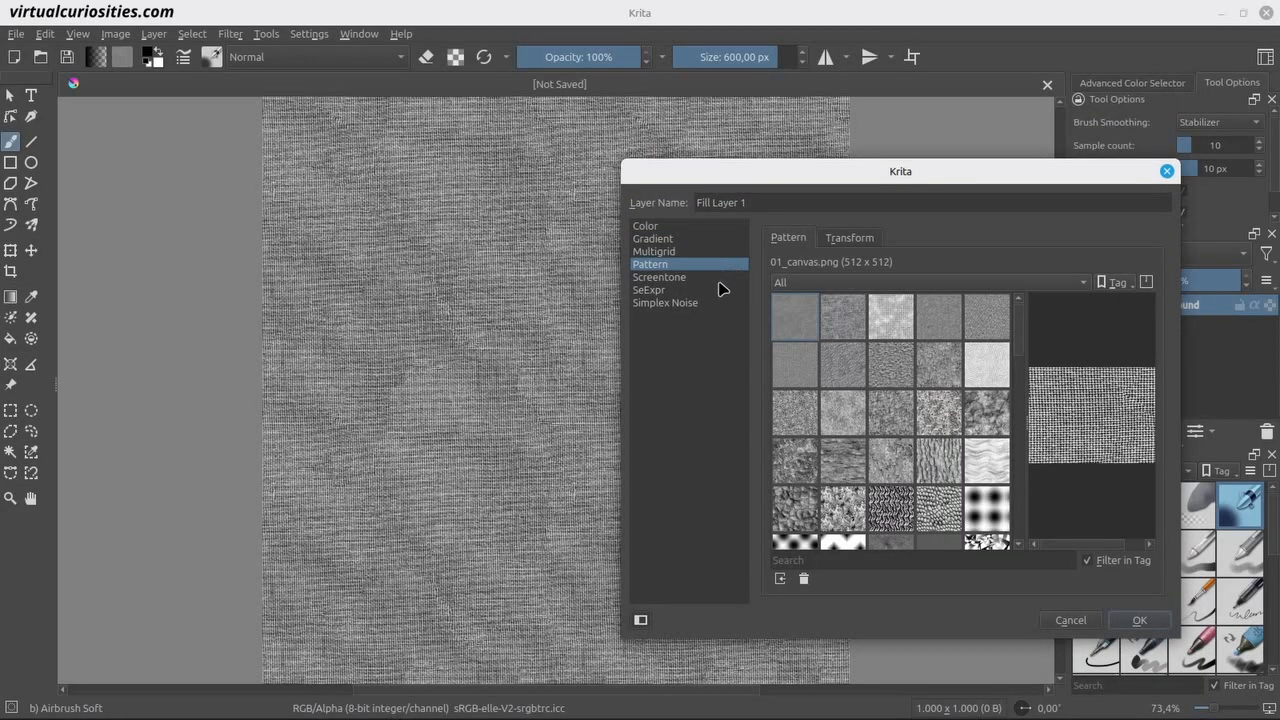
click(727, 302)
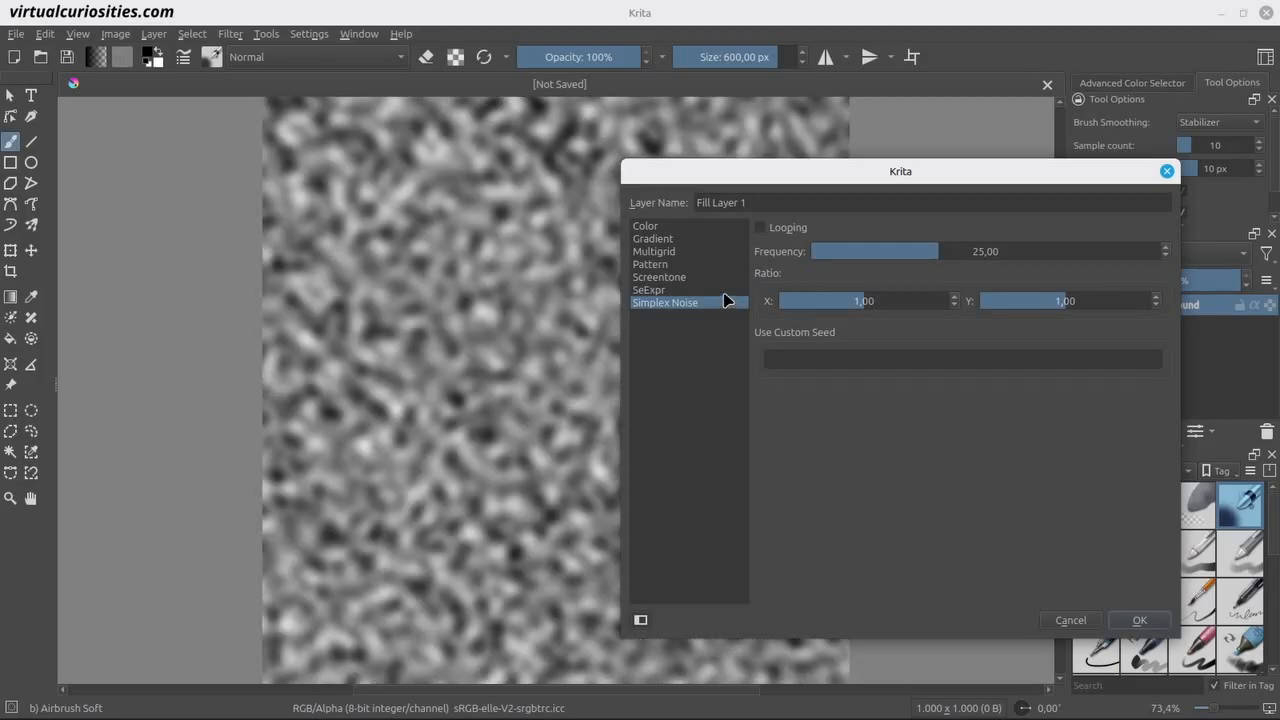
click(712, 279)
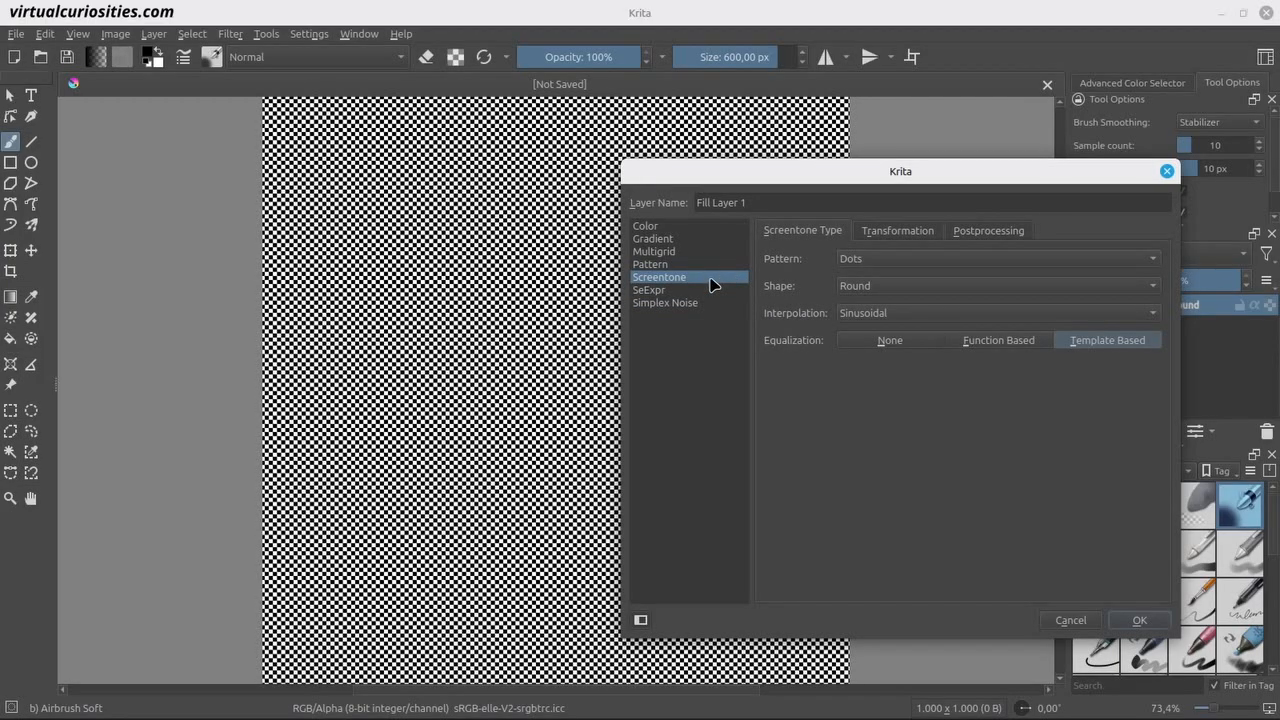
Step: Set the Screentone fill to Linear interpolation with a pixel-based dot size of 71.23 px in X and Y
click(862, 312)
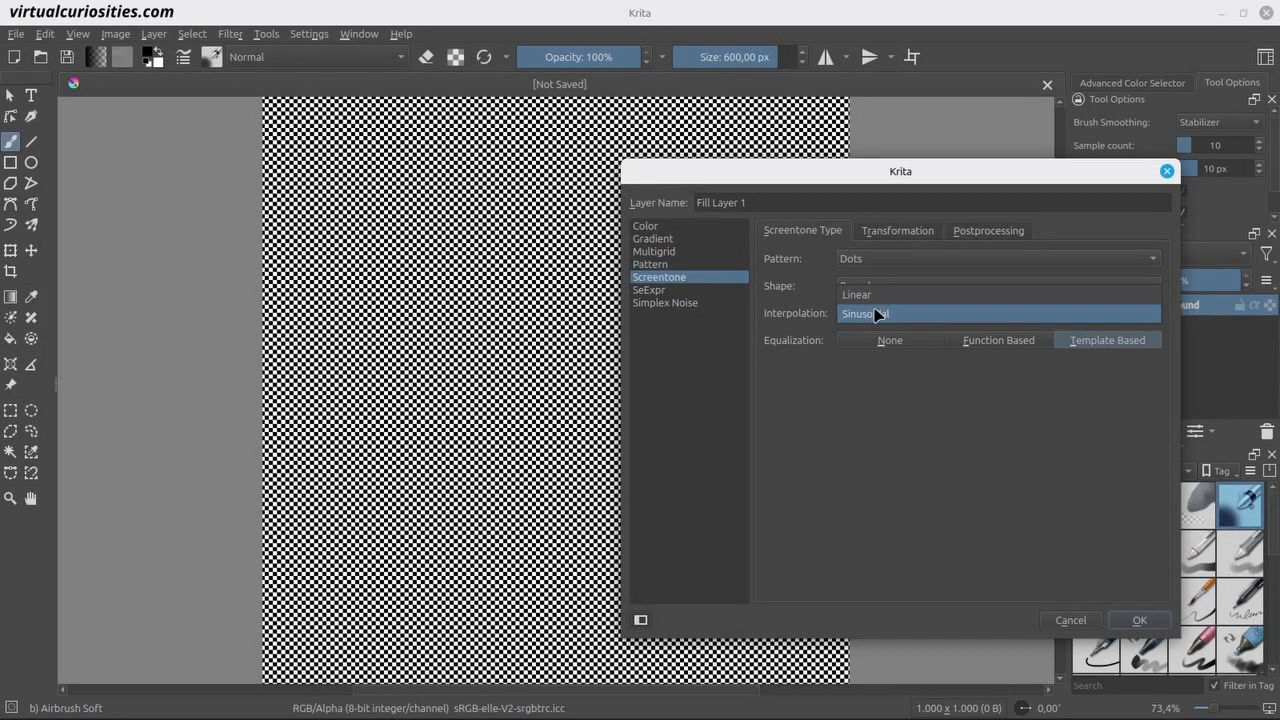
click(884, 296)
click(886, 231)
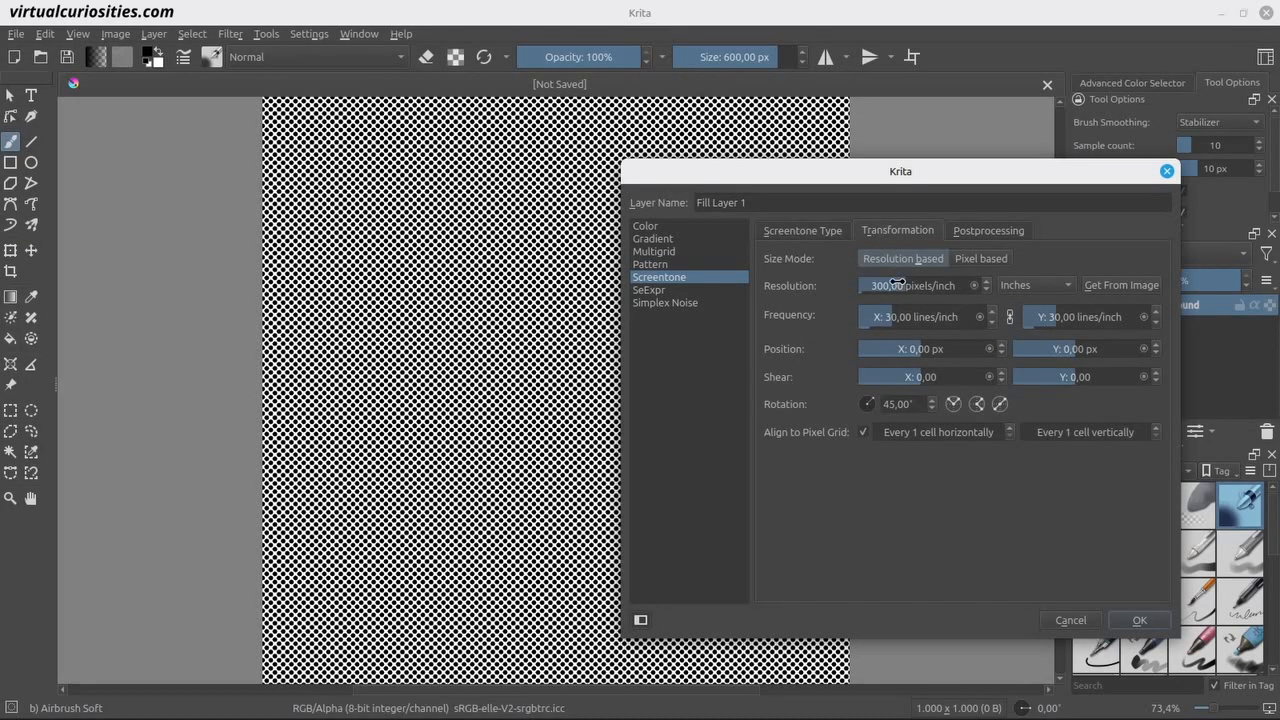
click(981, 259)
drag(940, 289, 964, 285)
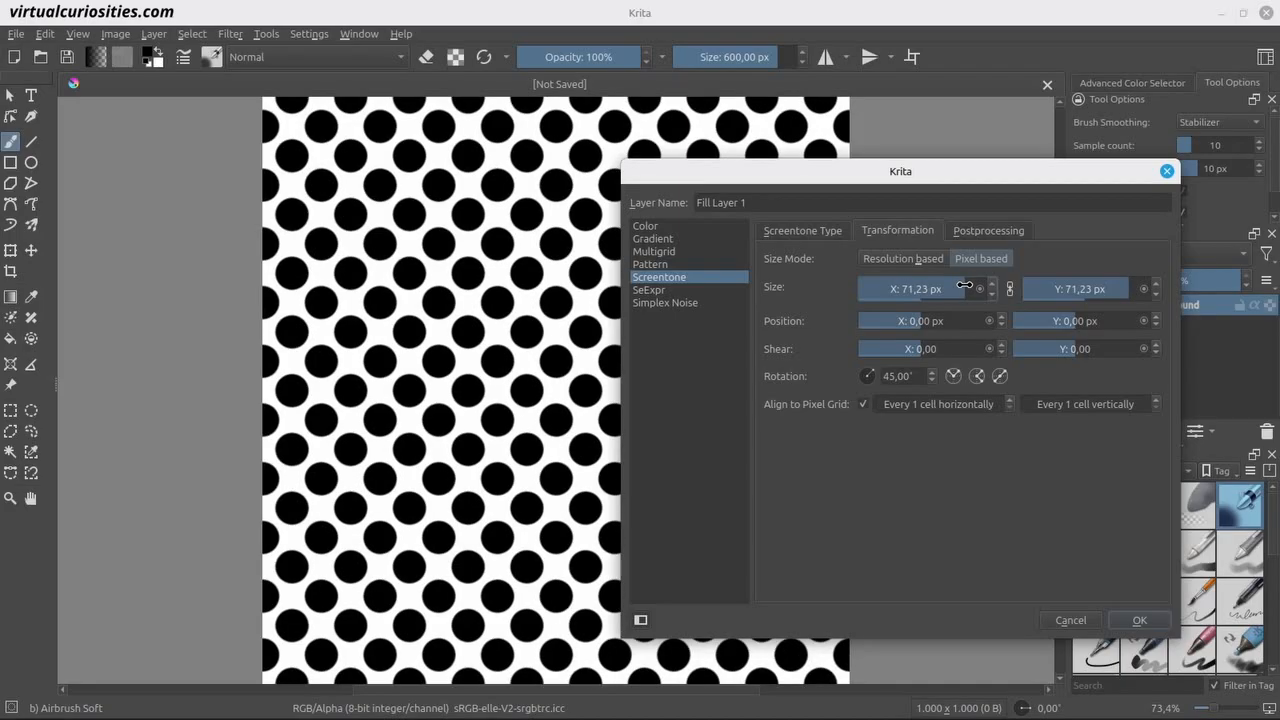
Step: Preview the Screentone fill at 0% contrast, and adjust its postprocessing to about 50.13% brightness and 88.47% contrast
click(979, 230)
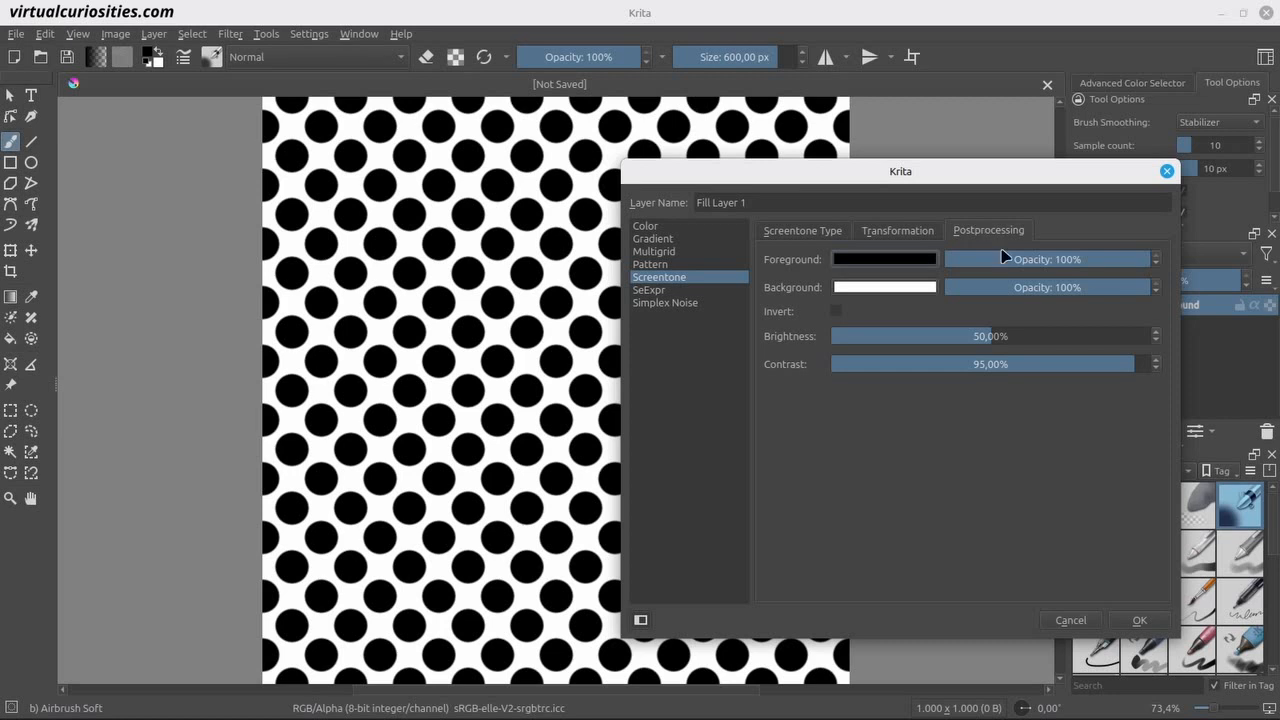
drag(1113, 363, 811, 355)
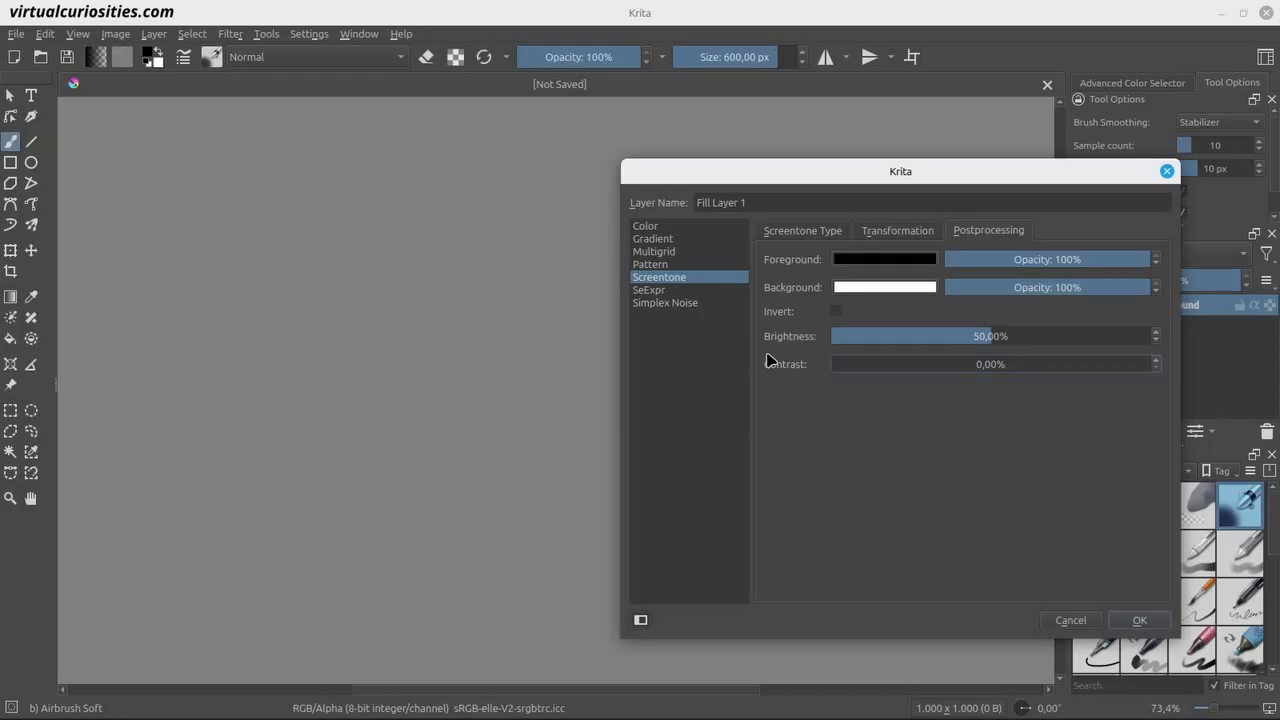
drag(988, 336, 1113, 364)
click(985, 364)
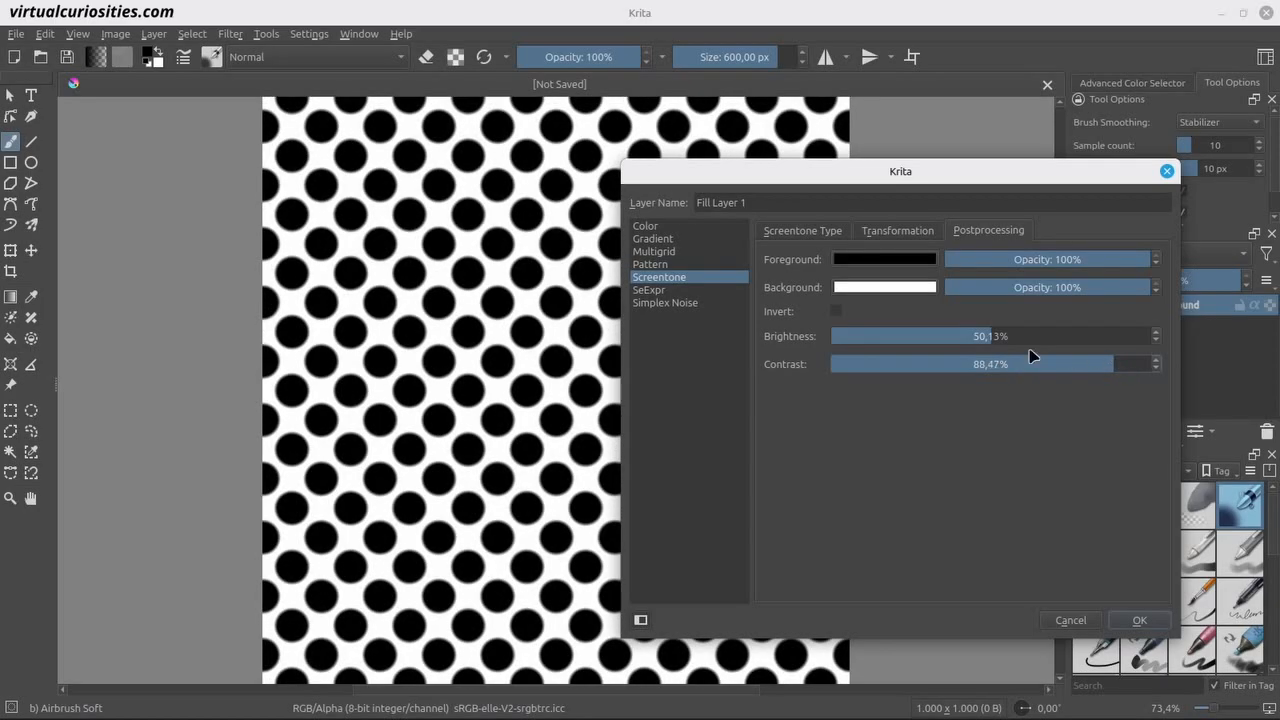
drag(988, 336, 1112, 355)
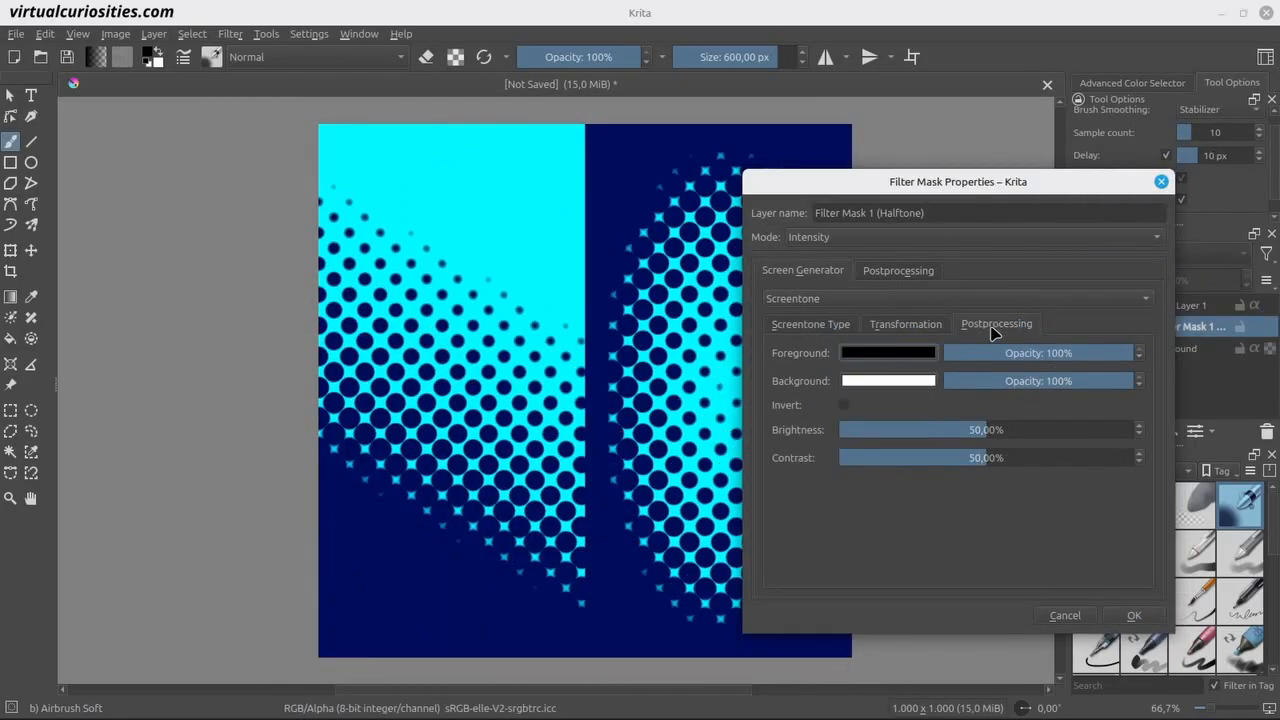
Step: In the Halftone filter mask's Screentone postprocessing, try contrast at 0% and 100% with brightness at 50%
drag(985, 457, 818, 458)
drag(951, 424, 1014, 406)
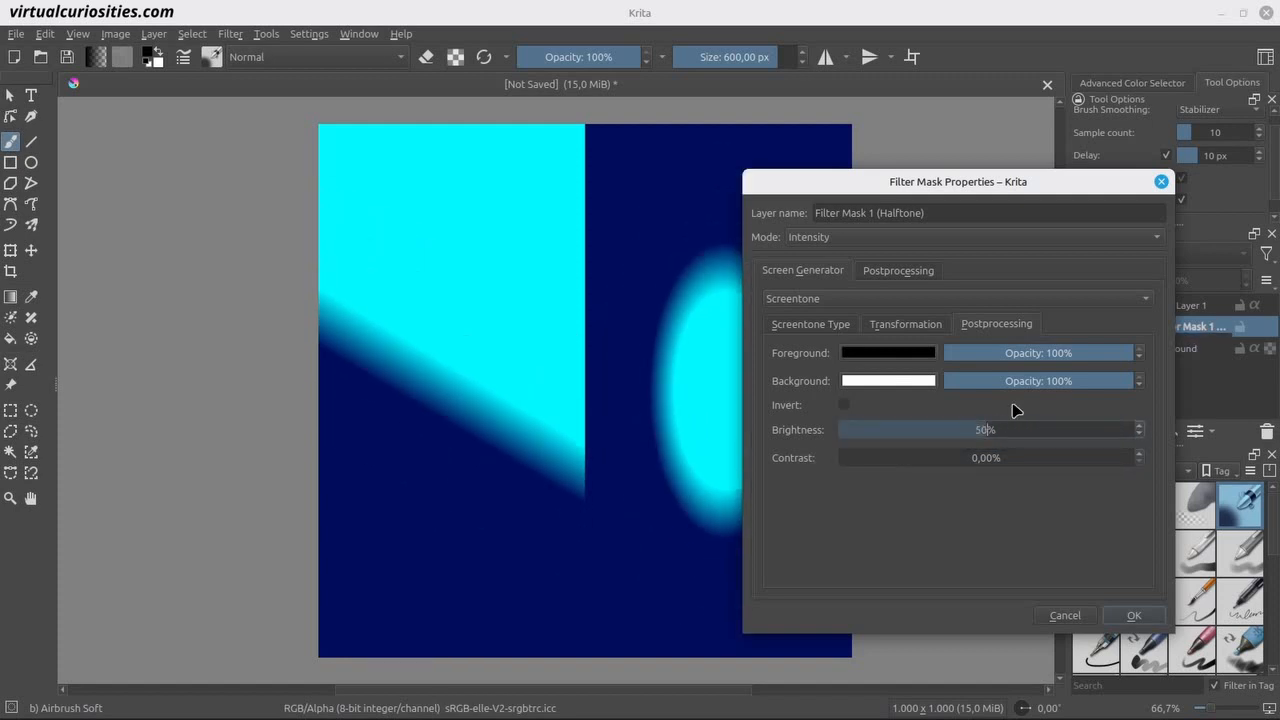
click(985, 457)
drag(985, 457, 1171, 457)
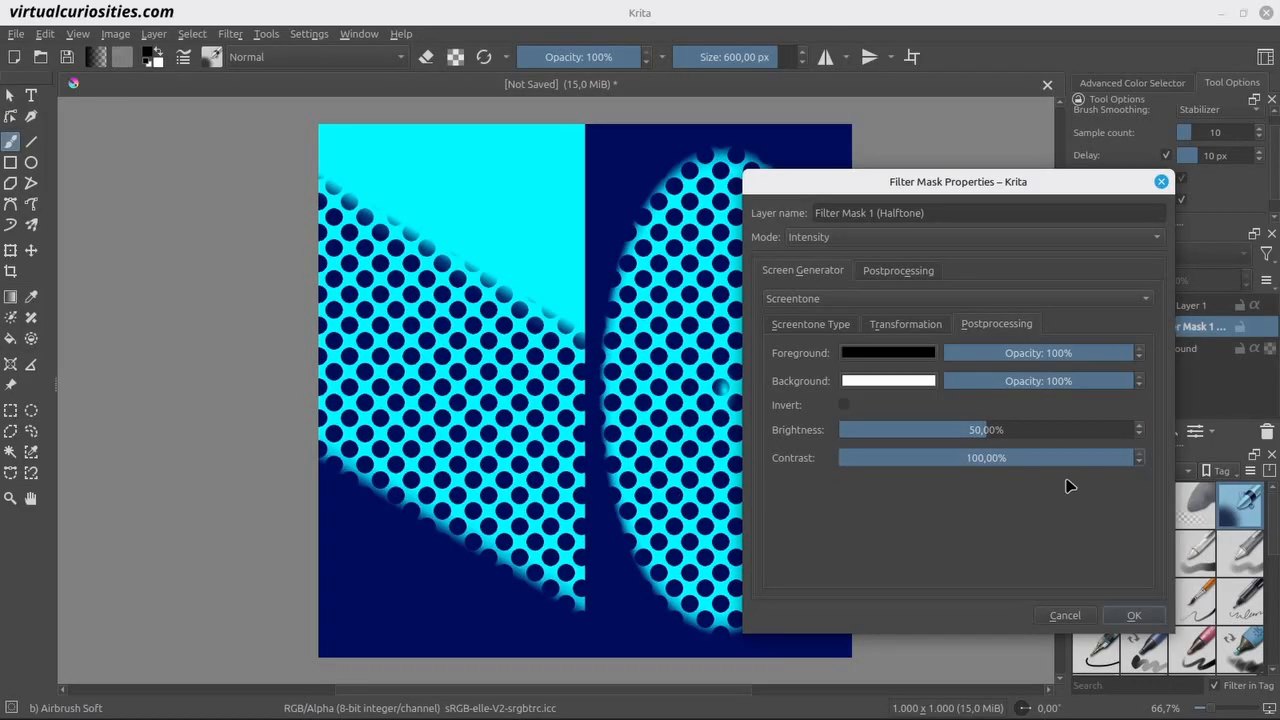
Step: Try the screentone at 61.14% brightness and 27.45% contrast, and reset both values to 50%
drag(1067, 456, 1044, 432)
drag(980, 457, 920, 457)
drag(1026, 428, 1018, 429)
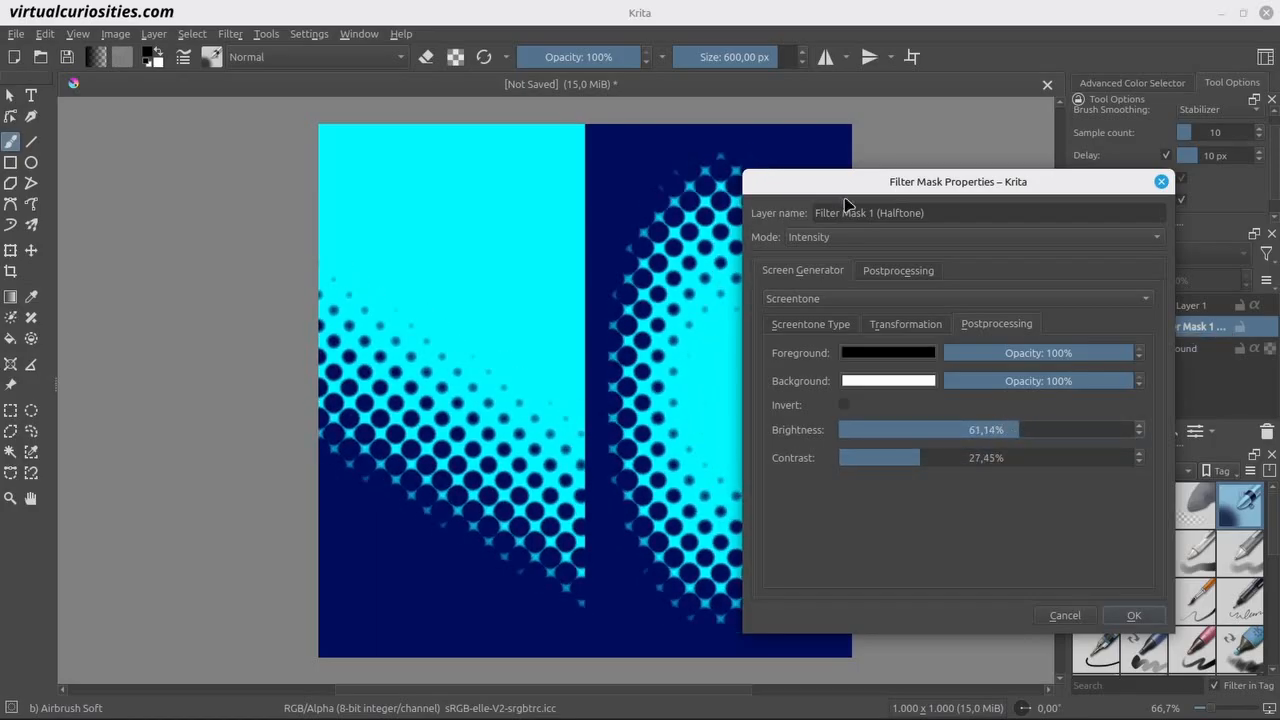
click(986, 429)
click(986, 457)
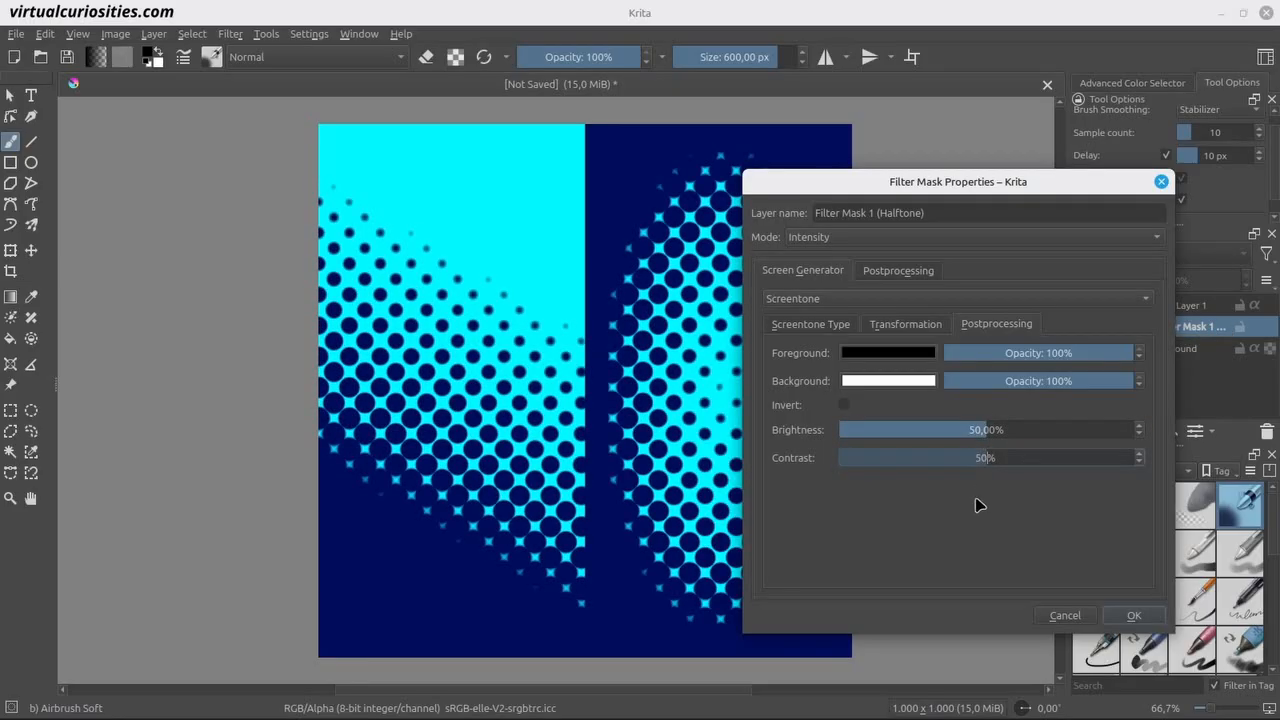
Step: Set the screentone's rotation to 0°, preview it at 135°, and return it to 0°
click(932, 327)
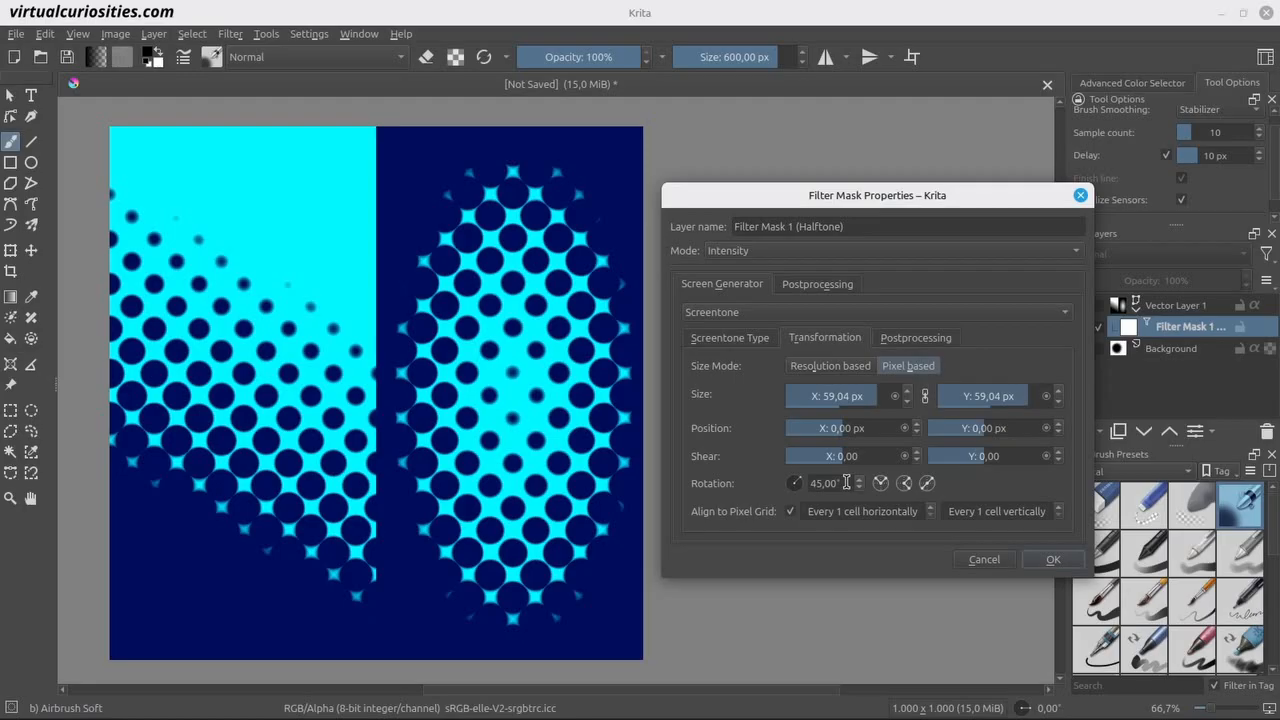
drag(846, 482, 806, 484)
text(0)
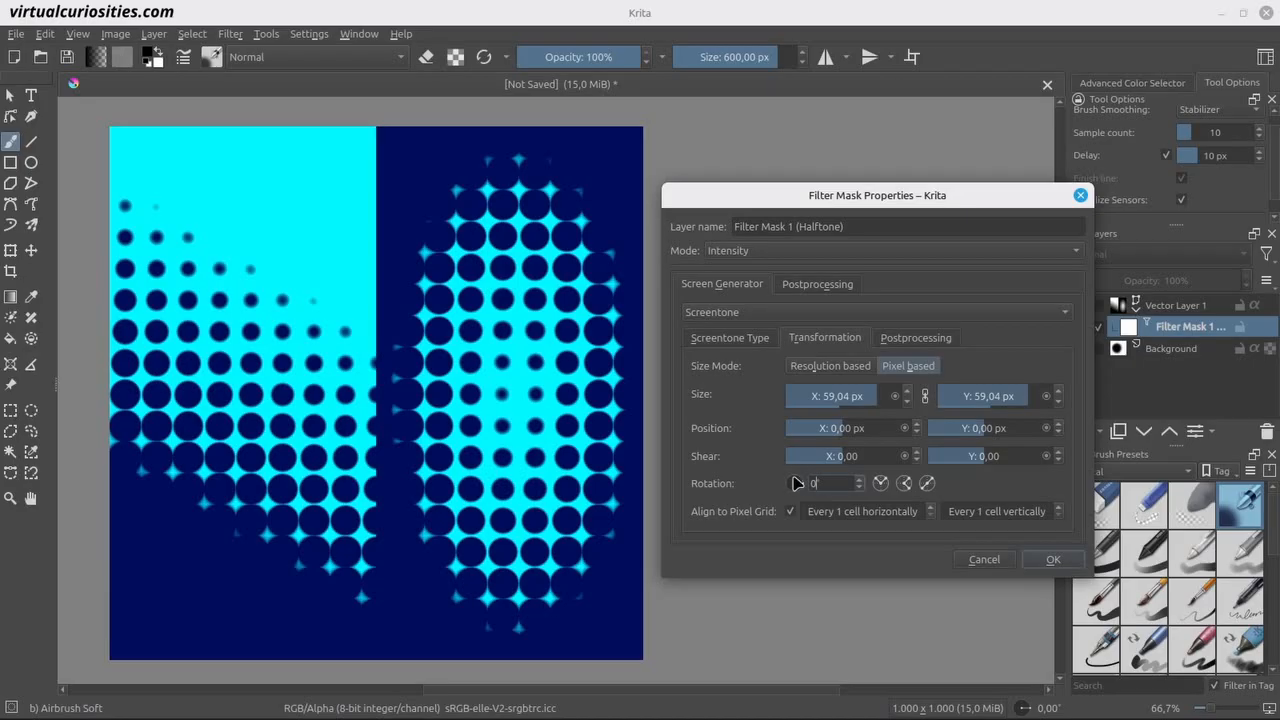
mouse_move(796, 484)
mouse_down()
mouse_move(803, 500)
mouse_move(777, 495)
mouse_move(780, 474)
mouse_up()
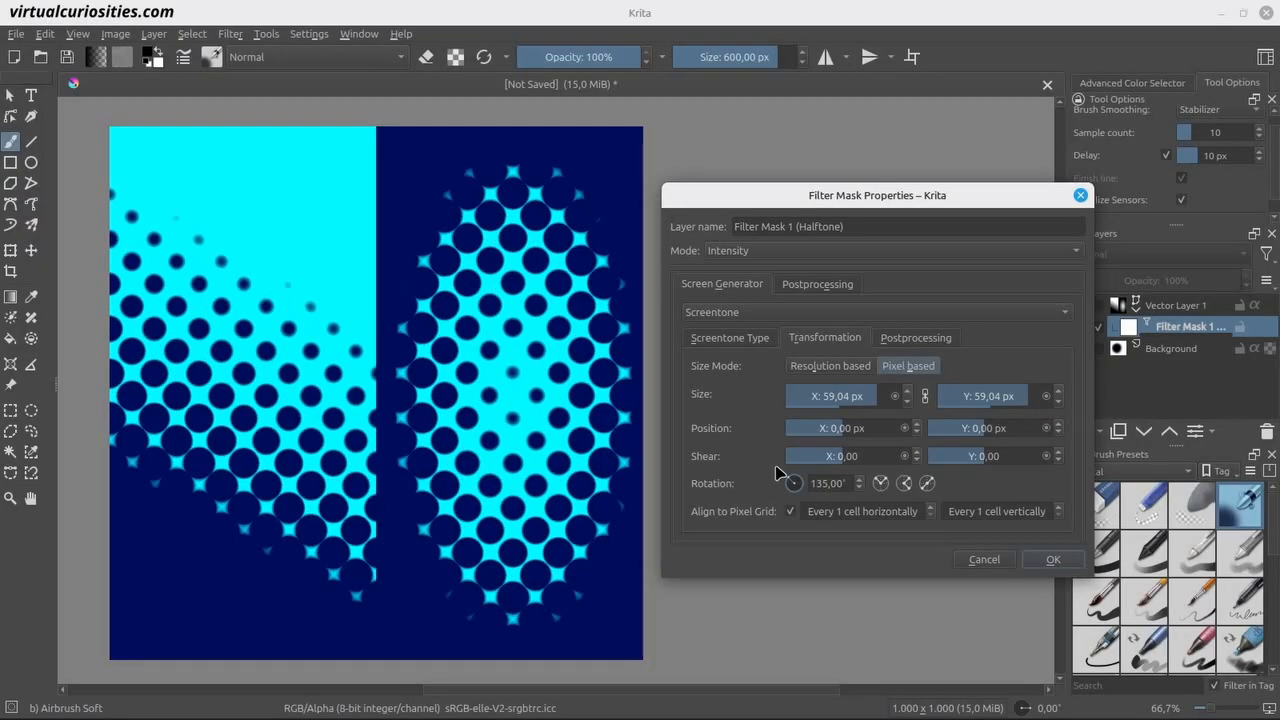
double_click(842, 483)
text(0)
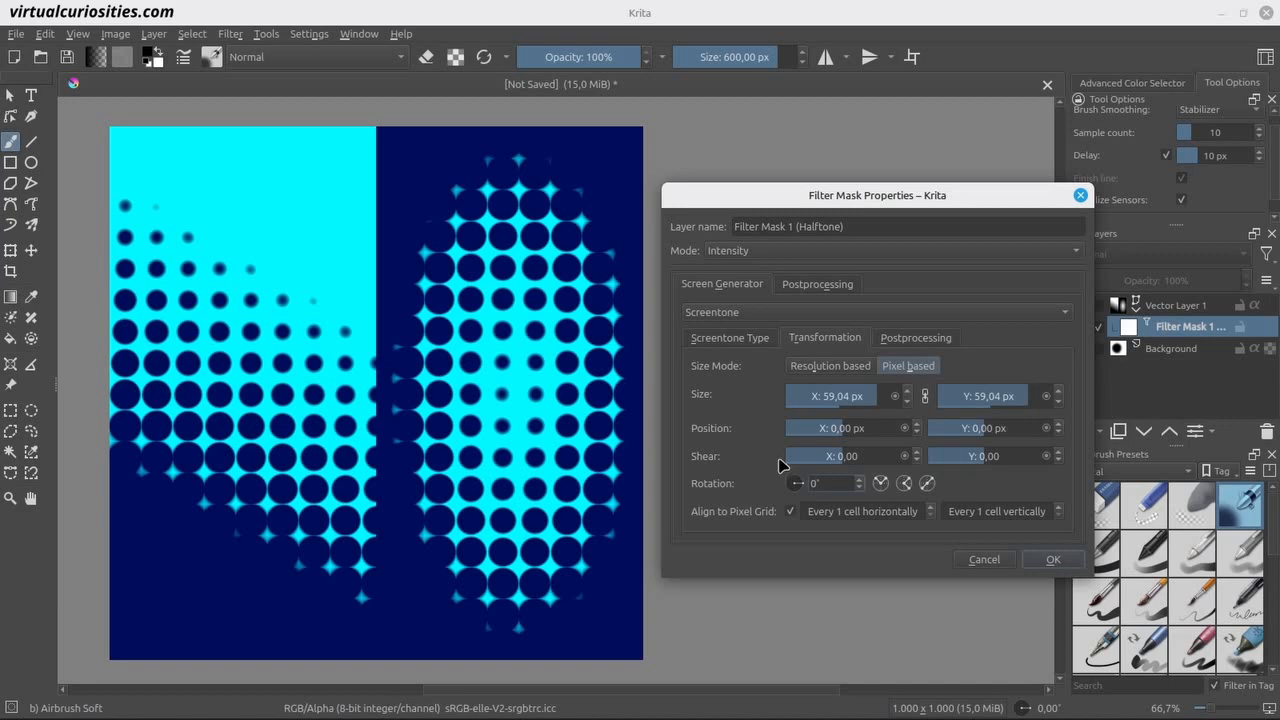
Step: Try a linked dot size of 68.36 px, and unlink the dimensions to use X 31.20 px and Y 100.00 px
click(848, 396)
drag(860, 398, 918, 402)
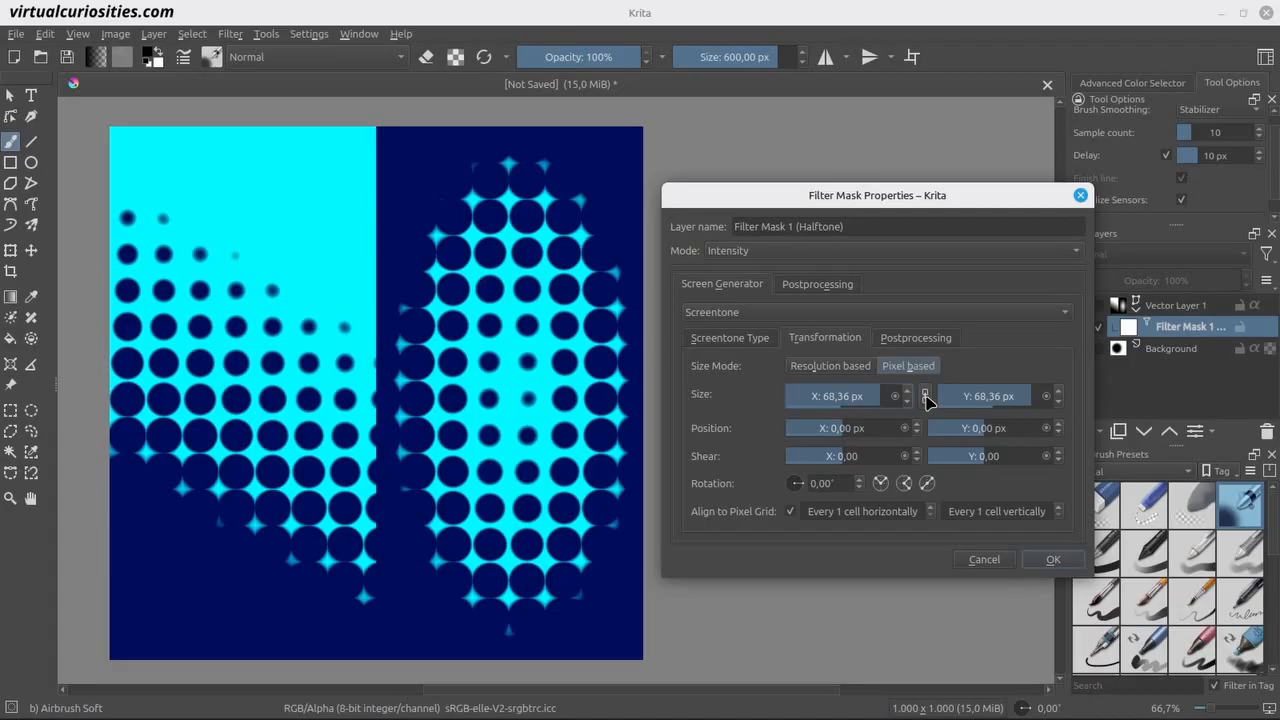
click(926, 397)
drag(877, 396, 862, 396)
drag(1015, 396, 1088, 400)
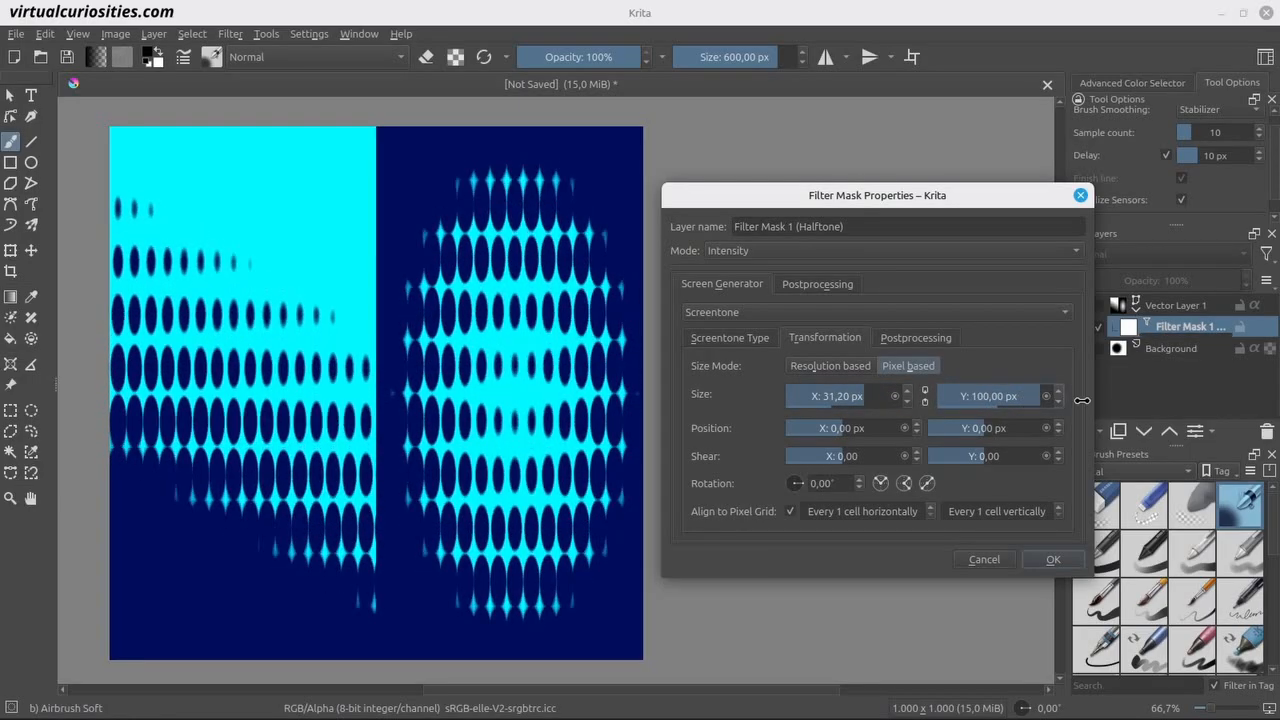
Step: Preview the stretched dots rotated to 330° and 90°, and return the rotation to 0°
click(803, 489)
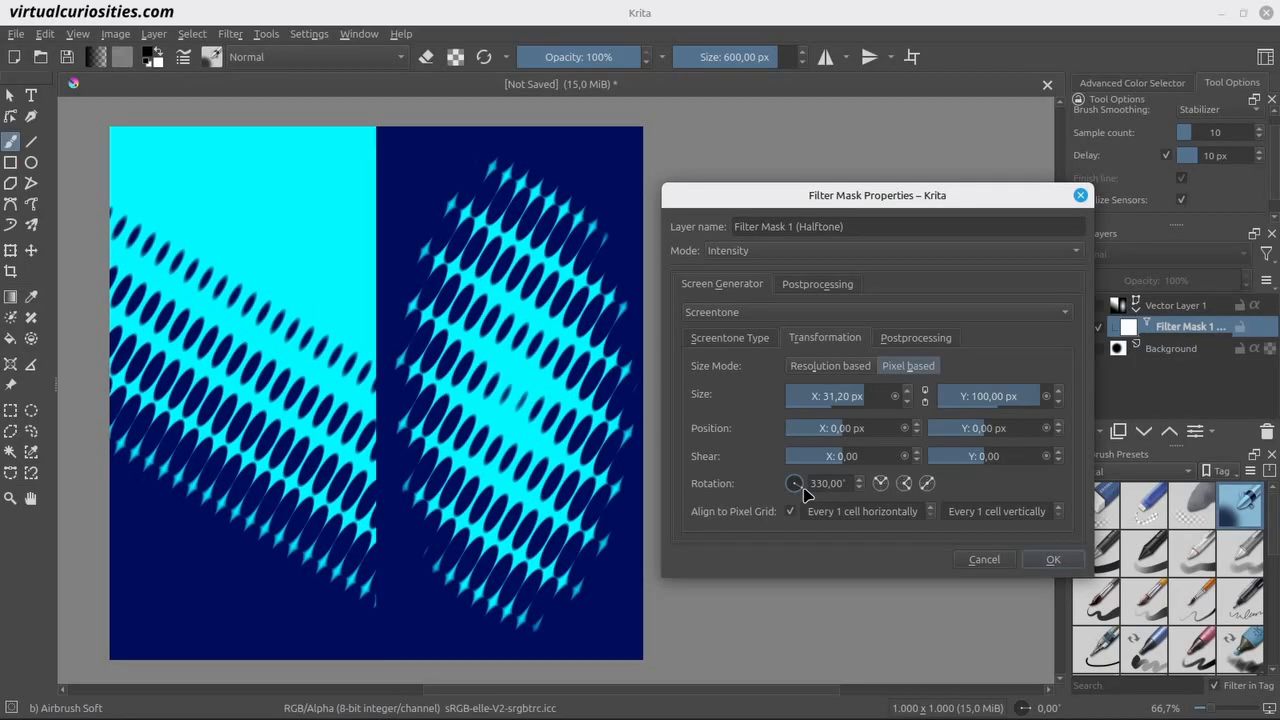
click(798, 496)
drag(798, 496, 797, 465)
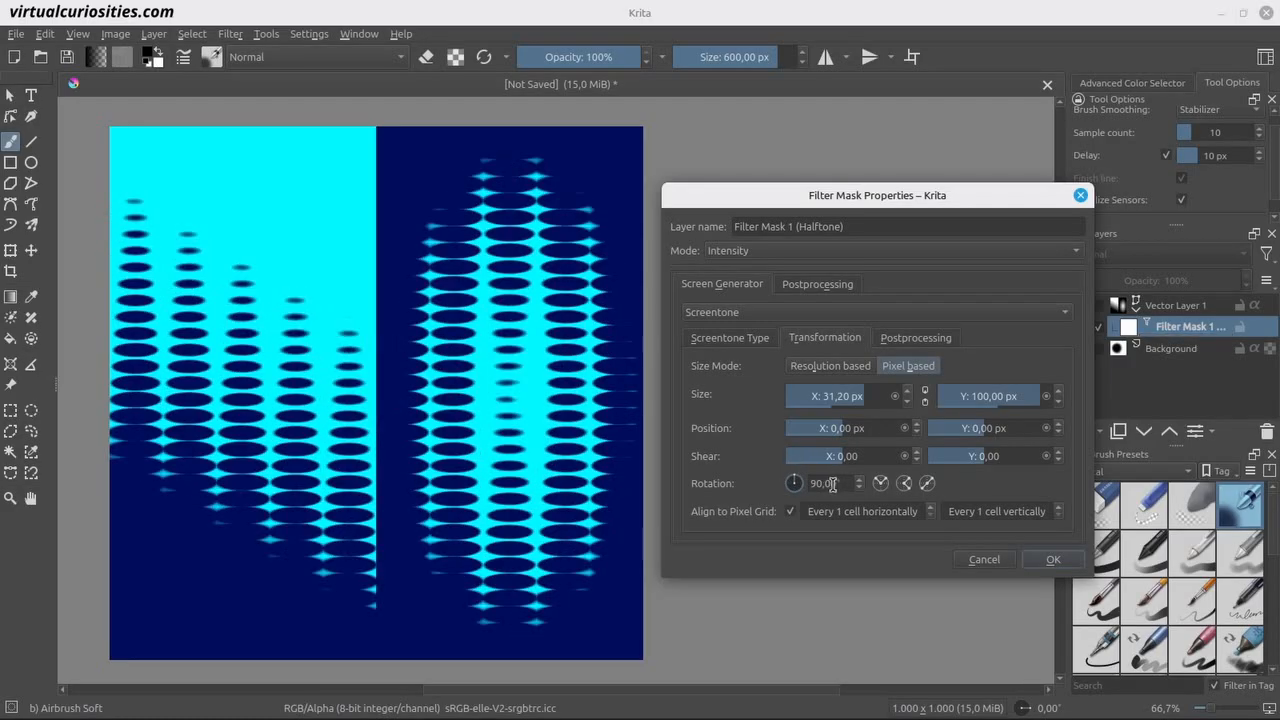
double_click(838, 484)
text(0)
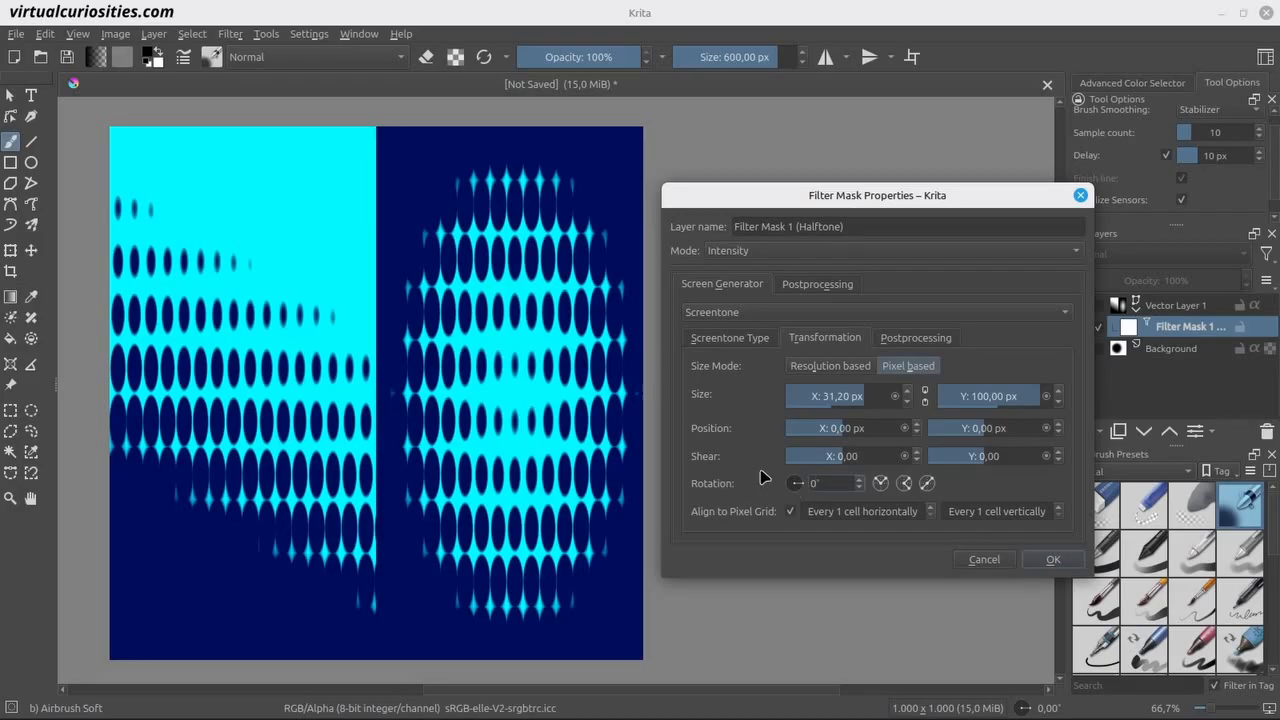
Step: Offset the screentone's position to X 50.35 px and Y 2.86 px, and shear it by X -0.33 and Y -0.37
drag(838, 428, 886, 433)
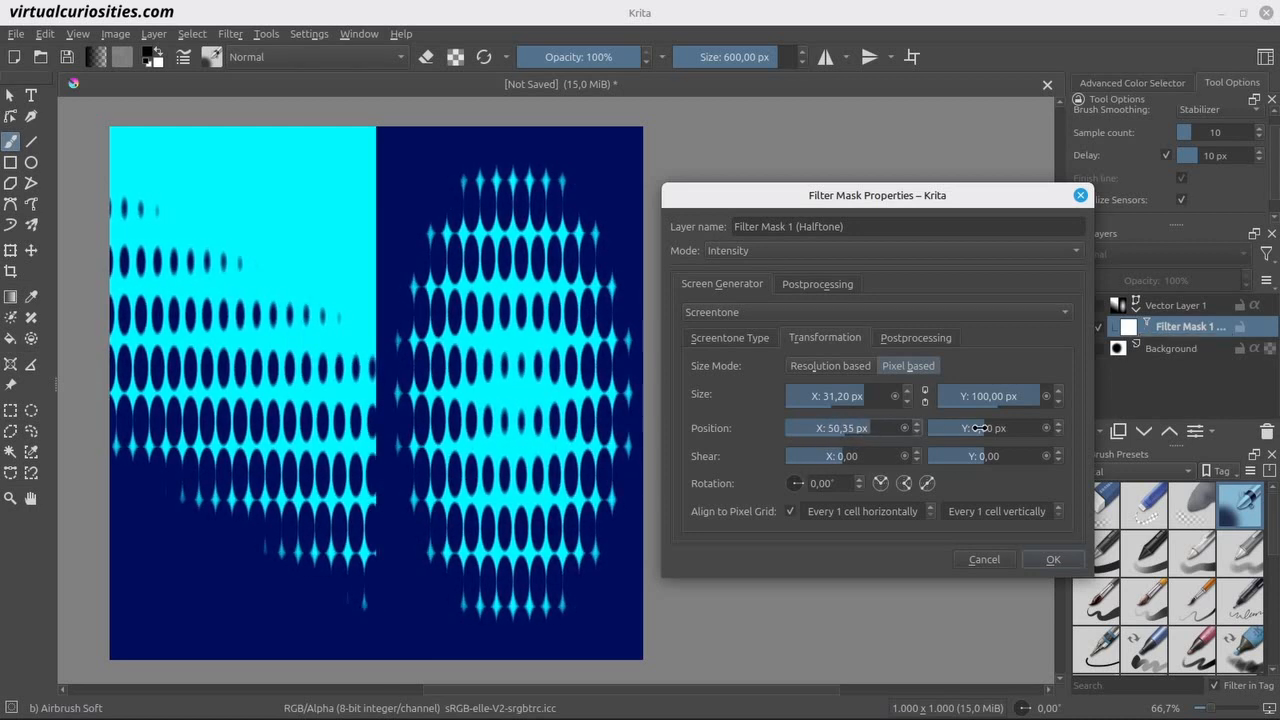
mouse_move(970, 429)
mouse_down()
mouse_move(956, 429)
mouse_move(987, 430)
mouse_up()
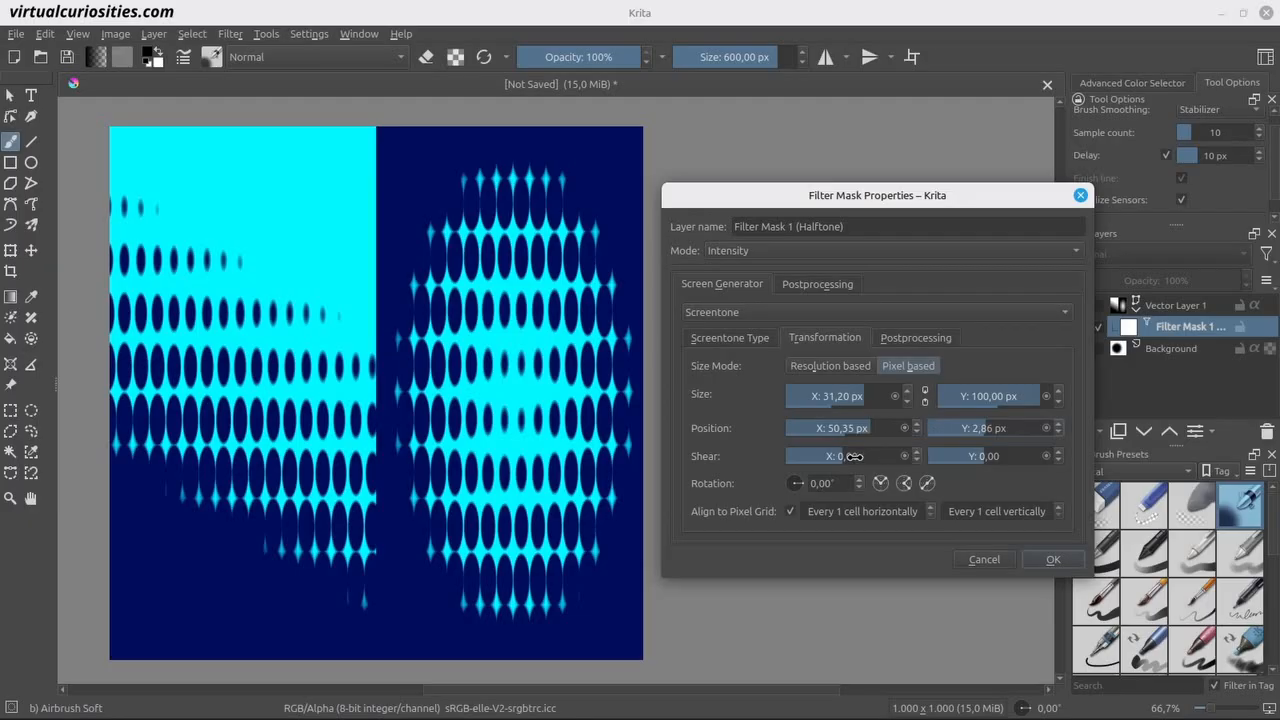
drag(854, 457, 830, 456)
drag(988, 457, 955, 457)
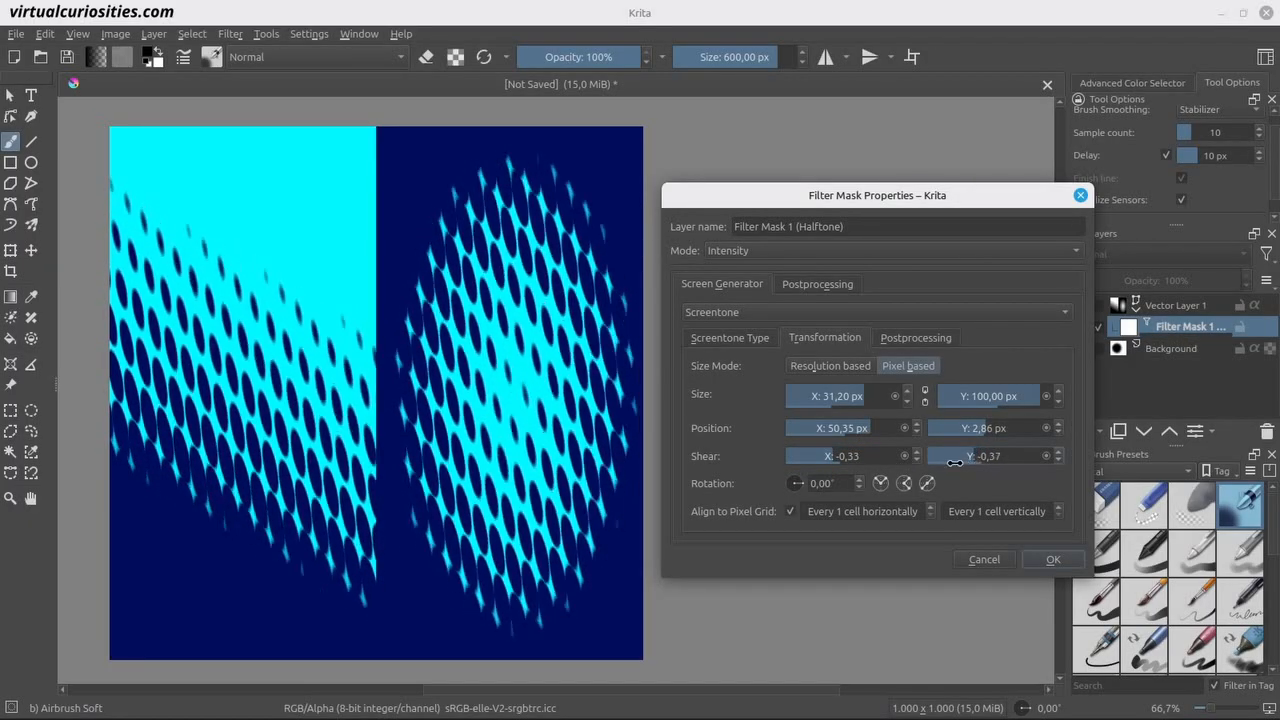
Step: Try stronger screentone shear values, such as X -1.18 and Y -0.94
drag(840, 456, 808, 455)
drag(970, 457, 955, 457)
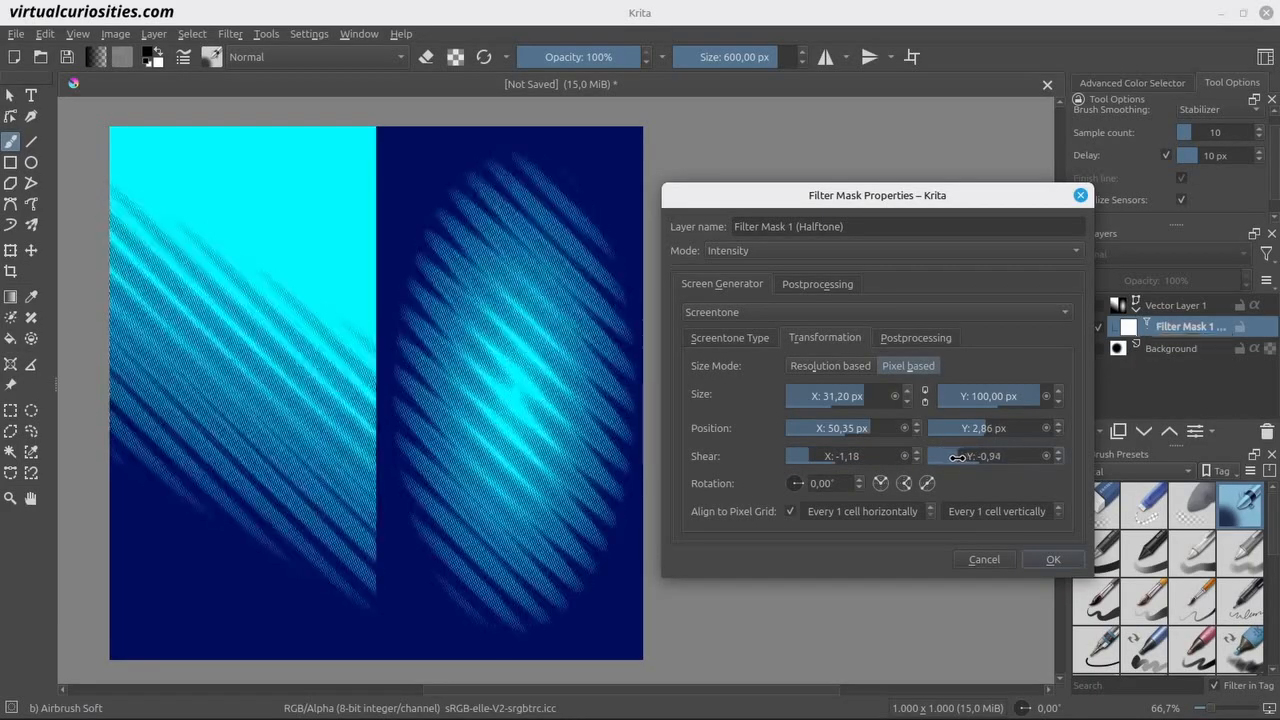
click(809, 456)
mouse_move(809, 457)
mouse_down()
mouse_move(825, 458)
mouse_move(797, 458)
mouse_move(810, 461)
mouse_up()
drag(958, 461, 949, 456)
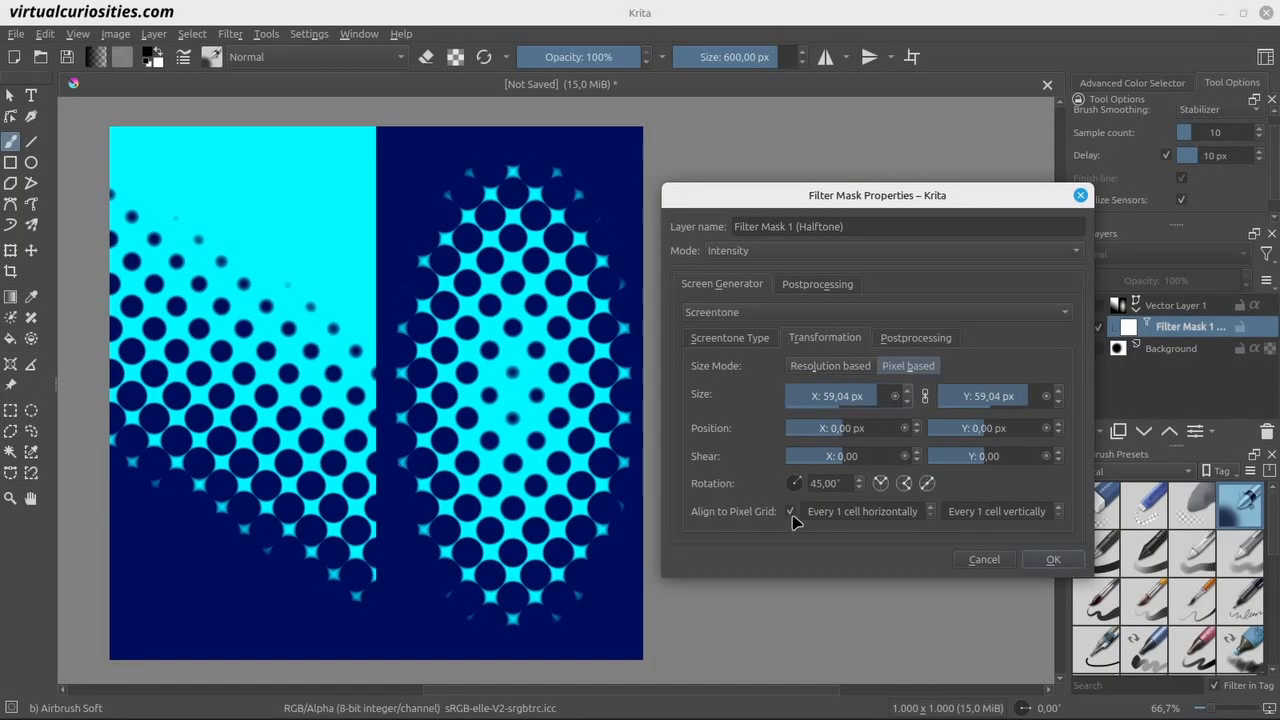
Step: Try a larger horizontal cell count for the pixel grid alignment, and return it to every 1 cell
click(845, 511)
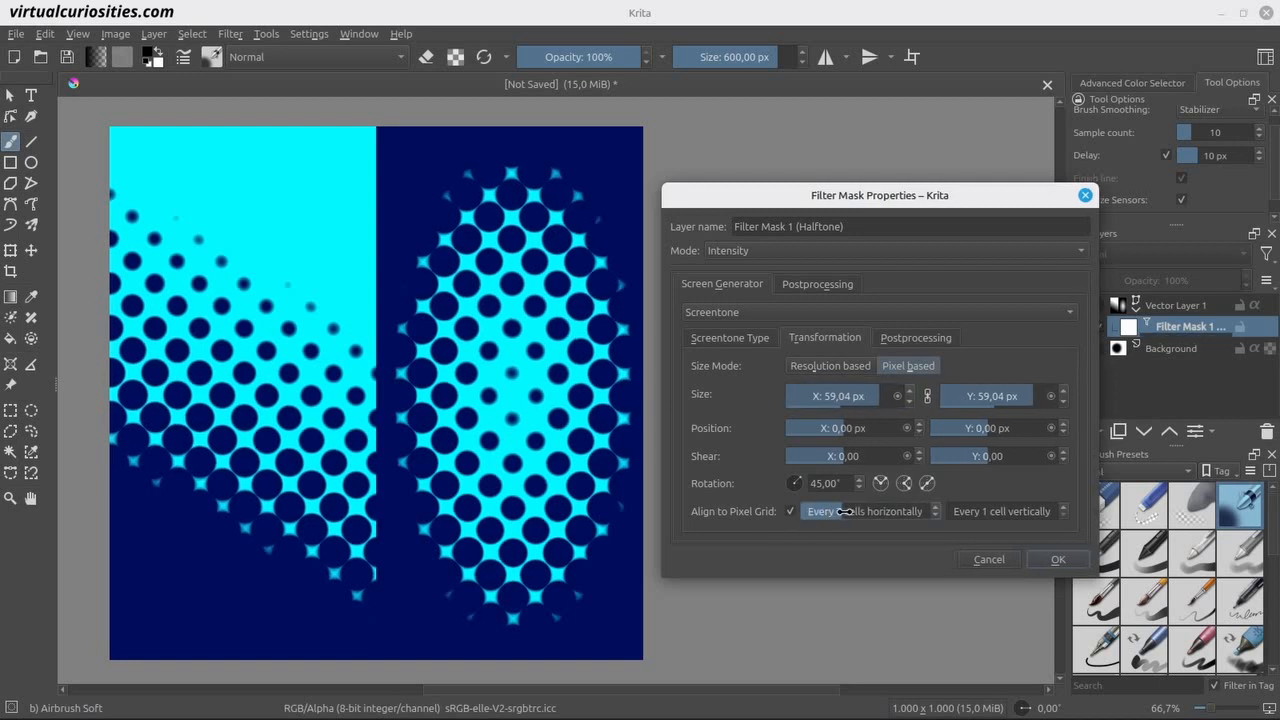
drag(845, 511, 795, 516)
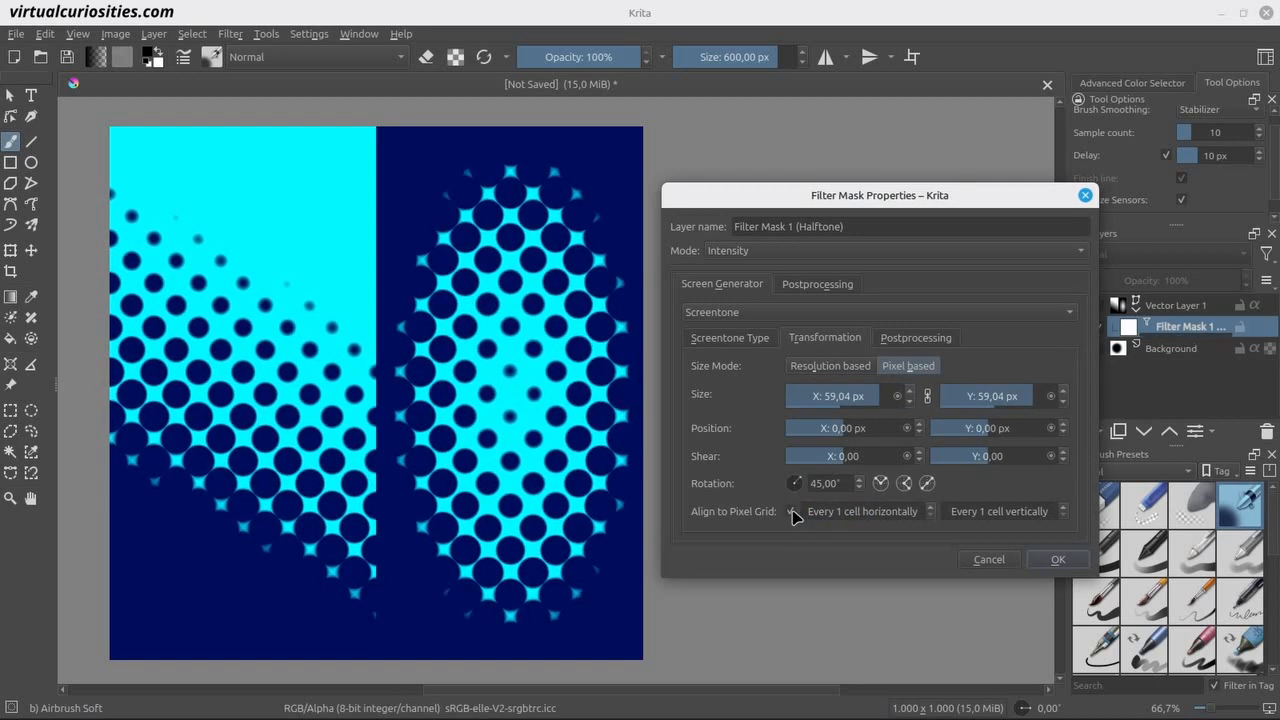
Step: Compare the Function Based and None equalization options for the screentone, and return to Template Based
click(742, 342)
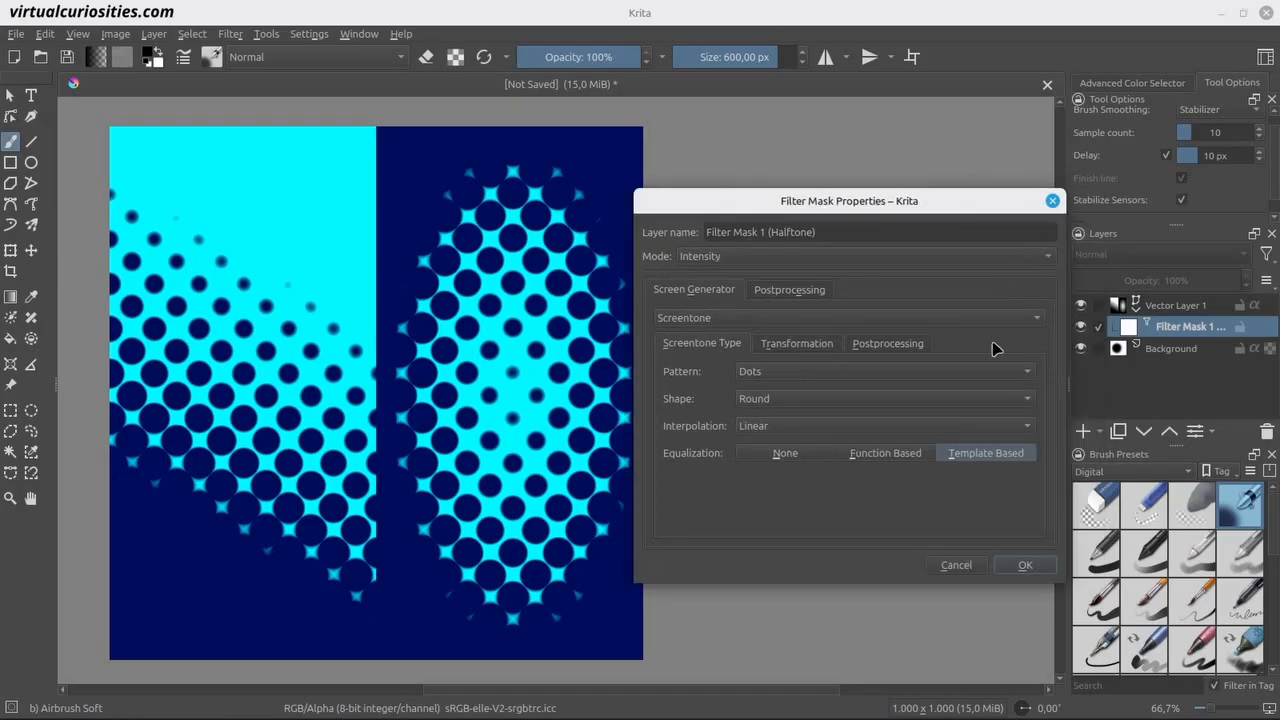
click(920, 456)
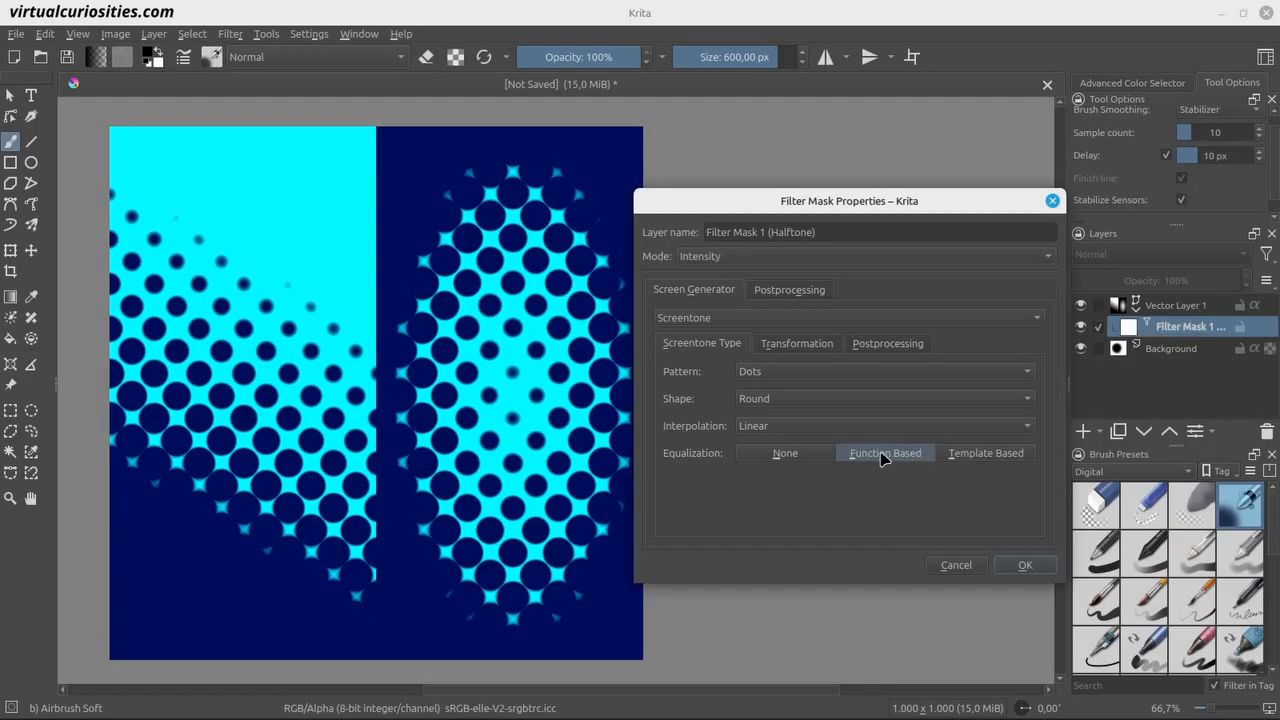
click(812, 453)
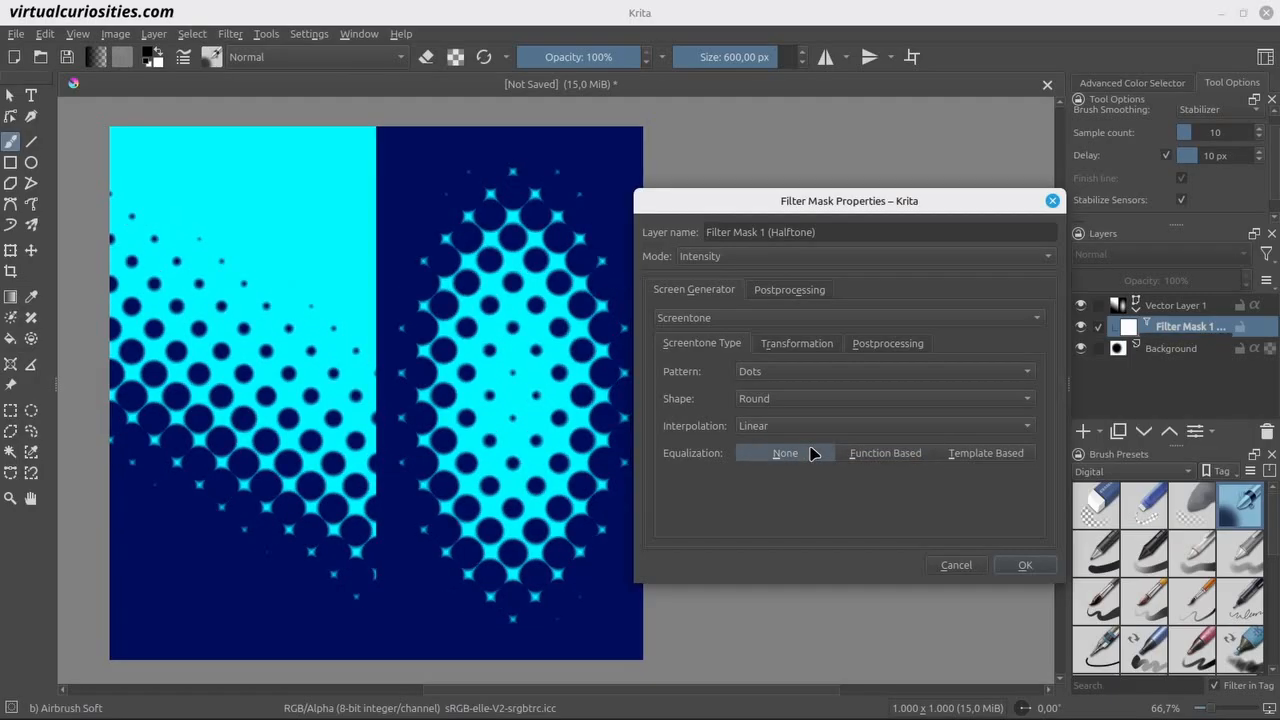
click(876, 455)
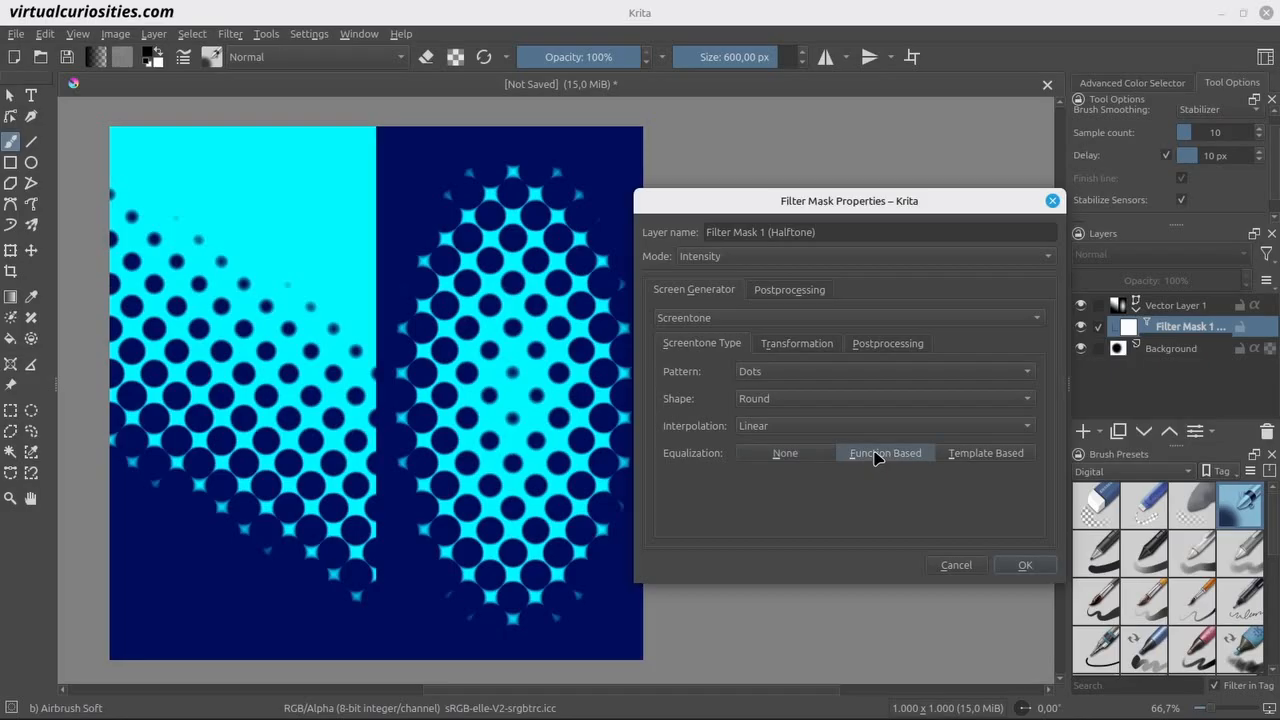
click(980, 455)
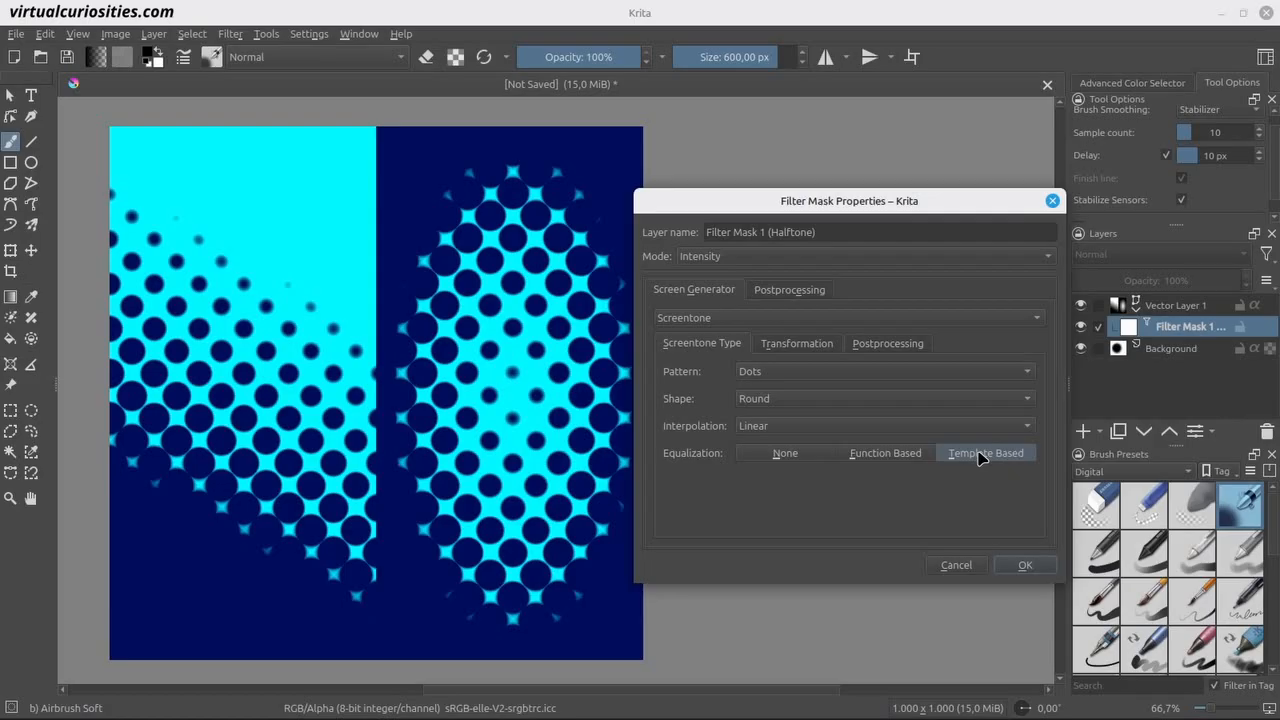
Step: Try the Ellipse (Legacy) dot shape for the screentone, and switch the shape to Ellipse
click(963, 402)
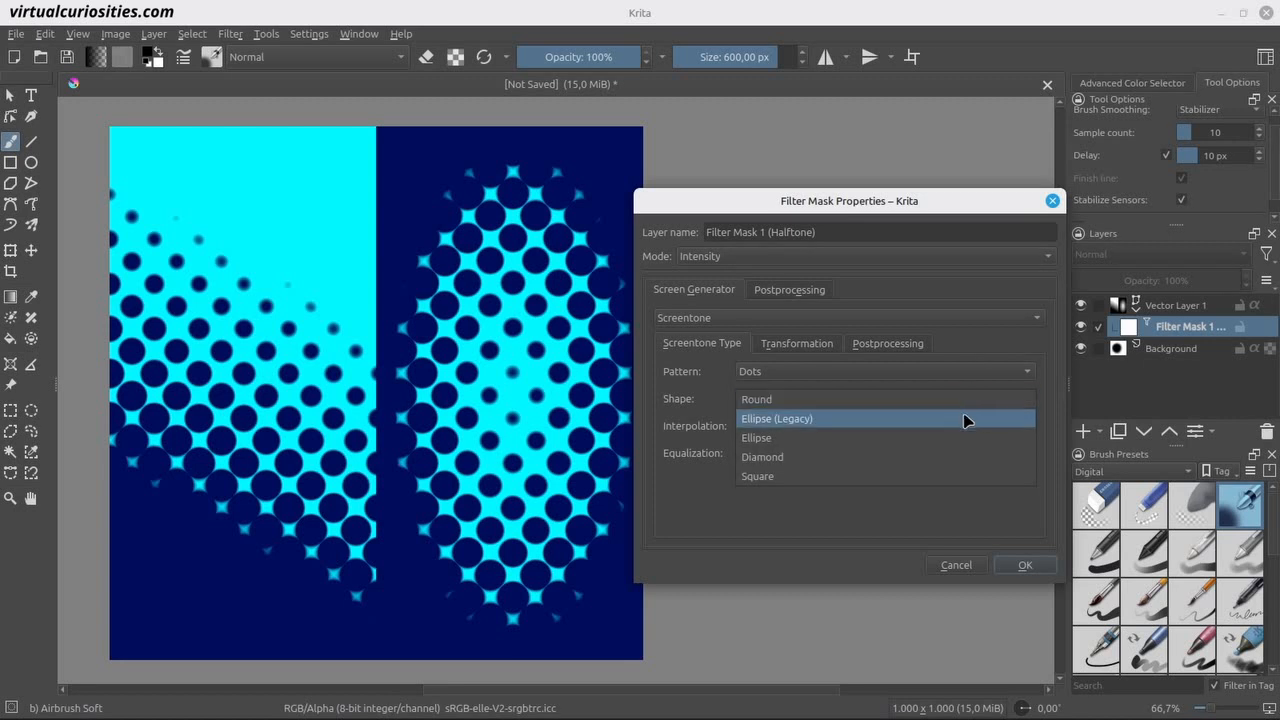
click(966, 419)
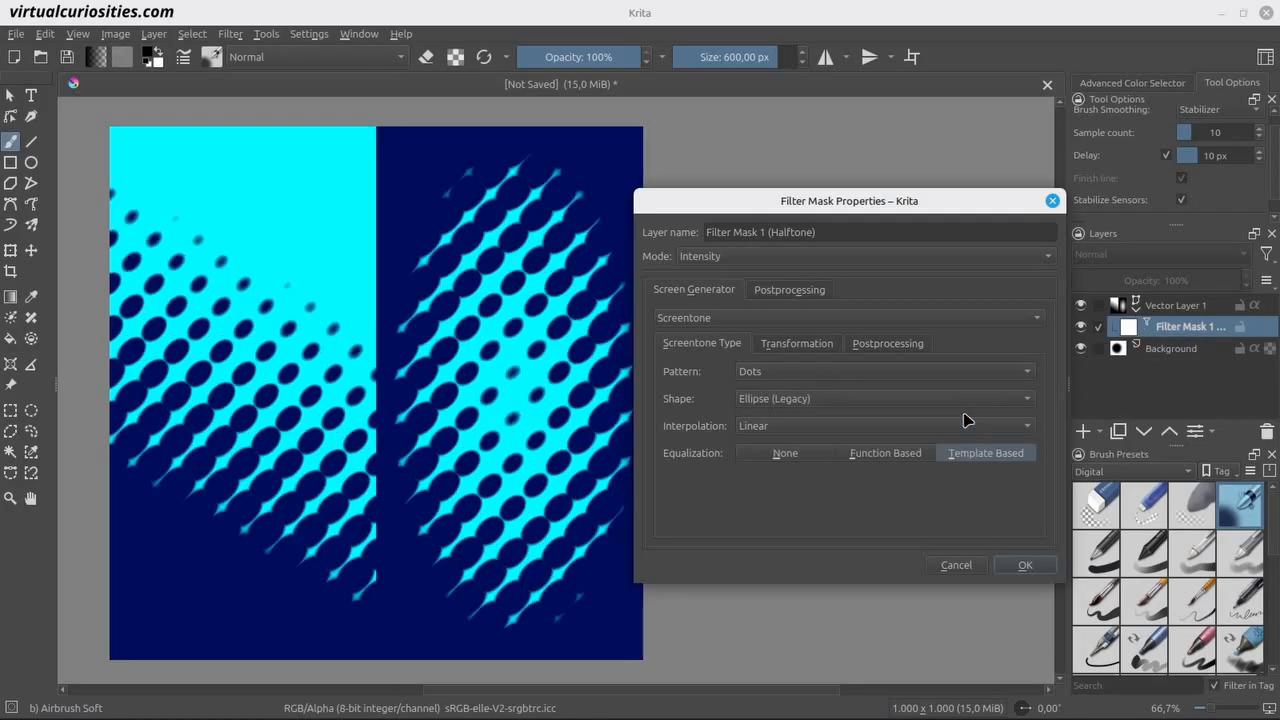
click(946, 406)
click(951, 417)
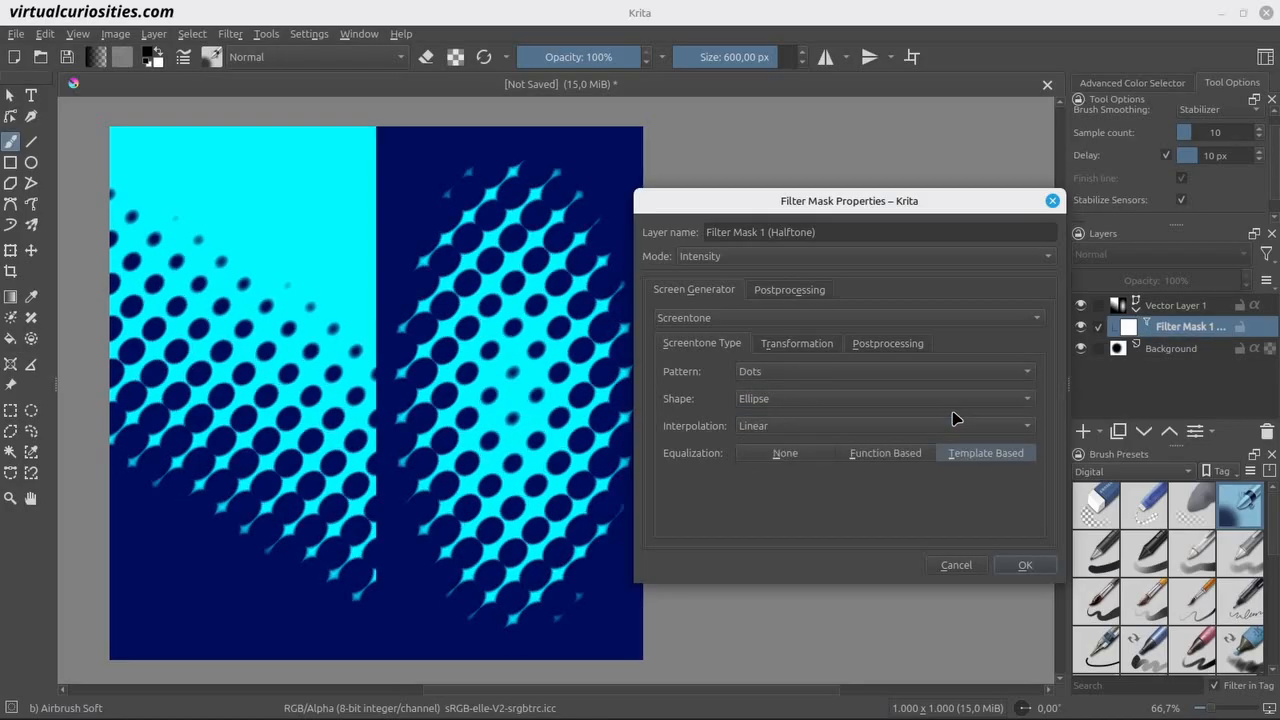
Step: Compare the Diamond and Square dot shapes for the screentone, ending on Diamond
click(953, 412)
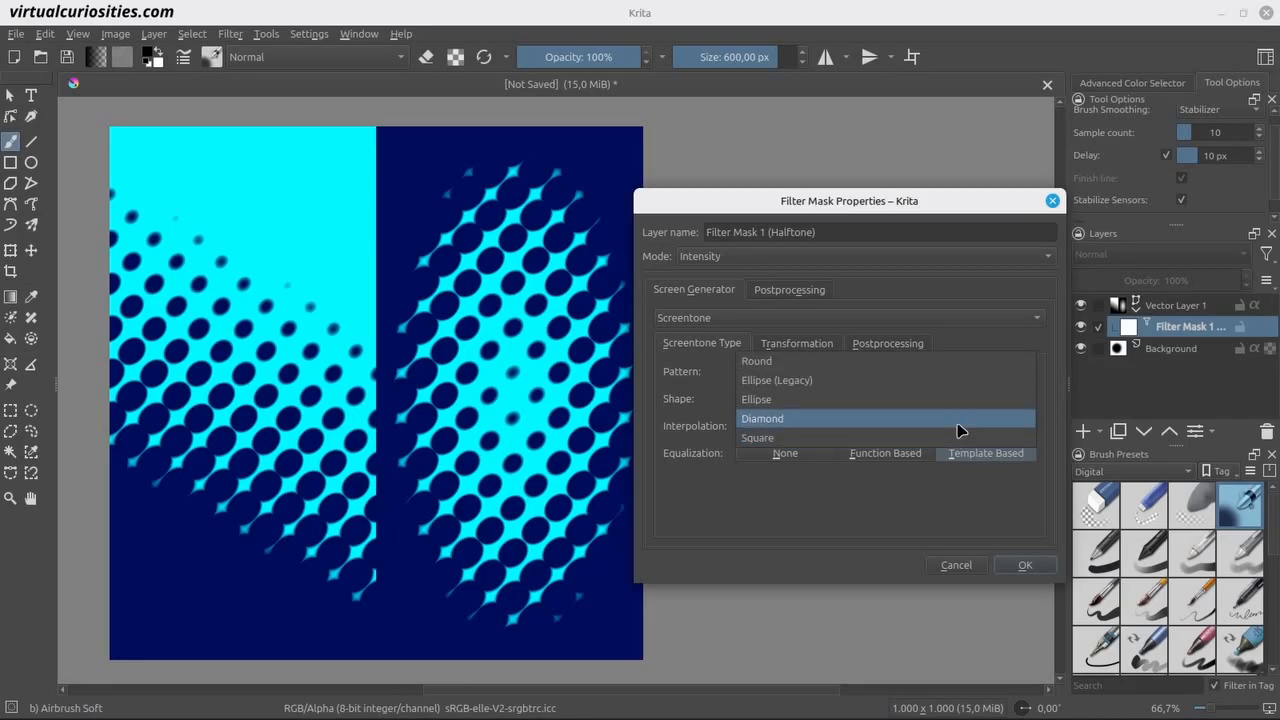
click(957, 424)
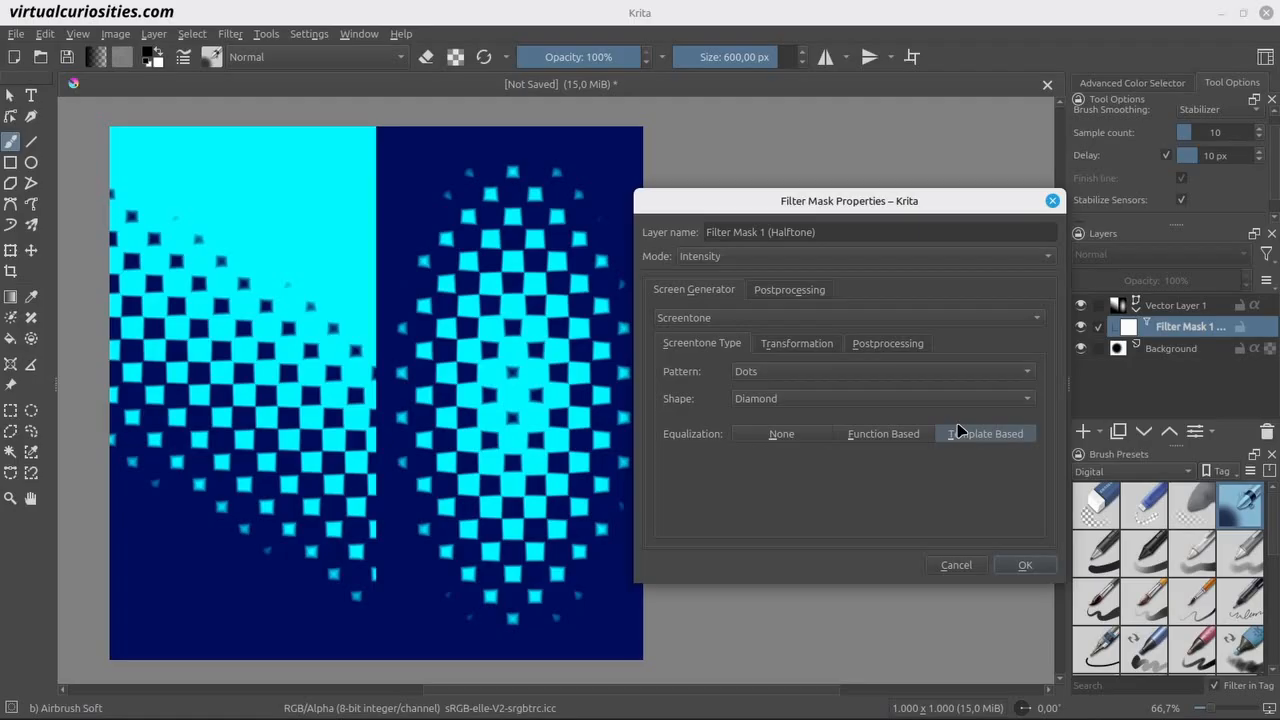
click(944, 400)
click(944, 420)
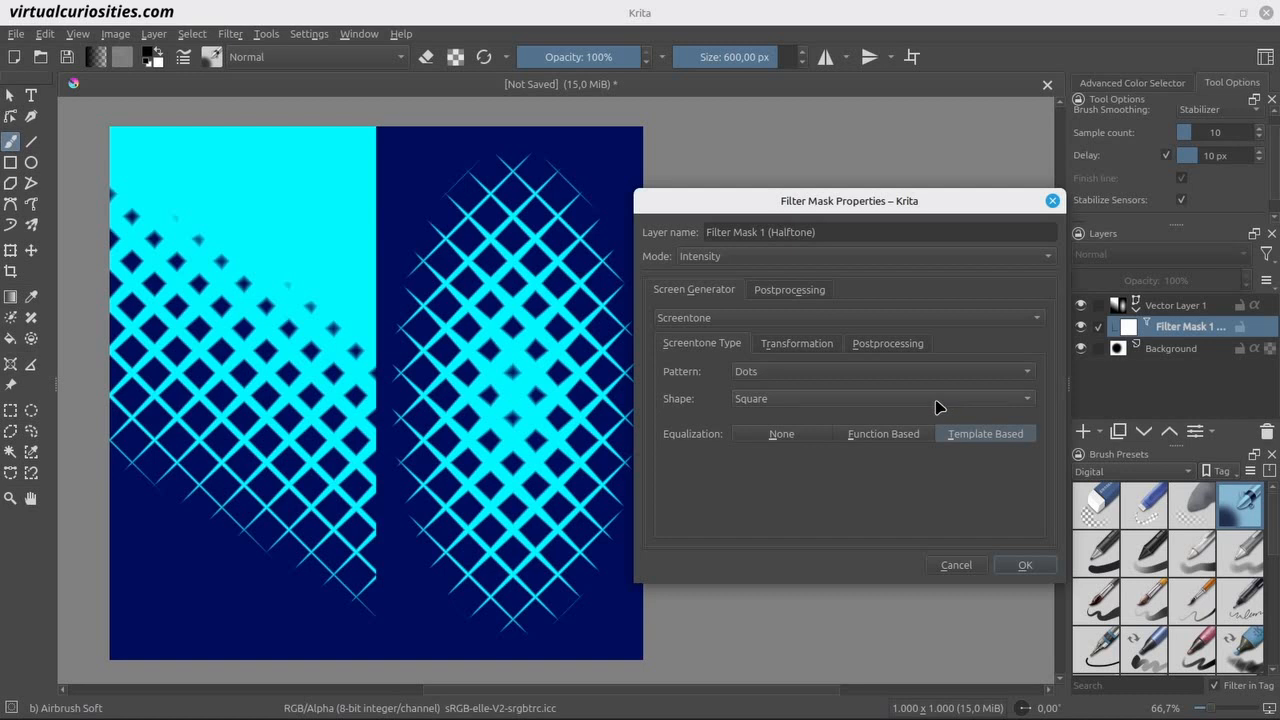
click(937, 406)
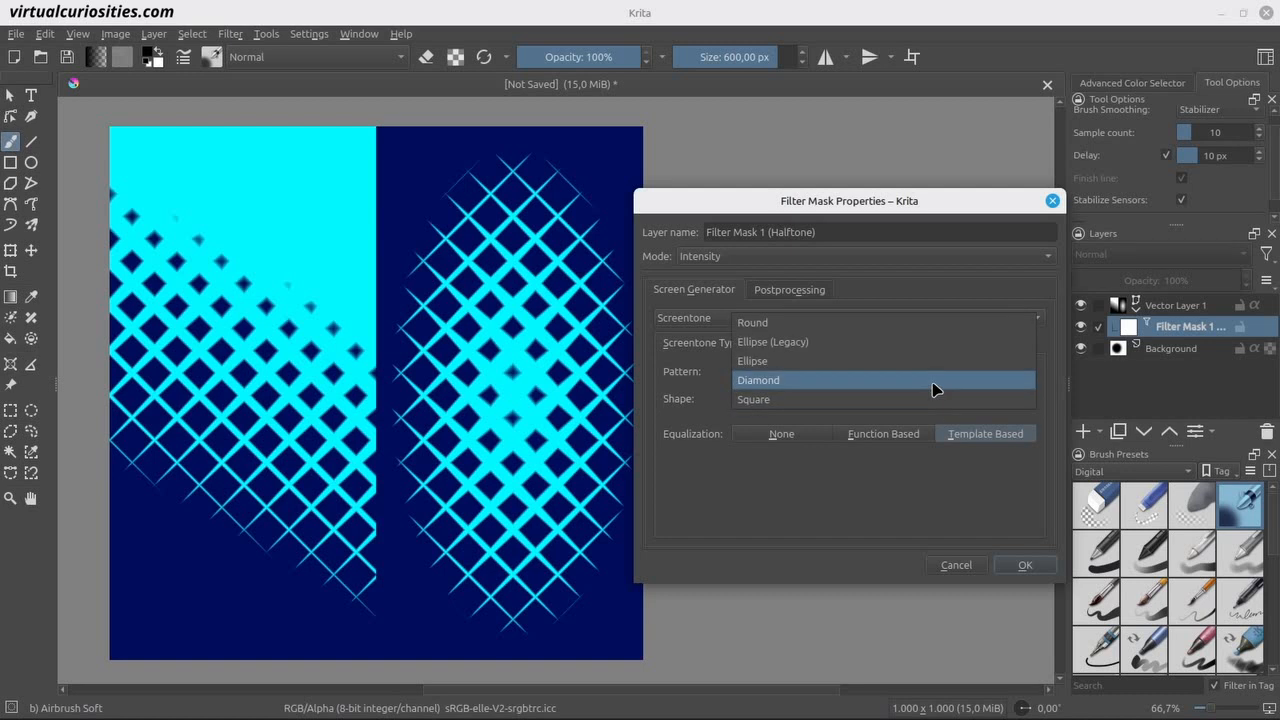
click(934, 388)
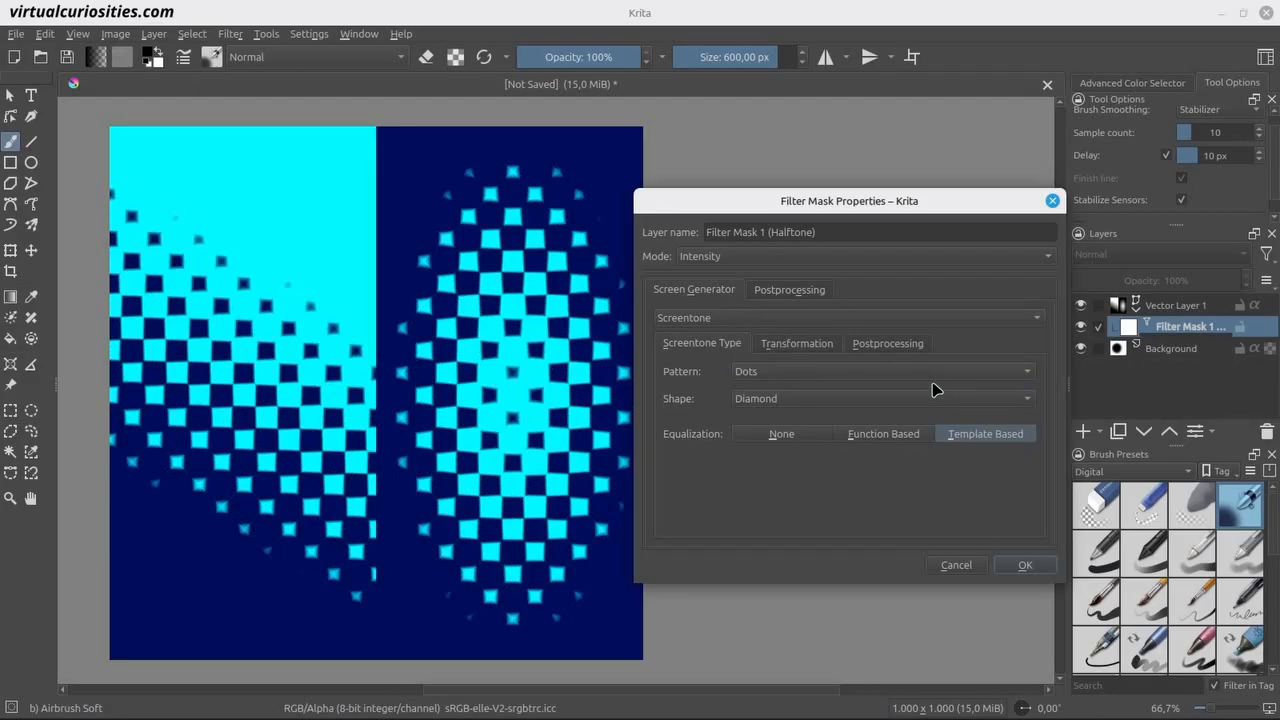
Step: Try a 0° screentone rotation with the Diamond and Square dot shapes, and return the rotation to 45°
click(829, 345)
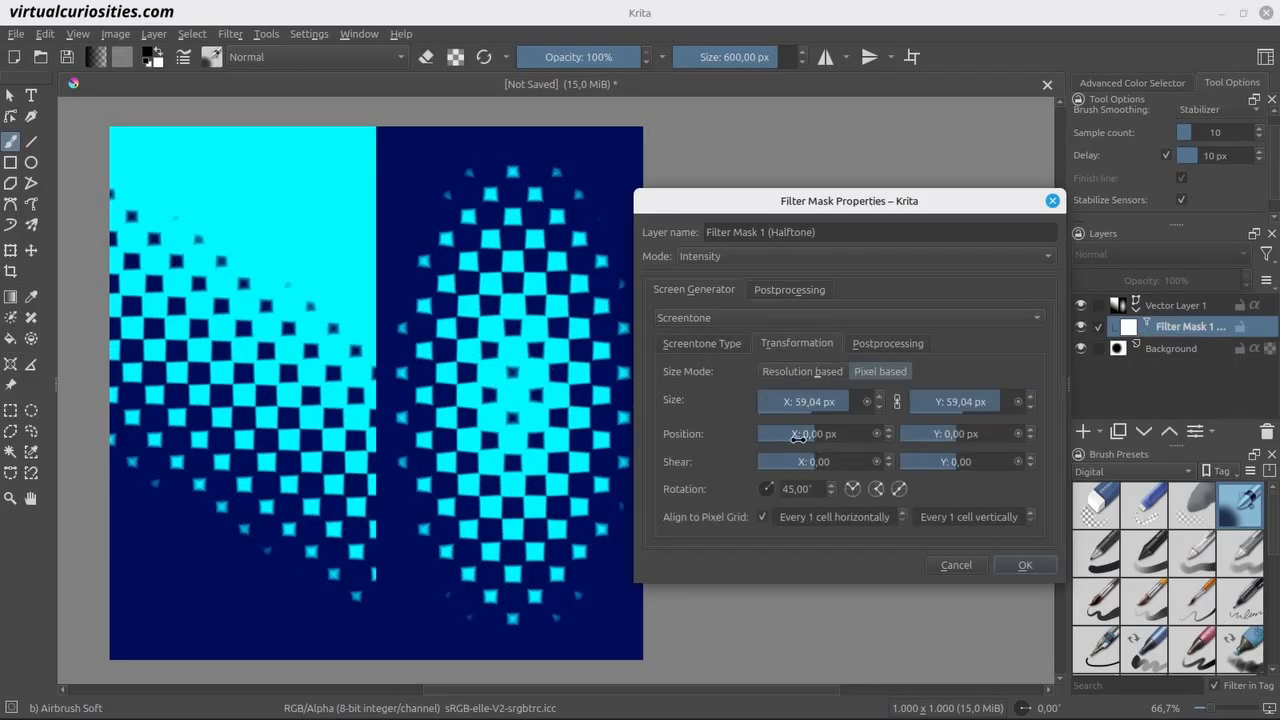
double_click(815, 487)
text(0)
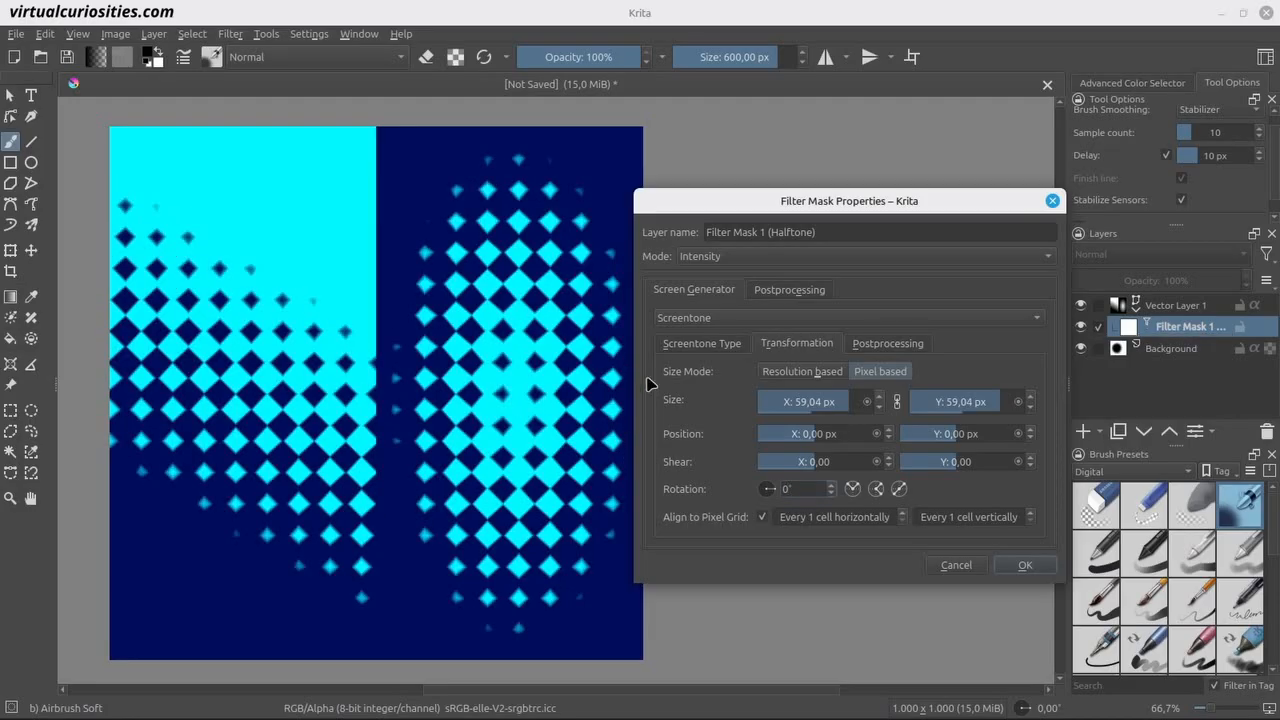
click(690, 346)
click(776, 400)
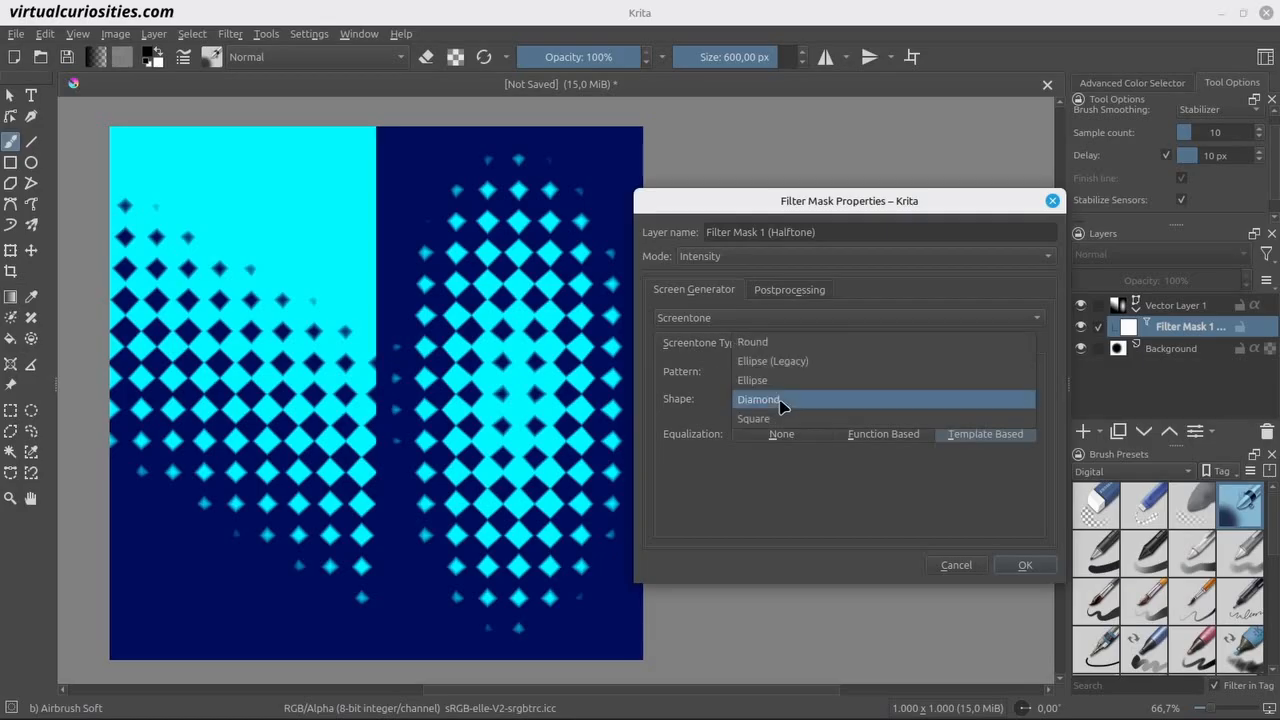
click(786, 419)
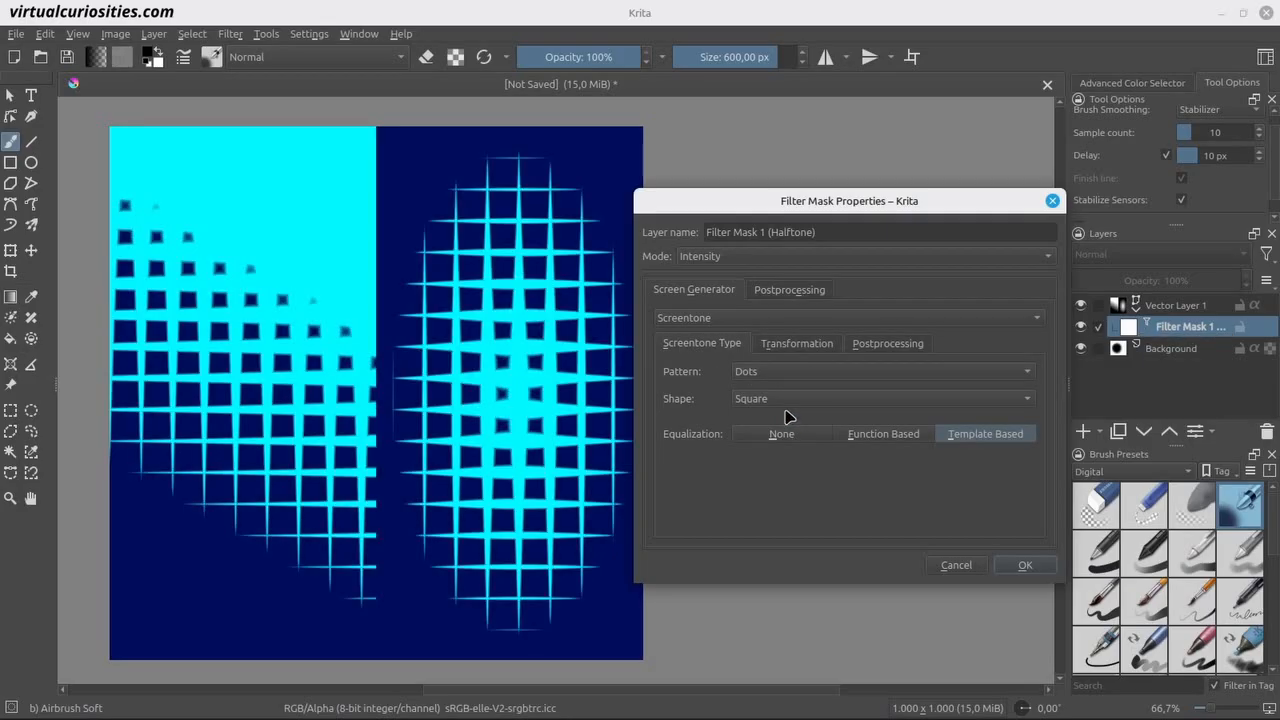
click(783, 344)
click(773, 485)
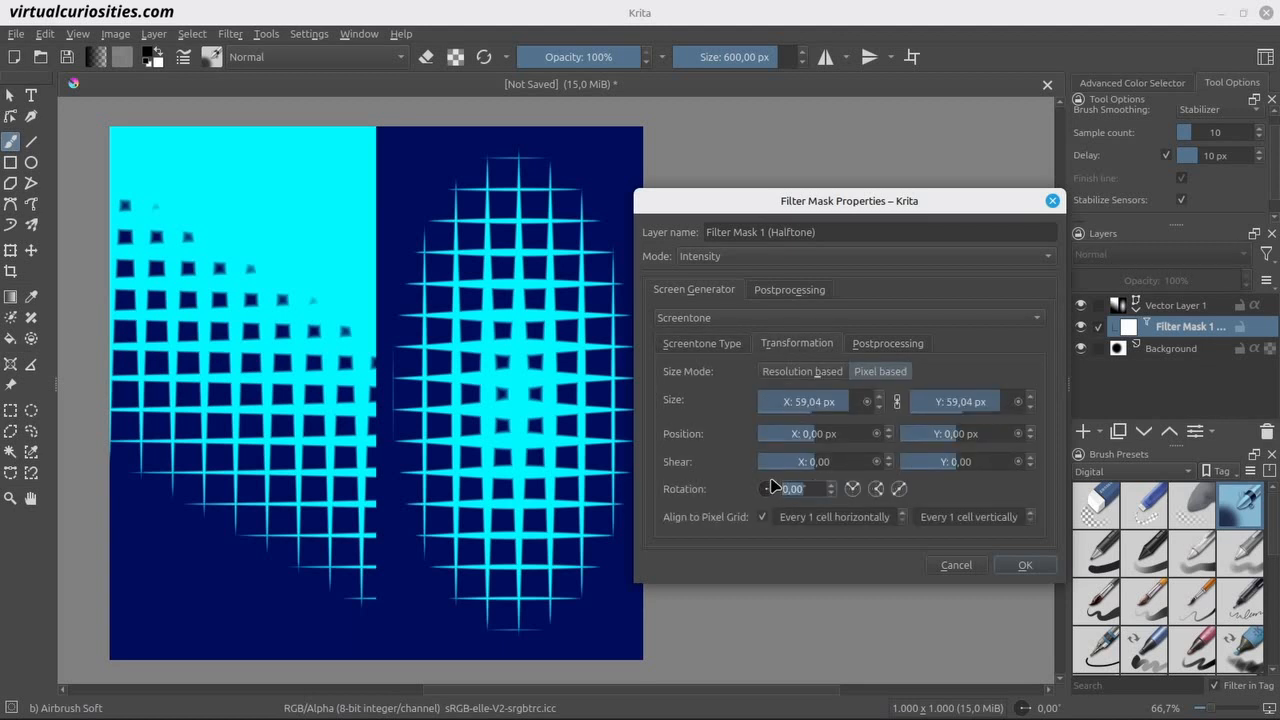
text(45)
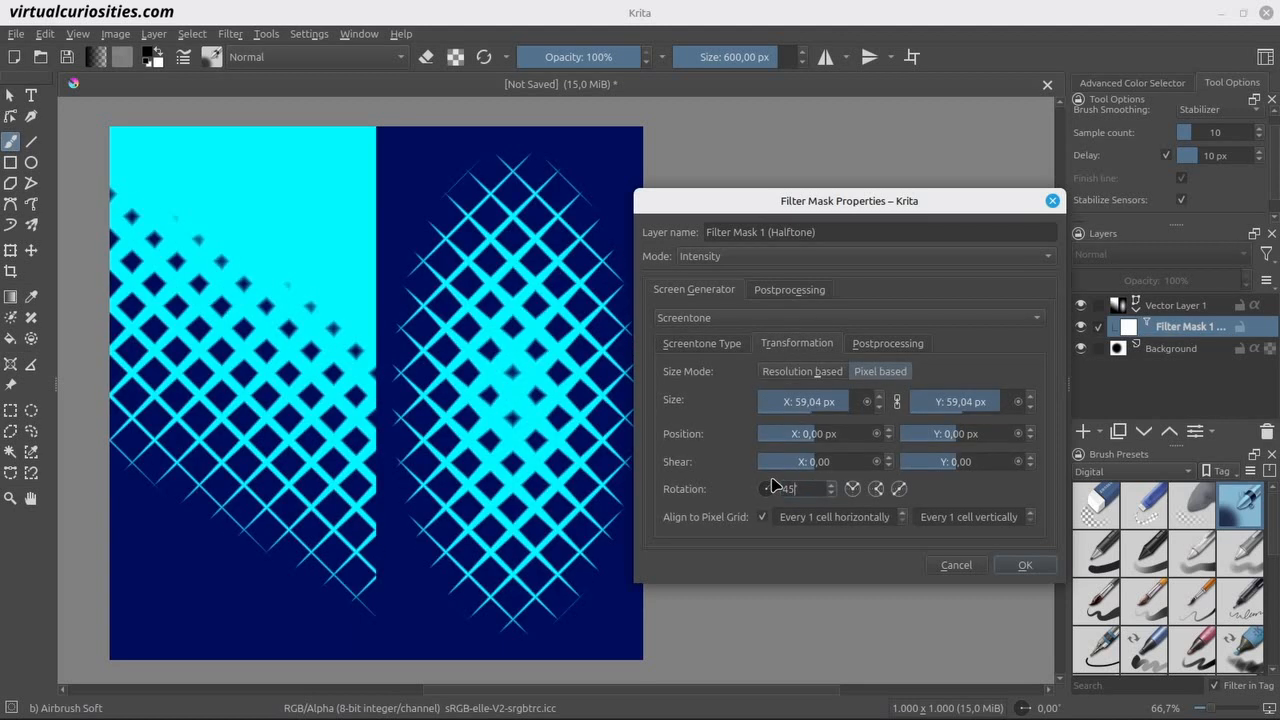
Step: Switch the screentone pattern from Dots to Lines
click(716, 344)
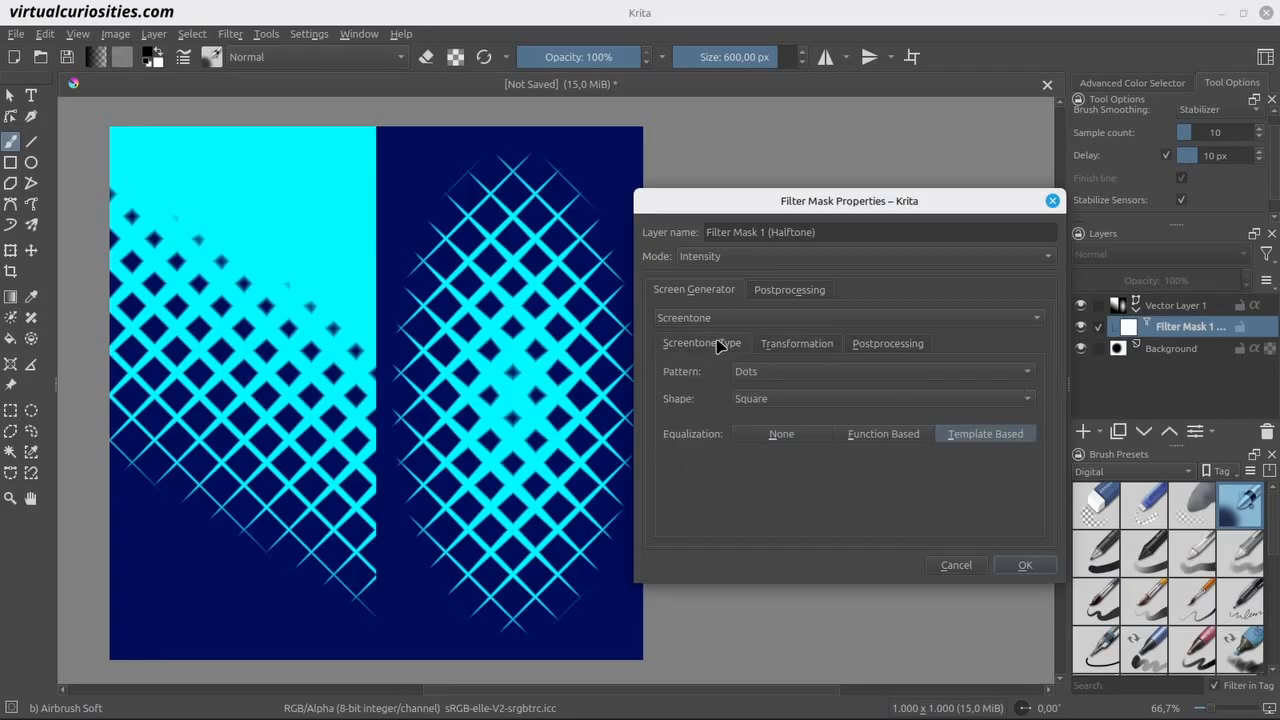
click(826, 376)
click(790, 391)
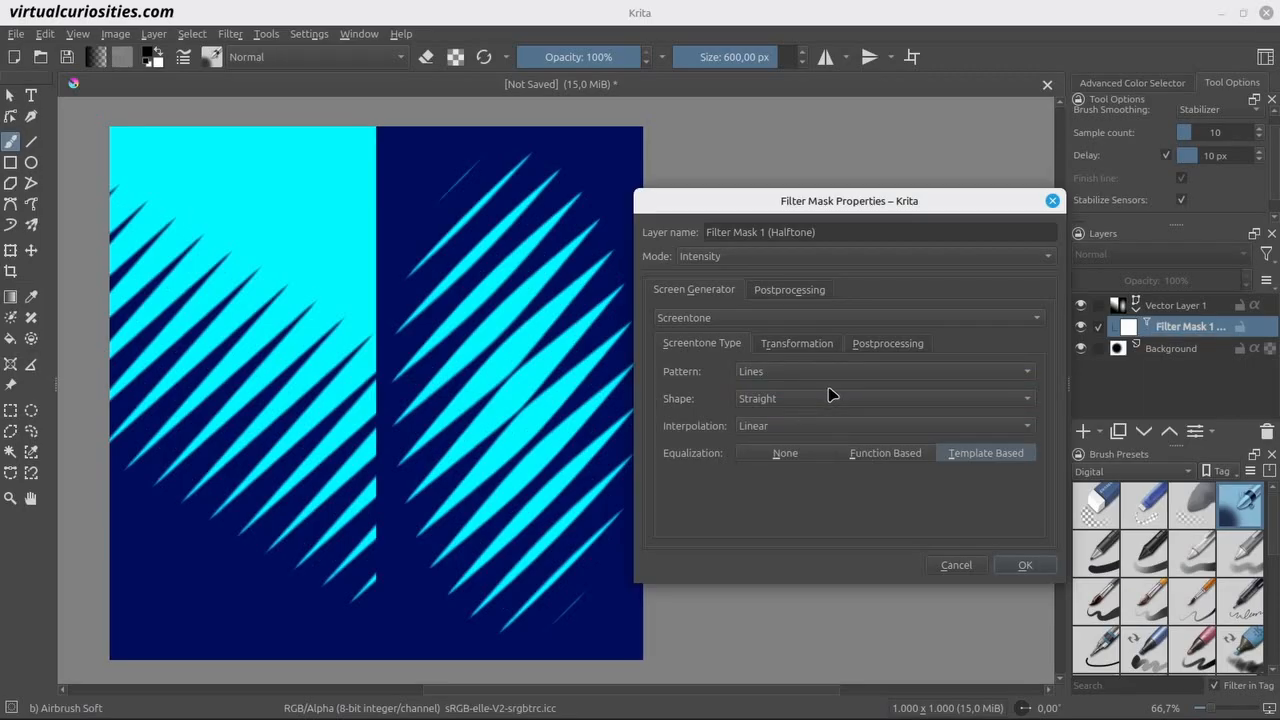
Step: Try a 90° rotation for the straight line screentone, and return it to 45°
click(803, 344)
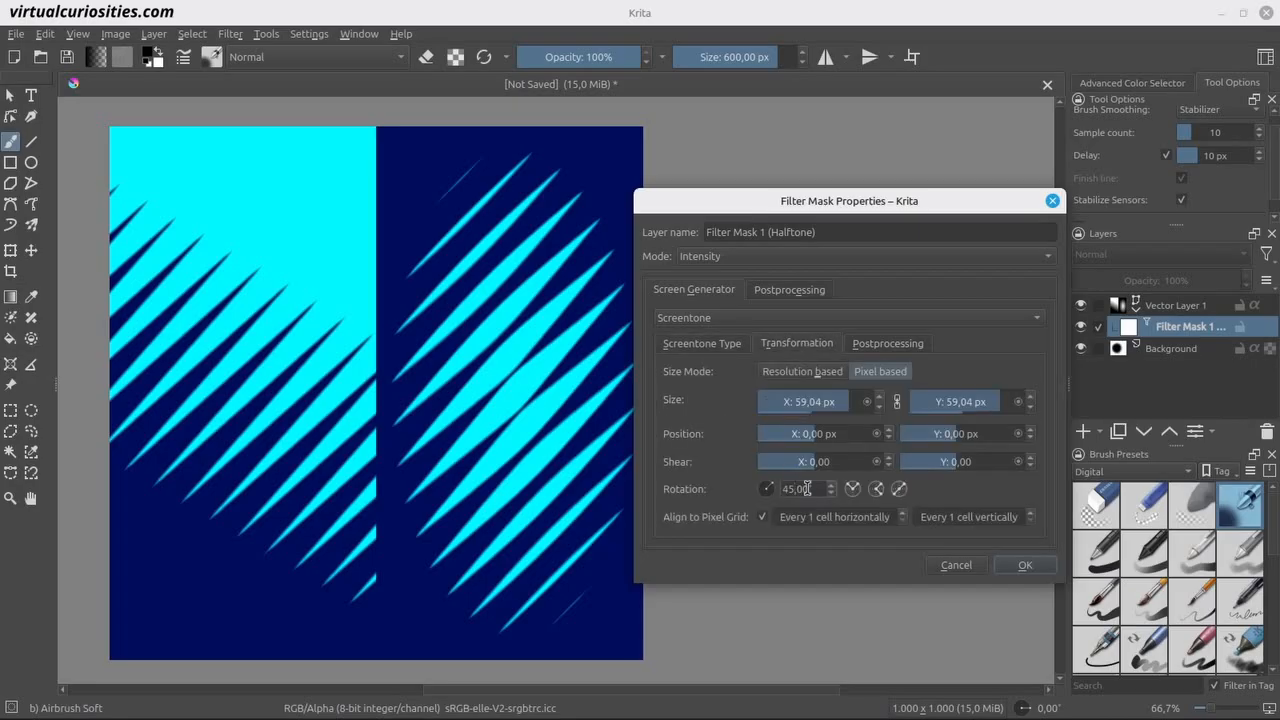
drag(810, 489, 767, 488)
text(090)
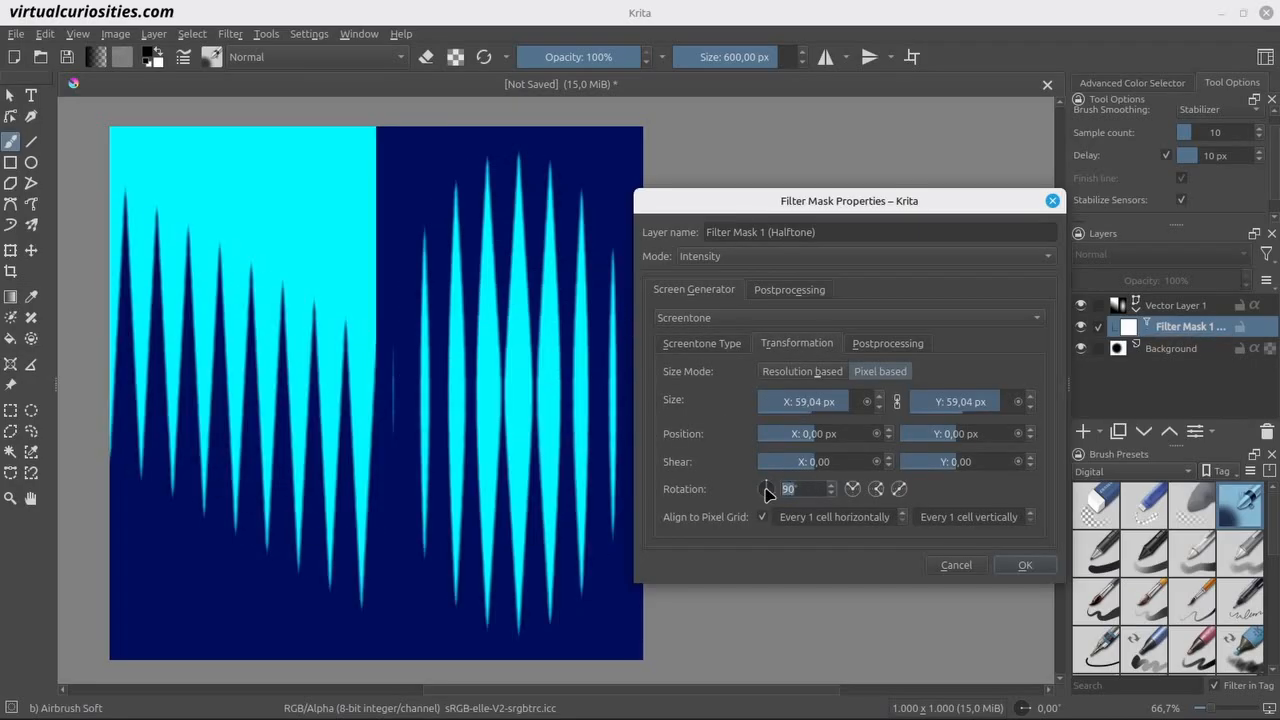
text(45)
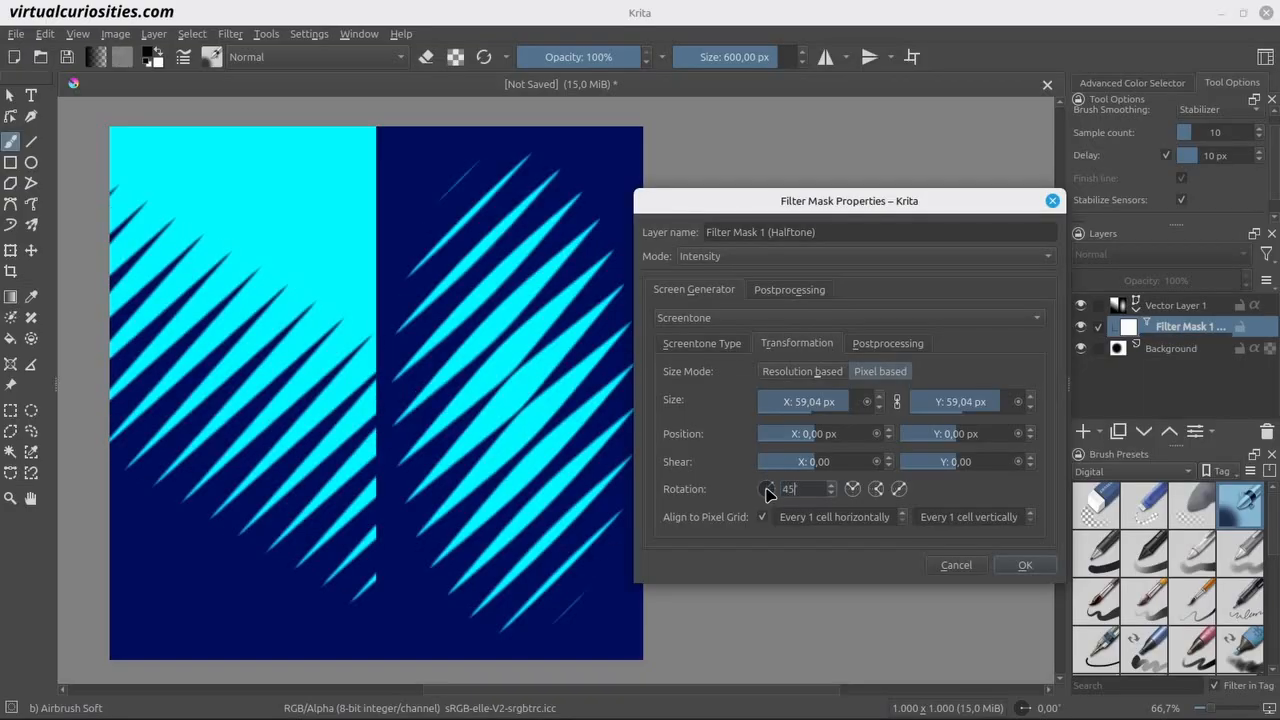
Step: Try the Sine Wave, Triangular Wave, Sawtooth Wave and Curtains shapes for the line screentone
click(722, 343)
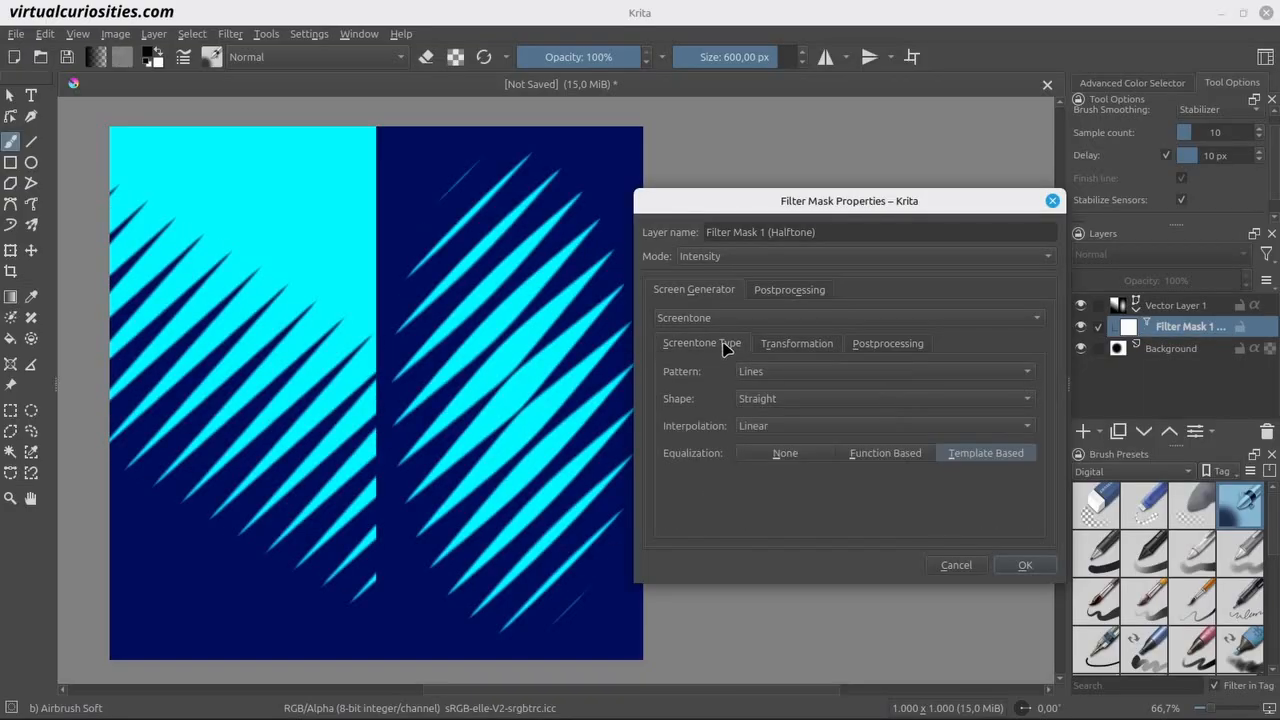
click(787, 399)
click(813, 421)
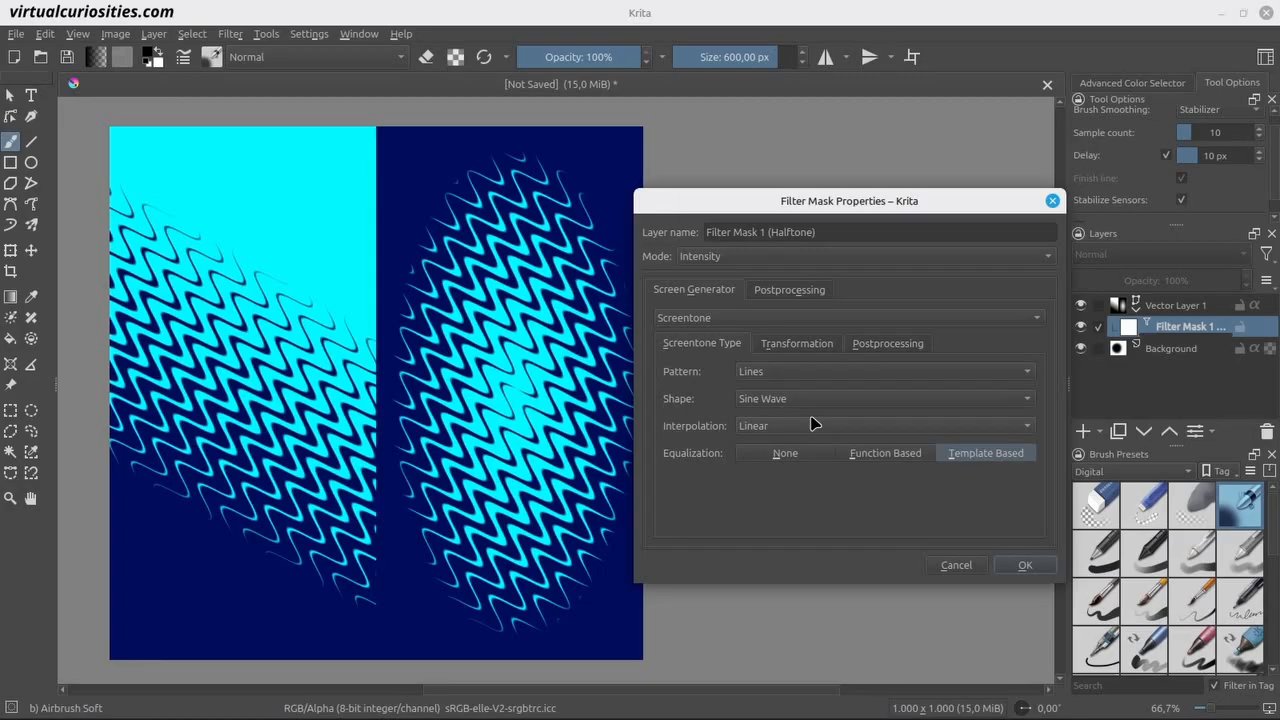
click(820, 403)
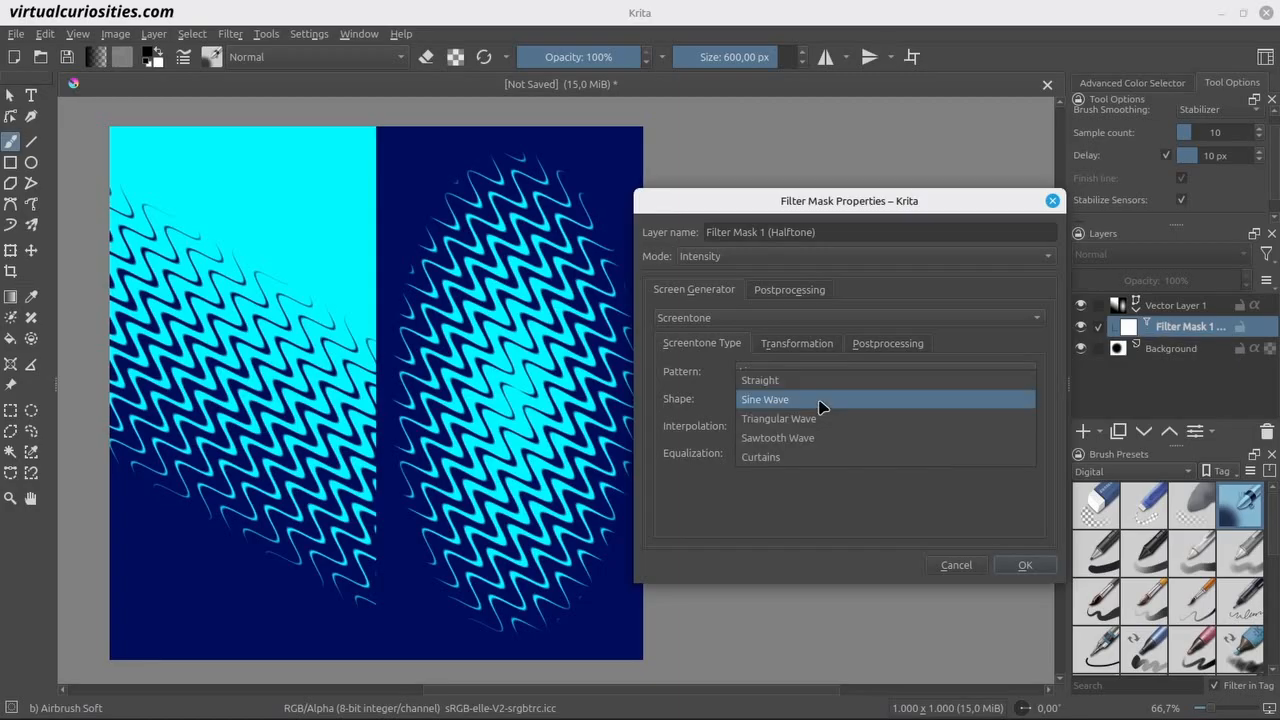
click(831, 418)
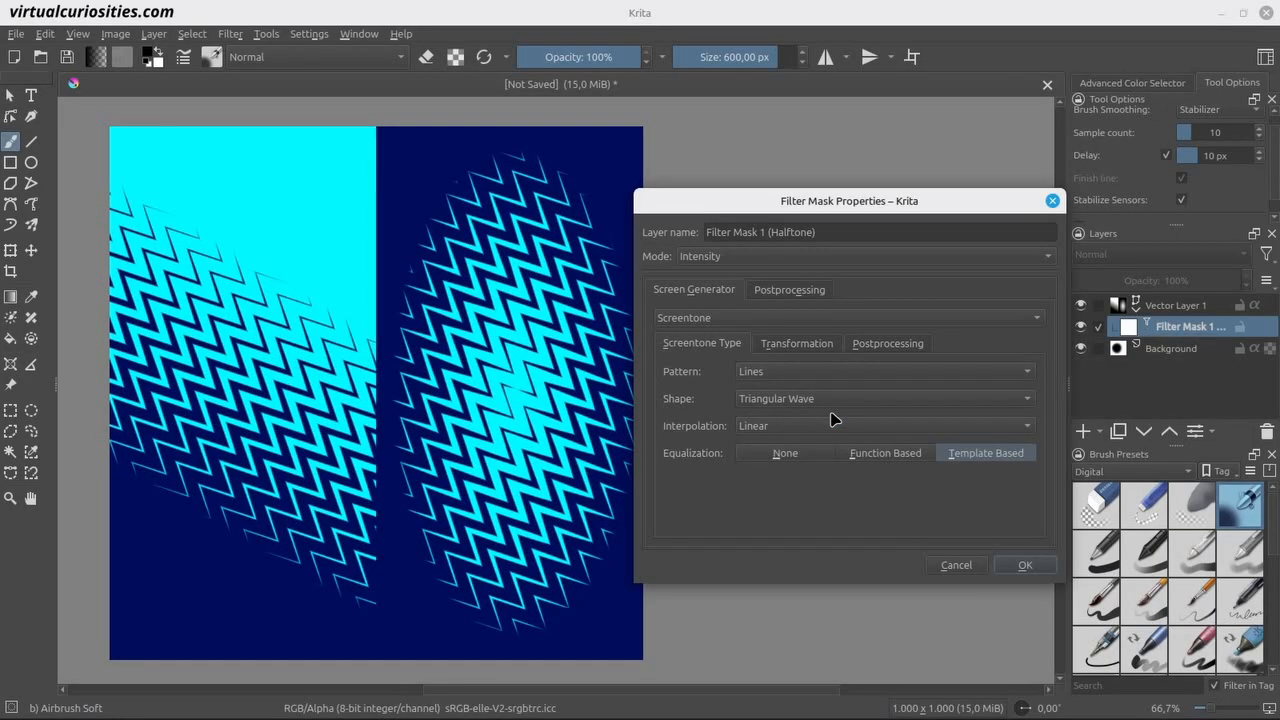
click(832, 405)
click(840, 416)
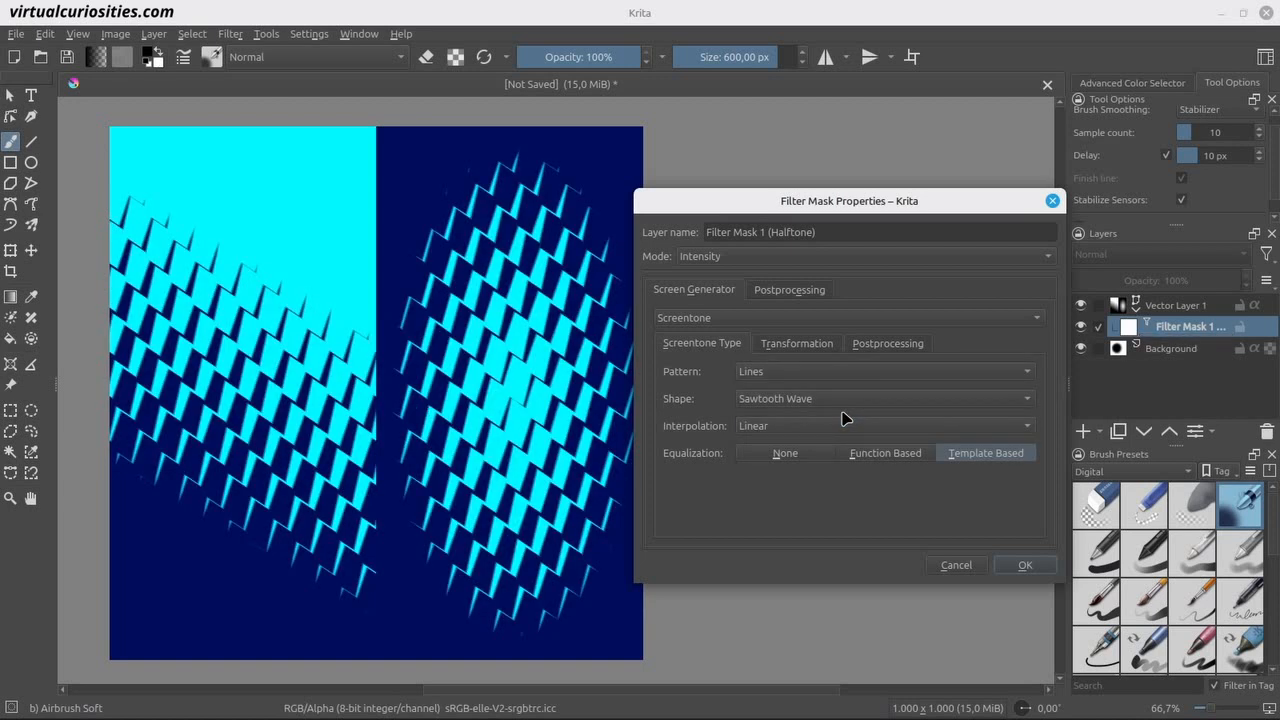
click(846, 407)
click(848, 420)
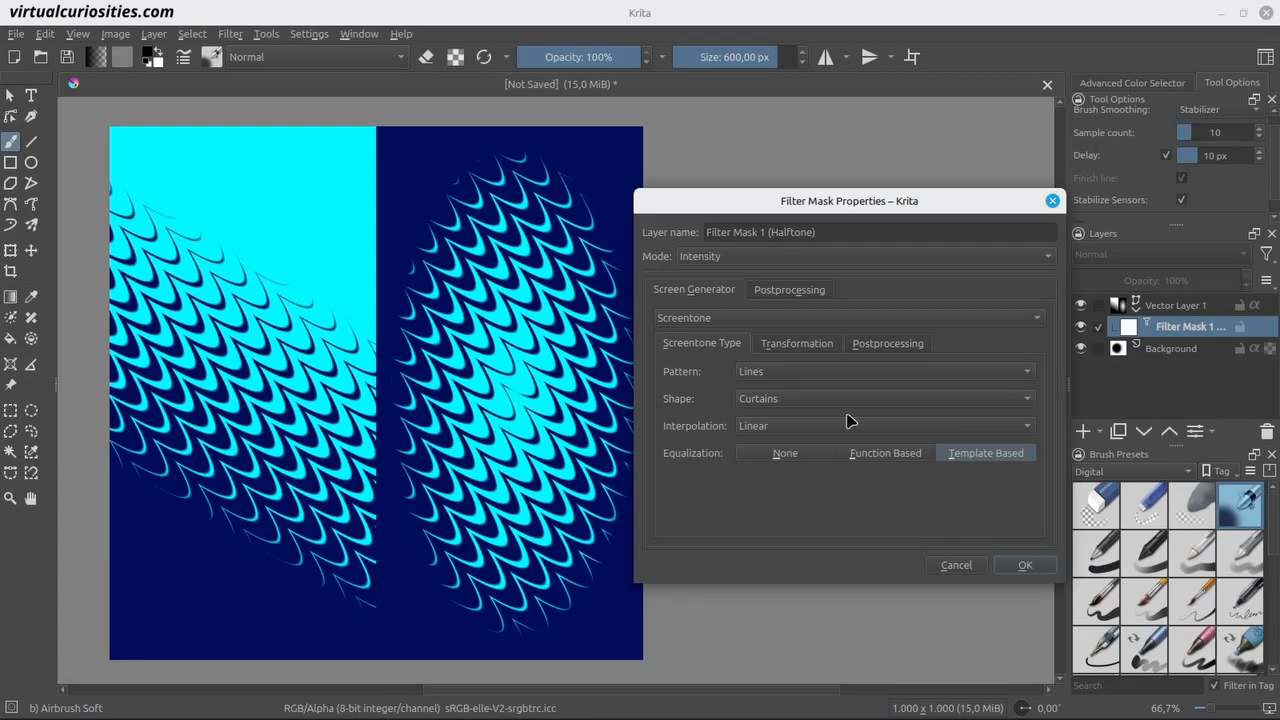
Step: Return the screentone pattern to Dots with the Round shape and accept the filter mask properties
click(848, 371)
click(846, 356)
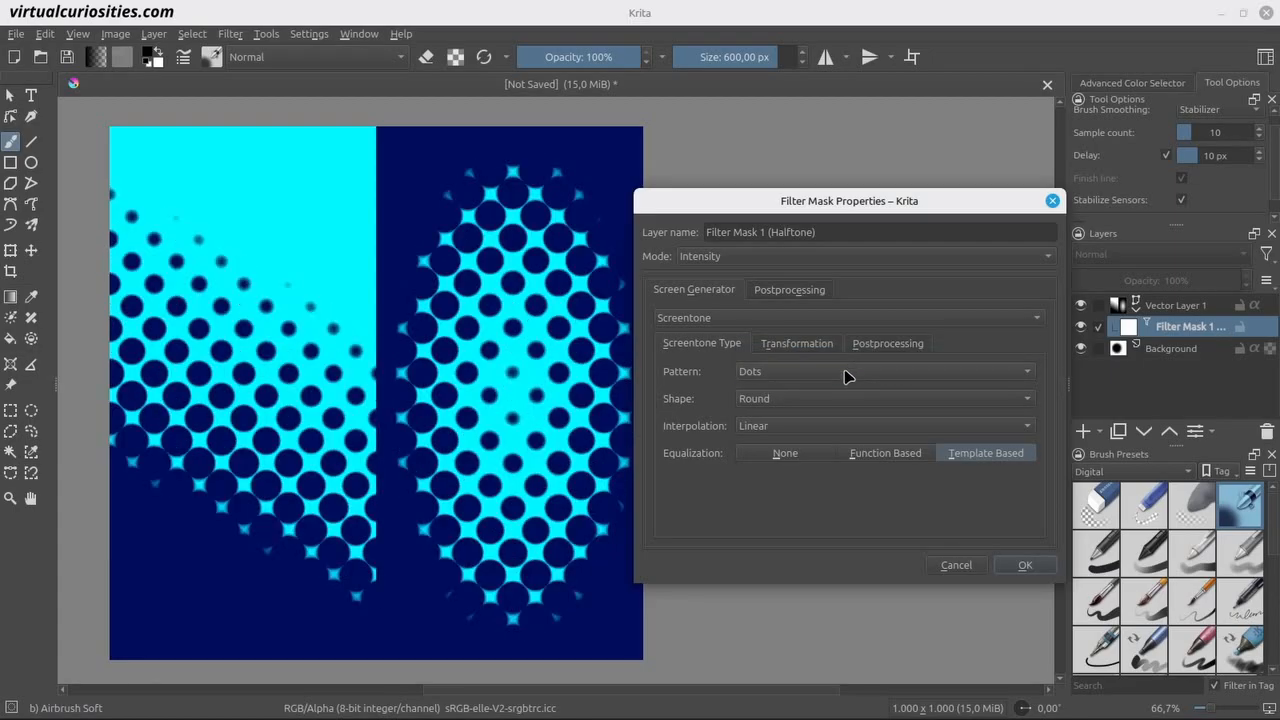
click(1028, 566)
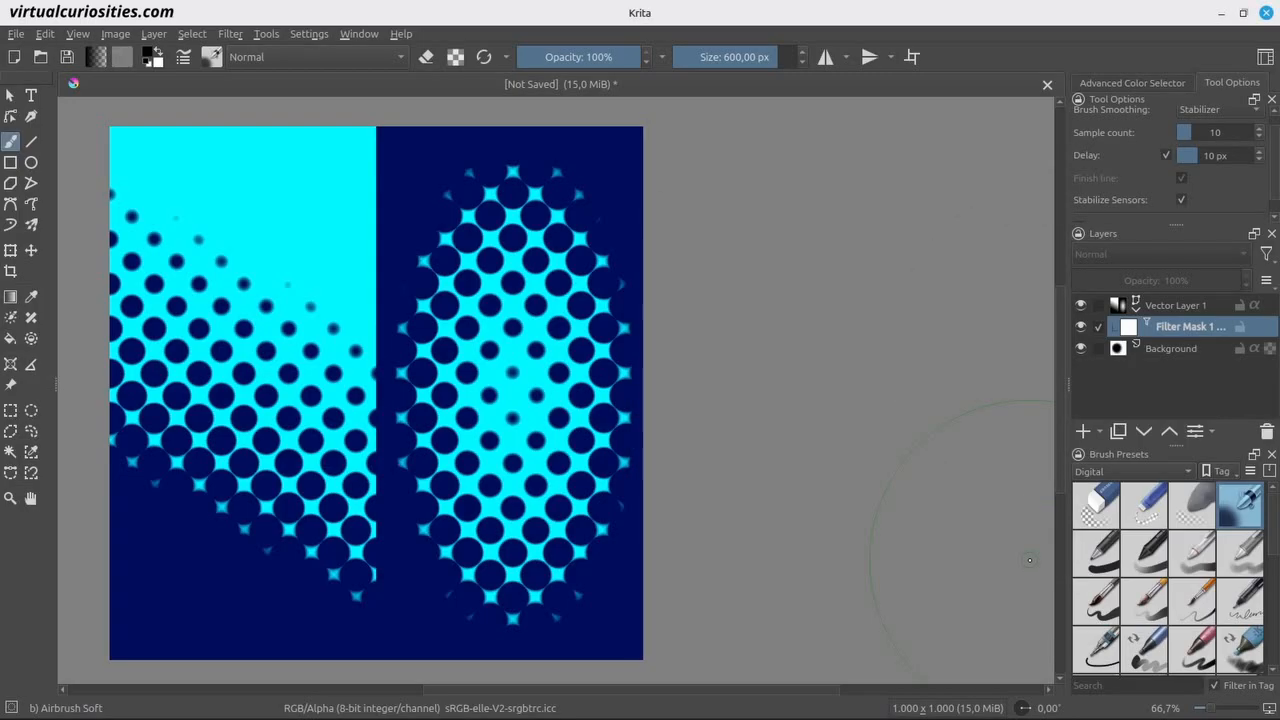
Step: Add a paint layer above Vector Layer 1 and cover the whole canvas with black
click(1077, 433)
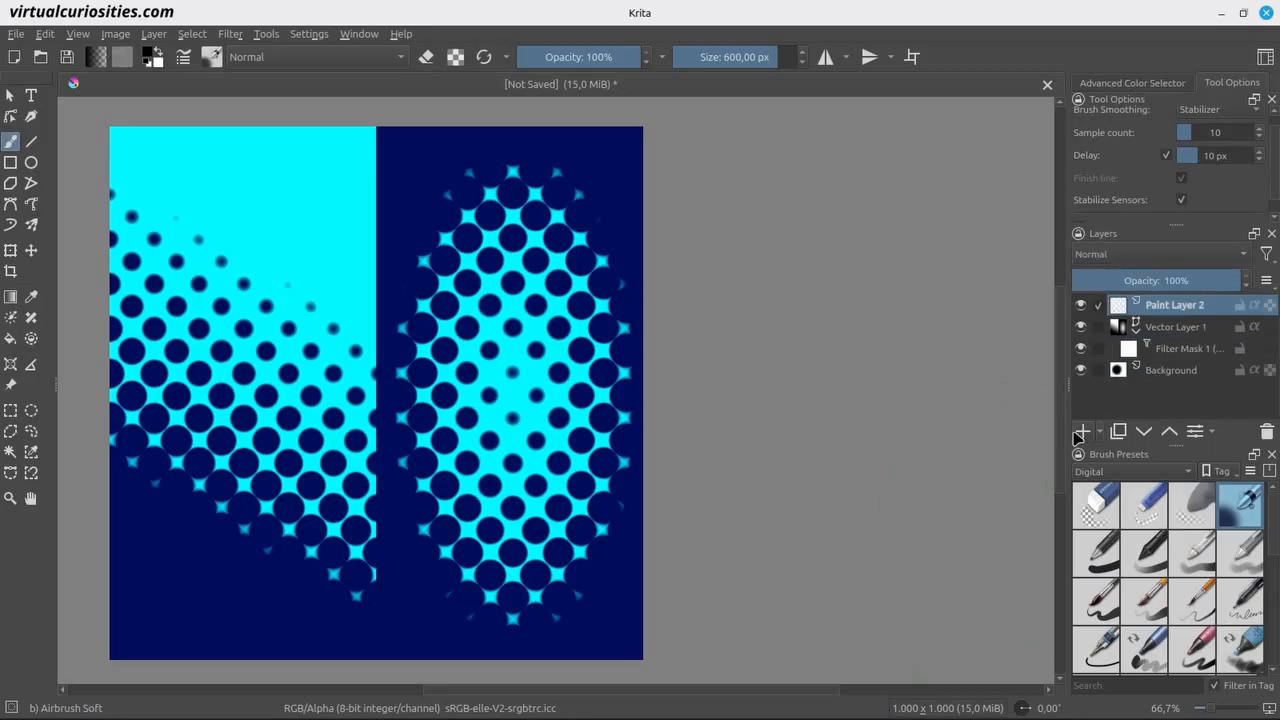
click(1096, 553)
click(1132, 83)
drag(716, 57, 771, 57)
mouse_move(600, 155)
mouse_down()
mouse_move(206, 571)
mouse_move(560, 420)
mouse_up()
Step: Airbrush soft white spots in the middle and upper-right corner of the black layer with the 600 px Airbrush Soft
click(1144, 158)
click(1240, 506)
mouse_move(388, 325)
mouse_down()
mouse_move(302, 387)
mouse_move(432, 403)
mouse_up()
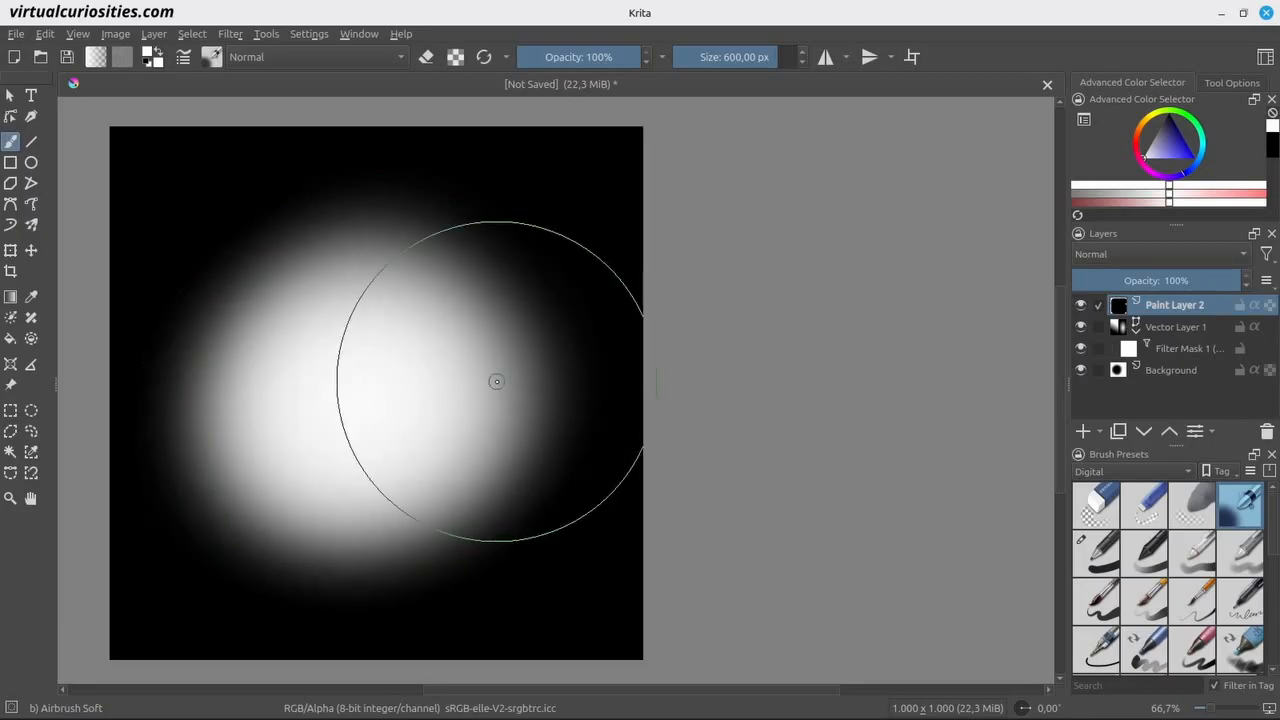
drag(616, 200, 759, 245)
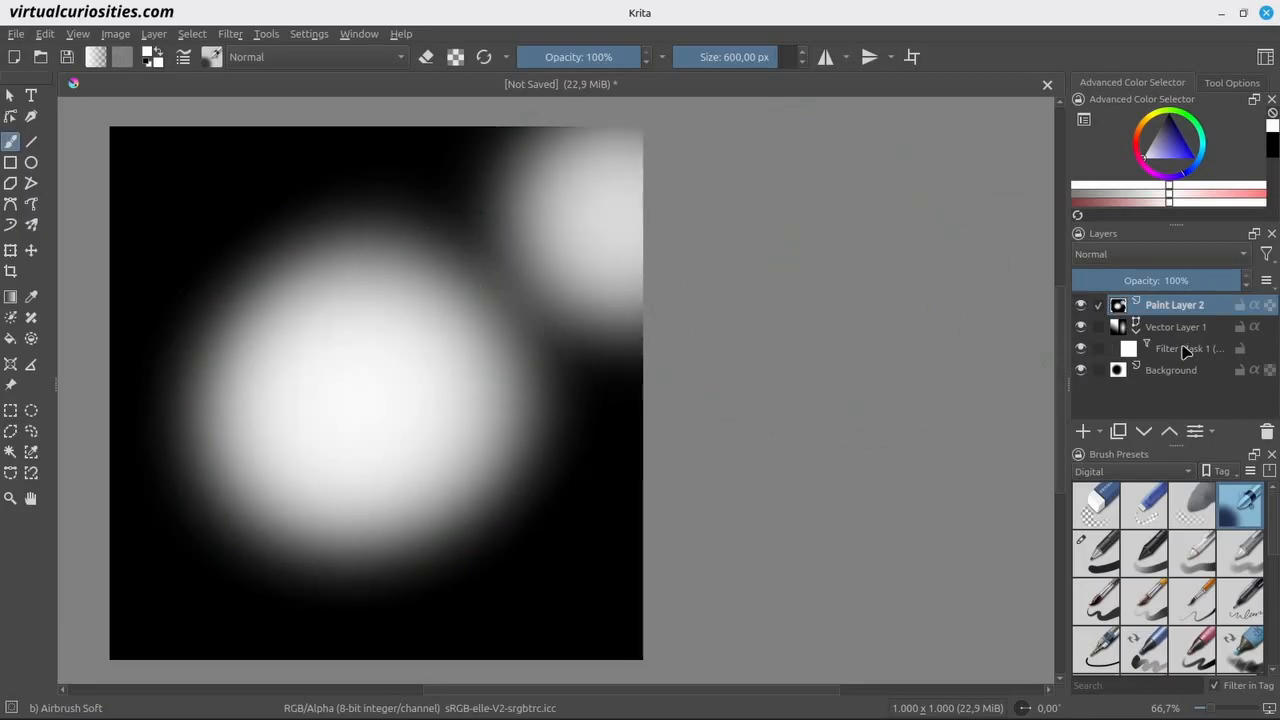
Step: Move the halftone filter mask onto Paint Layer 2 and airbrush more white toward the canvas's lower right
drag(1186, 352, 1200, 312)
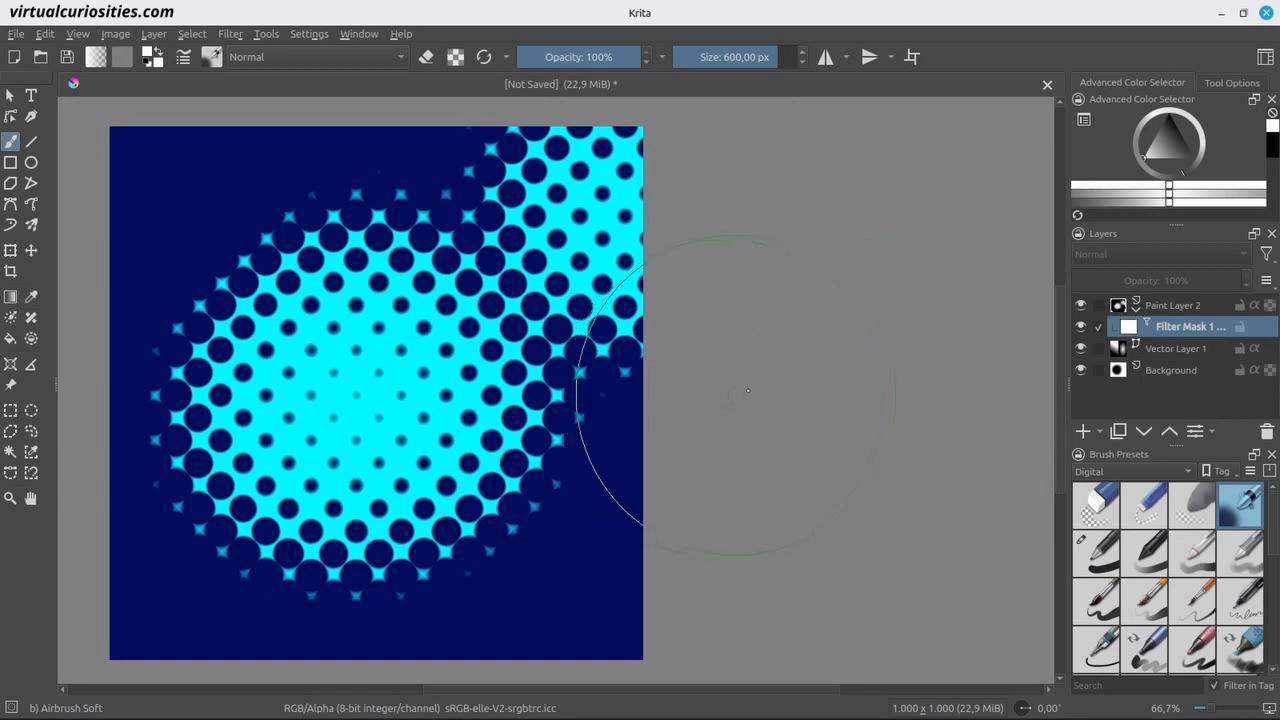
click(1170, 306)
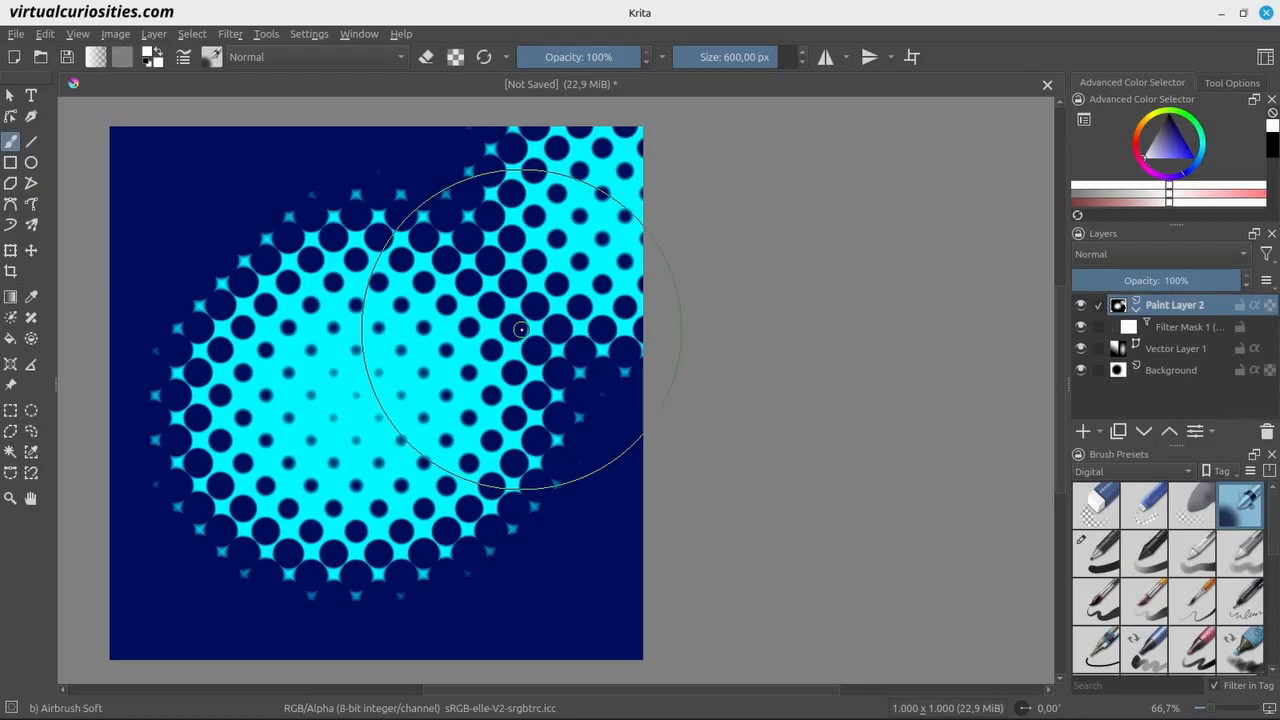
mouse_move(520, 329)
mouse_down()
mouse_move(379, 312)
mouse_move(369, 363)
mouse_move(505, 360)
mouse_move(536, 389)
mouse_move(509, 436)
mouse_move(532, 479)
mouse_move(574, 471)
mouse_up()
Step: Airbrush black over most of the white areas on Paint Layer 2, and add a soft light grey spot near the middle
click(1170, 112)
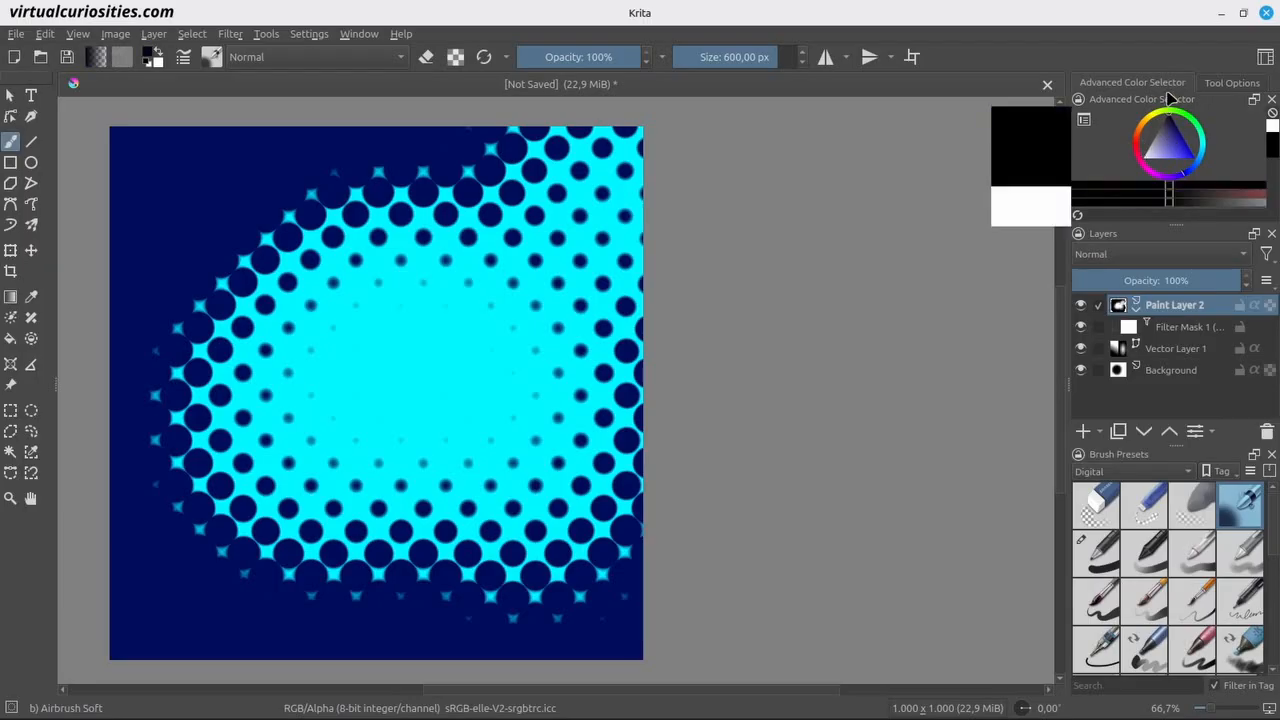
mouse_move(378, 242)
mouse_down()
mouse_move(490, 370)
mouse_move(481, 557)
mouse_move(260, 486)
mouse_move(300, 280)
mouse_move(620, 186)
mouse_move(588, 489)
mouse_move(329, 486)
mouse_move(443, 334)
mouse_move(1023, 160)
mouse_up()
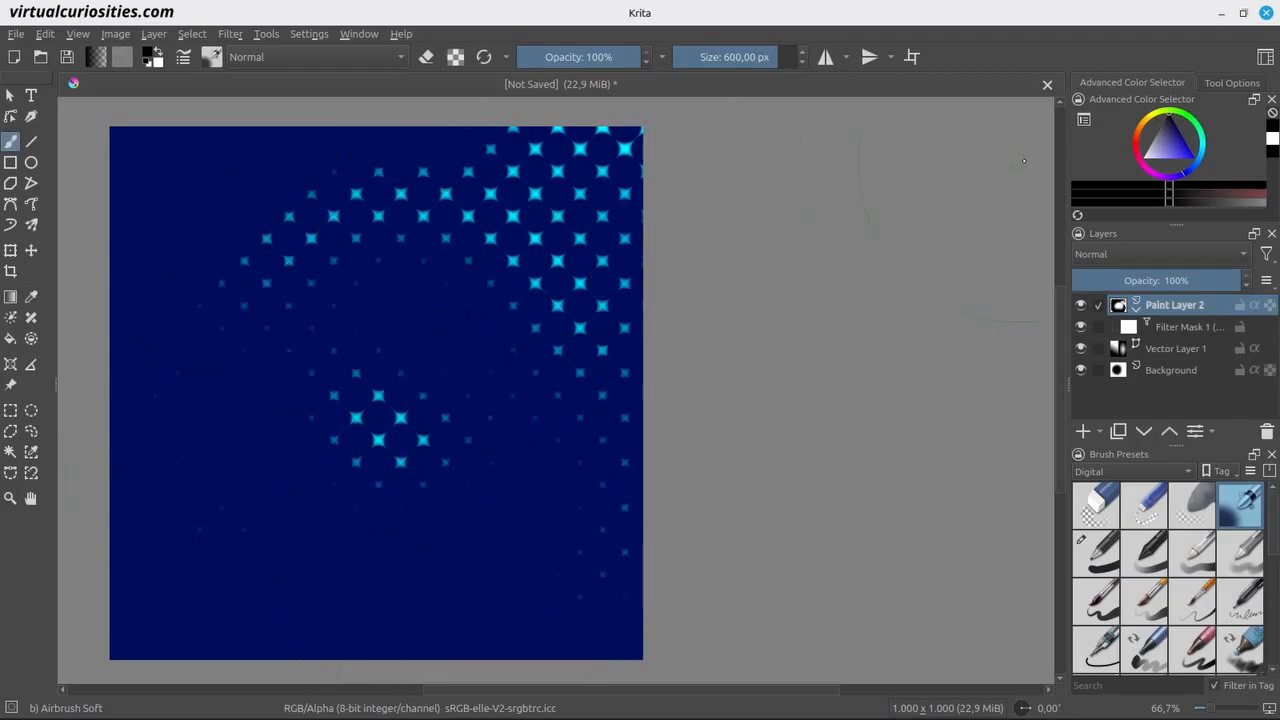
drag(1160, 145, 1147, 148)
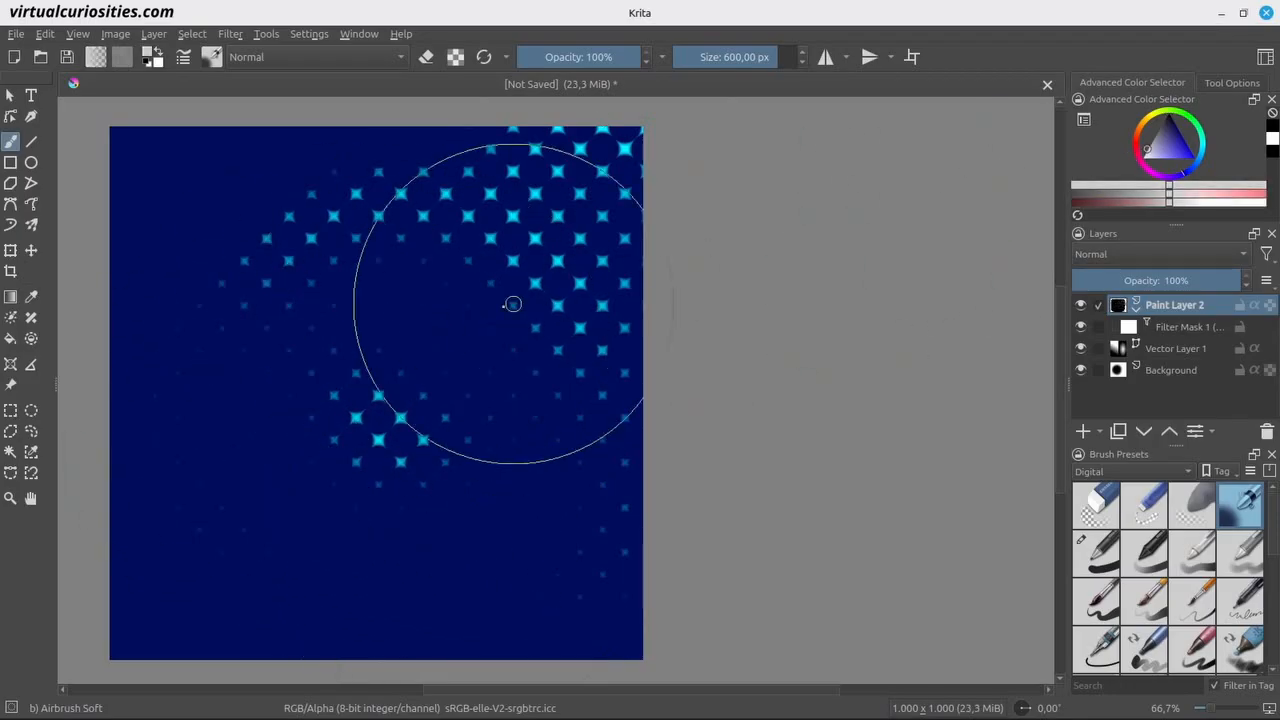
mouse_move(514, 300)
mouse_down()
mouse_move(401, 329)
mouse_move(435, 349)
mouse_up()
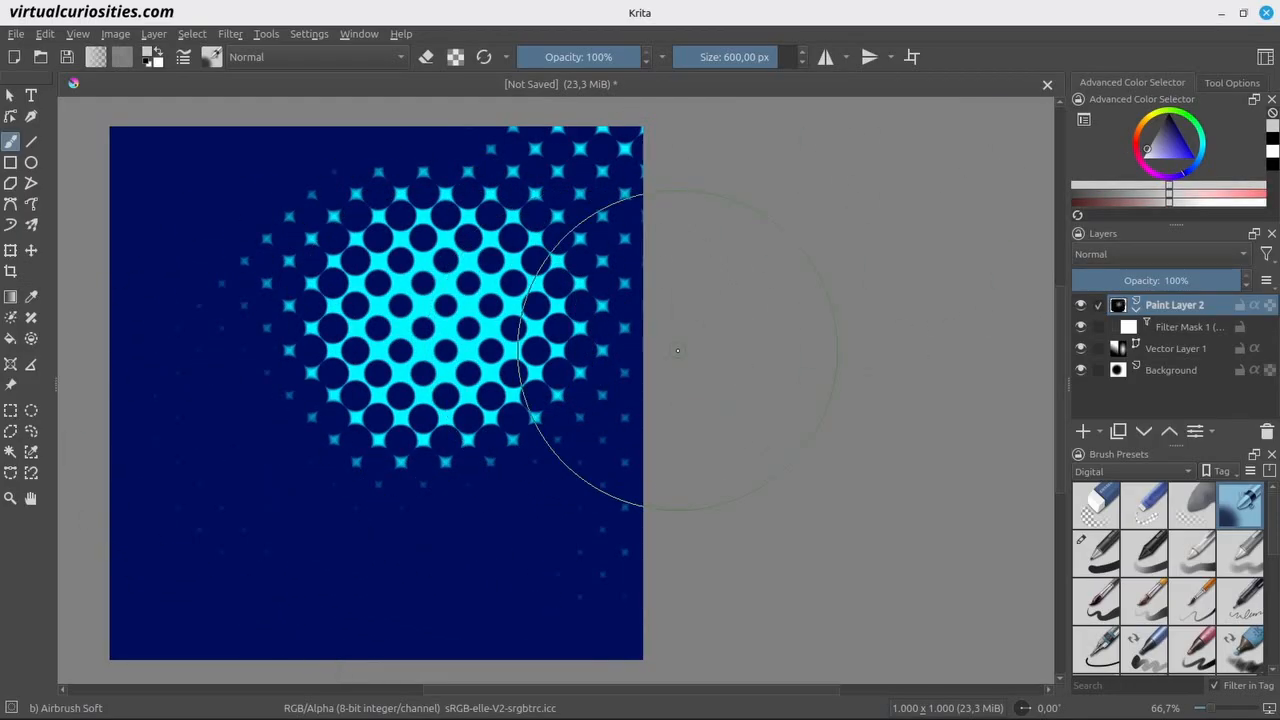